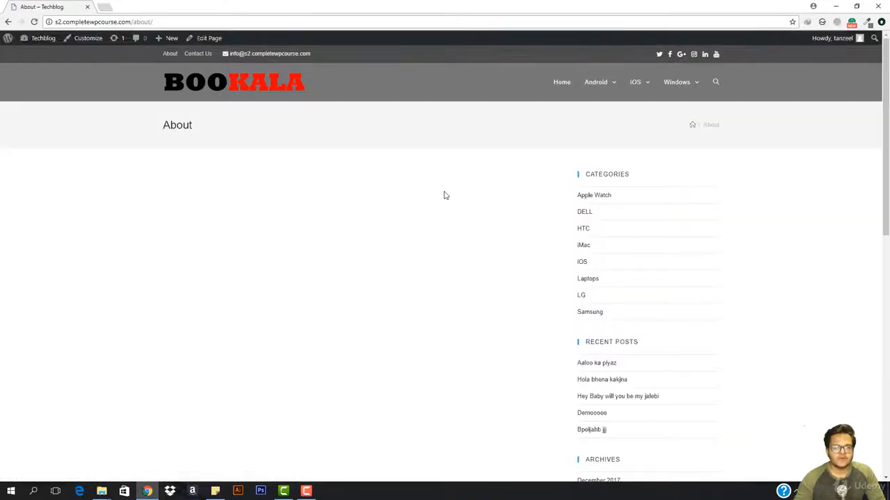
# Step: Open the About page for editing and set its content layout to 100% Full Width
pyautogui.scroll(-7, 446, 197)
pyautogui.scroll(4, 451, 201)
pyautogui.scroll(3, 451, 202)
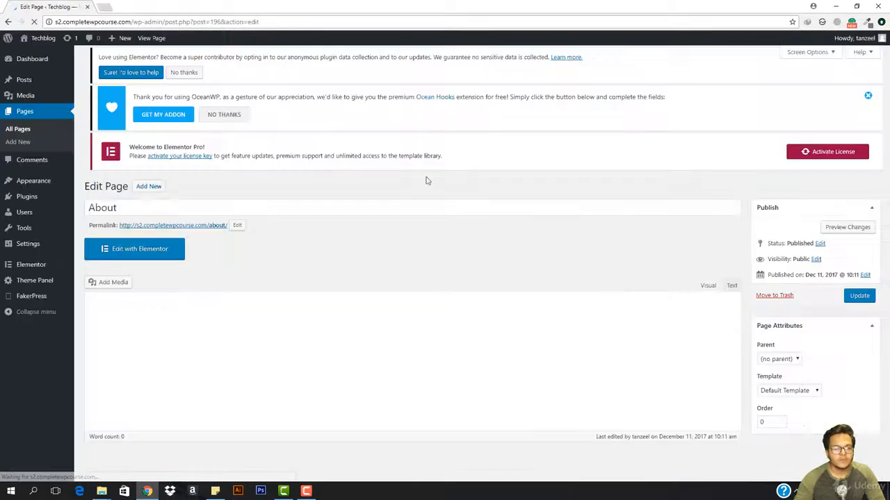
pyautogui.scroll(-3, 727, 352)
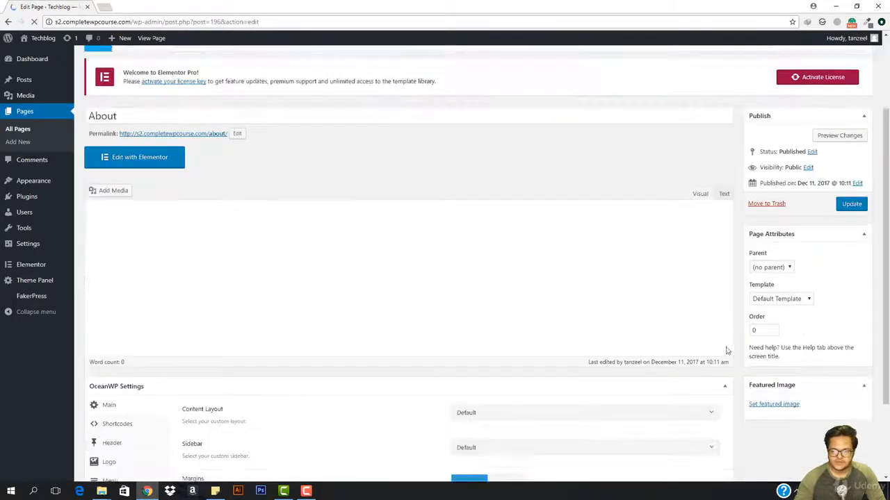
pyautogui.scroll(-1, 447, 326)
pyautogui.scroll(-2, 447, 326)
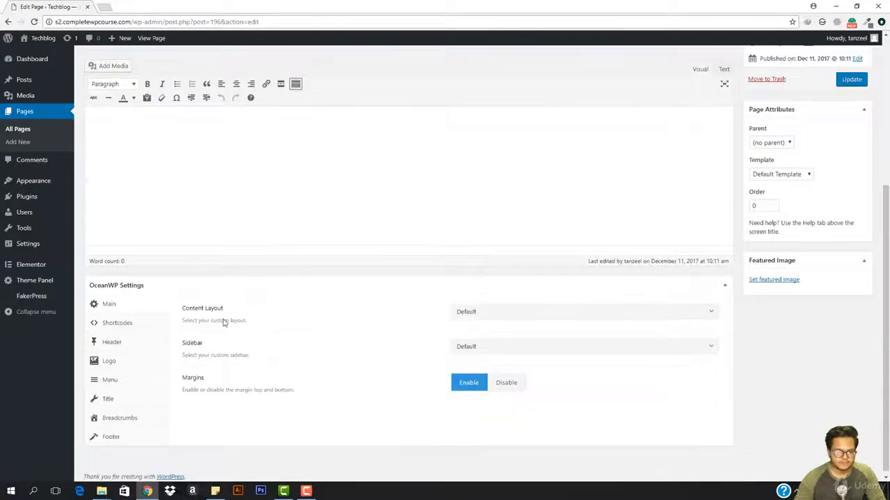
pyautogui.click(558, 313)
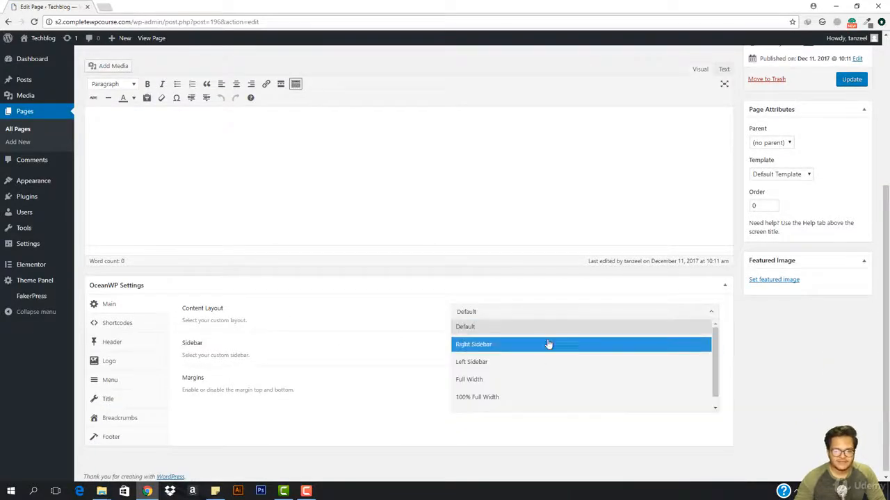
pyautogui.click(531, 397)
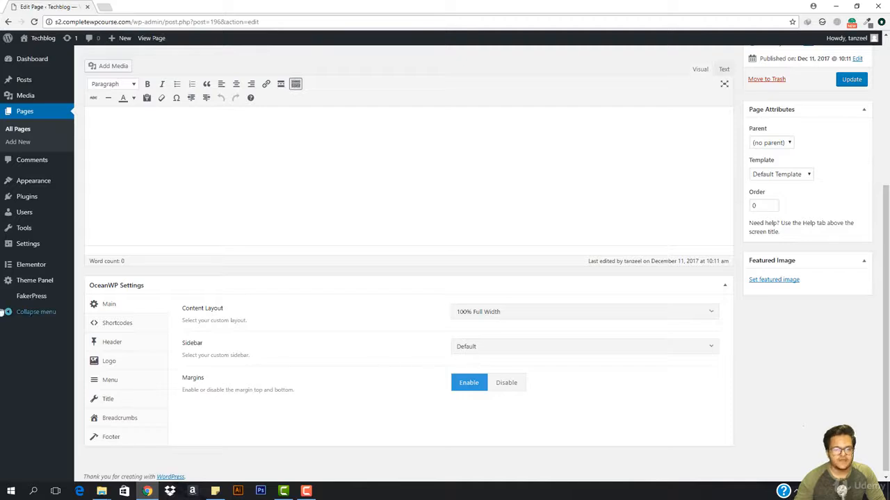
# Step: Disable the display of the page title and the top and bottom margins in the OceanWP settings
pyautogui.click(126, 399)
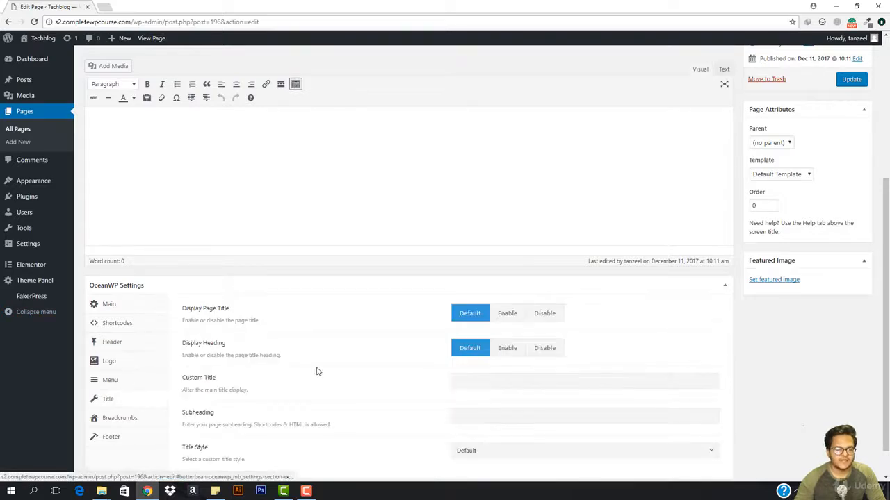
pyautogui.click(545, 313)
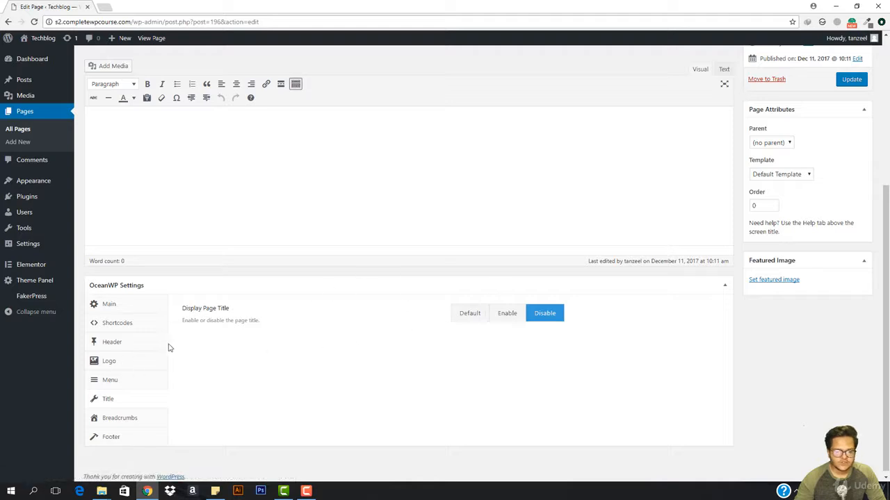
pyautogui.click(109, 310)
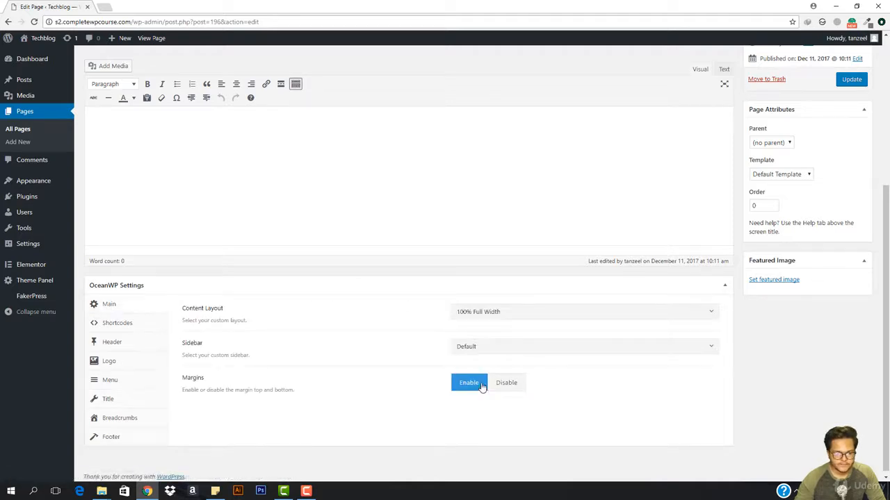
pyautogui.click(515, 387)
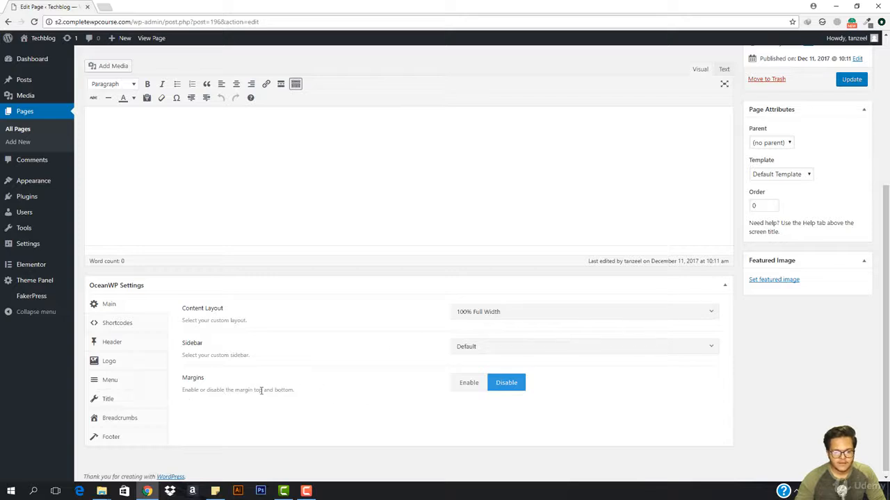
# Step: Update the About page and, after viewing it live, open it for editing with Elementor
pyautogui.click(851, 82)
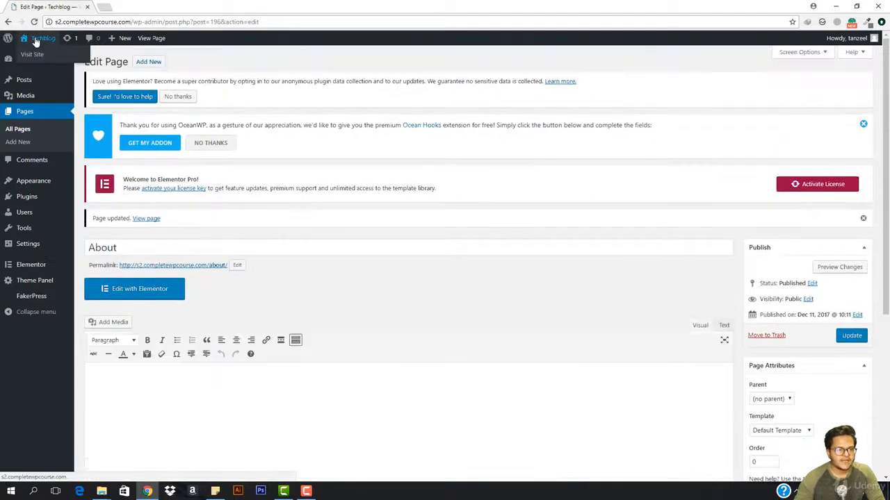
pyautogui.click(148, 219)
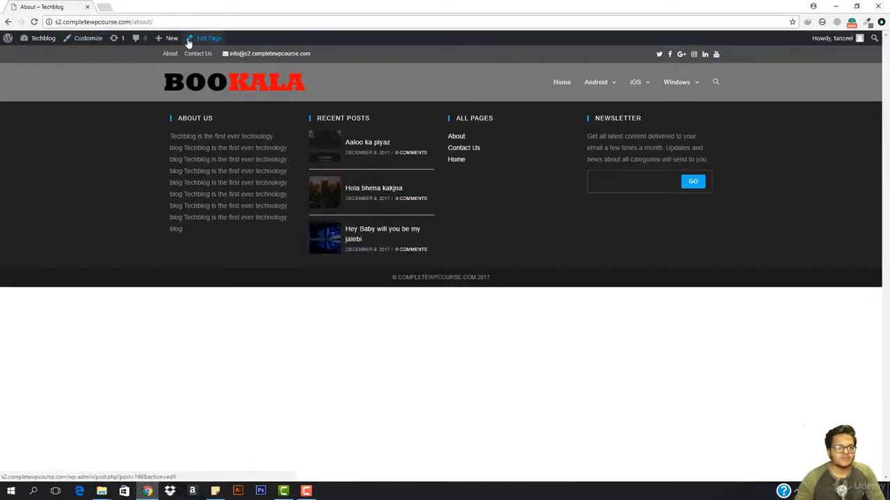
pyautogui.click(221, 45)
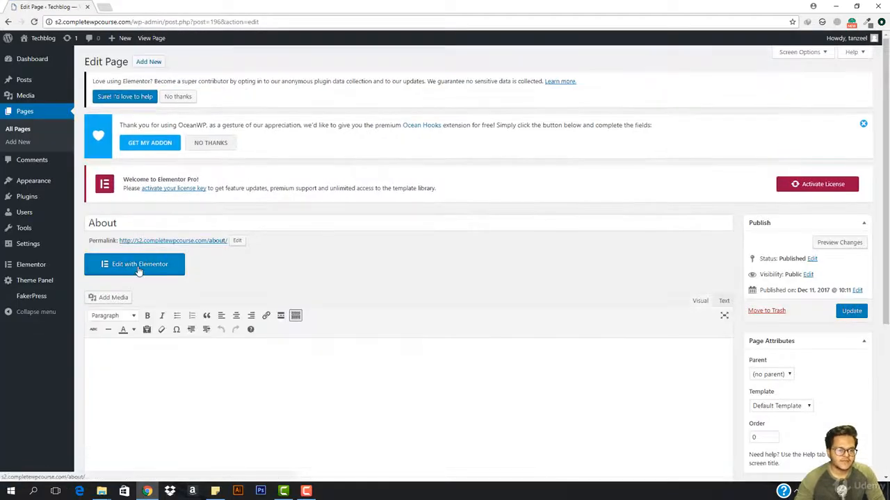
pyautogui.click(139, 268)
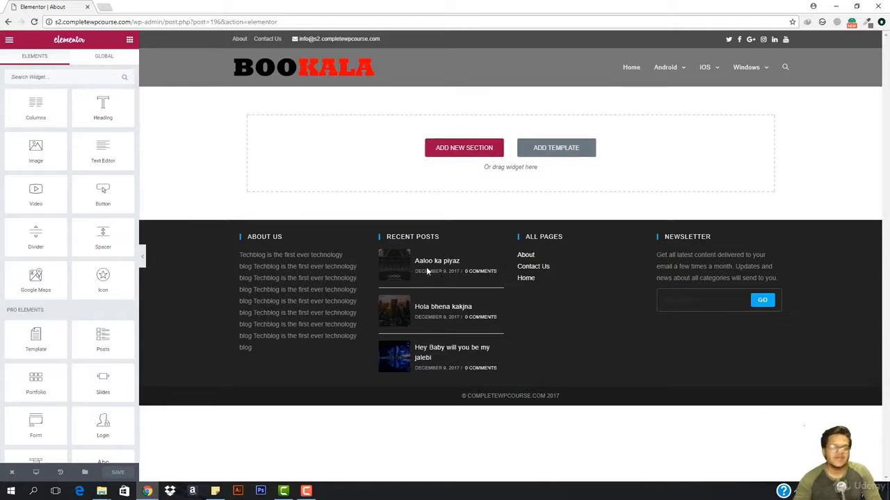
# Step: Browse the predesigned templates in the library and insert the About – Startup template into the page
pyautogui.click(558, 152)
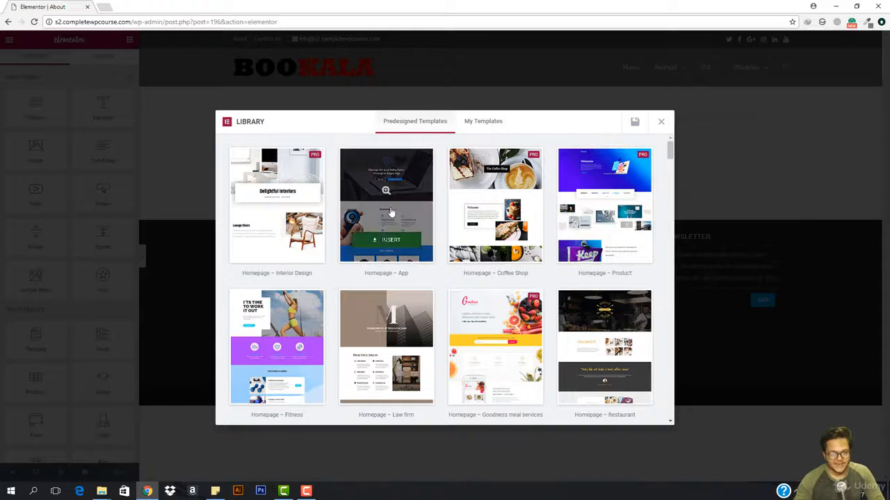
pyautogui.moveTo(384, 206)
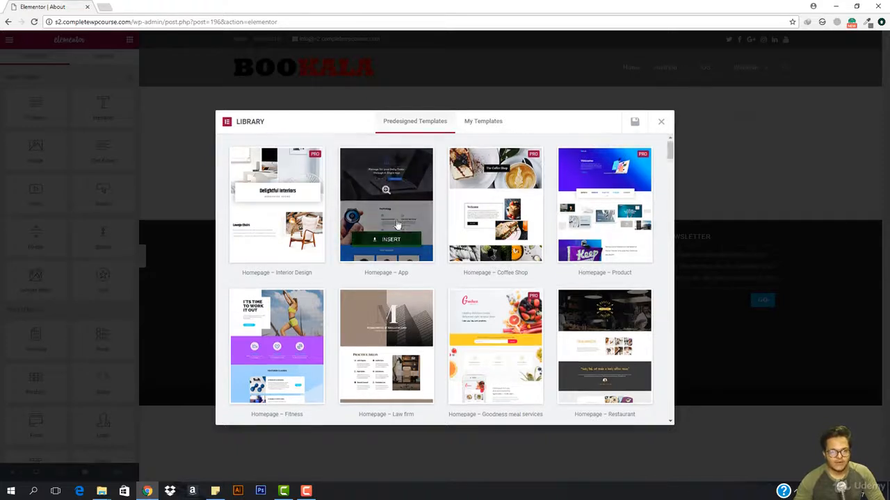
pyautogui.scroll(-1, 386, 236)
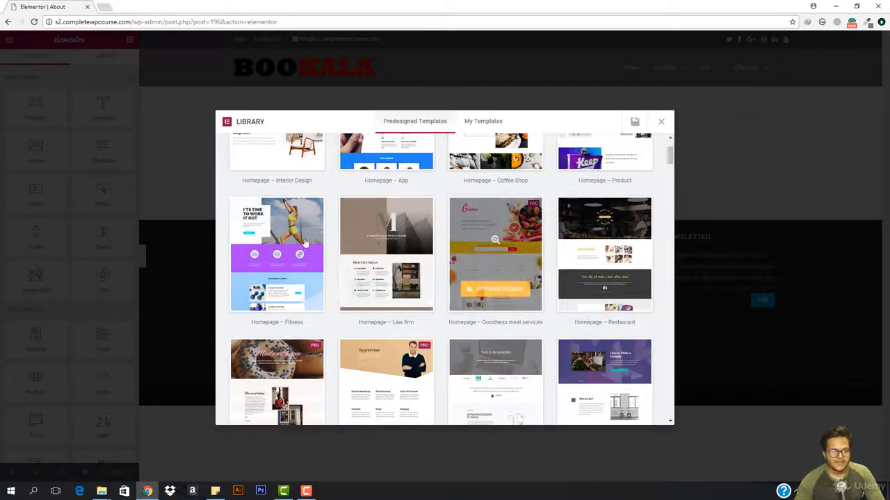
pyautogui.scroll(-1, 598, 246)
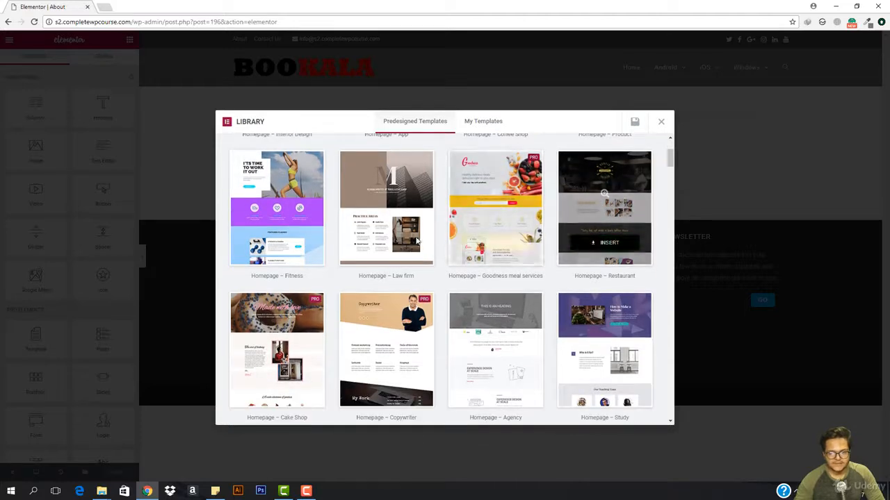
pyautogui.scroll(-1, 604, 222)
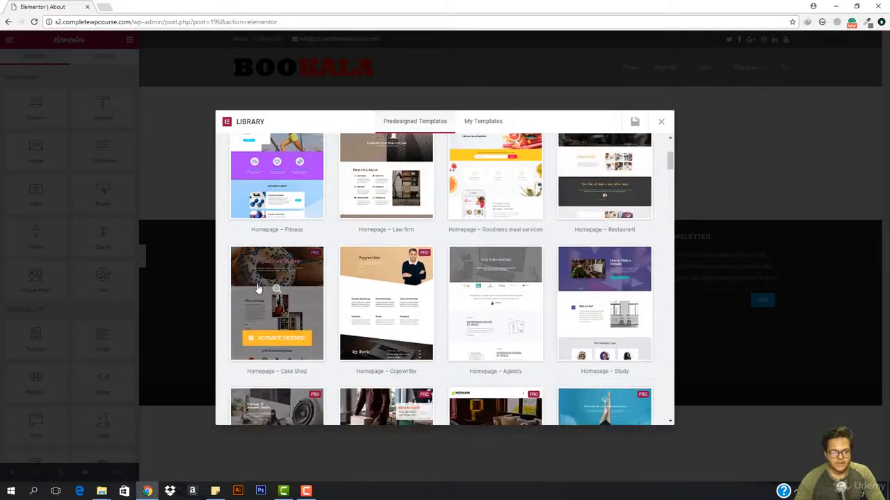
pyautogui.scroll(-5, 590, 278)
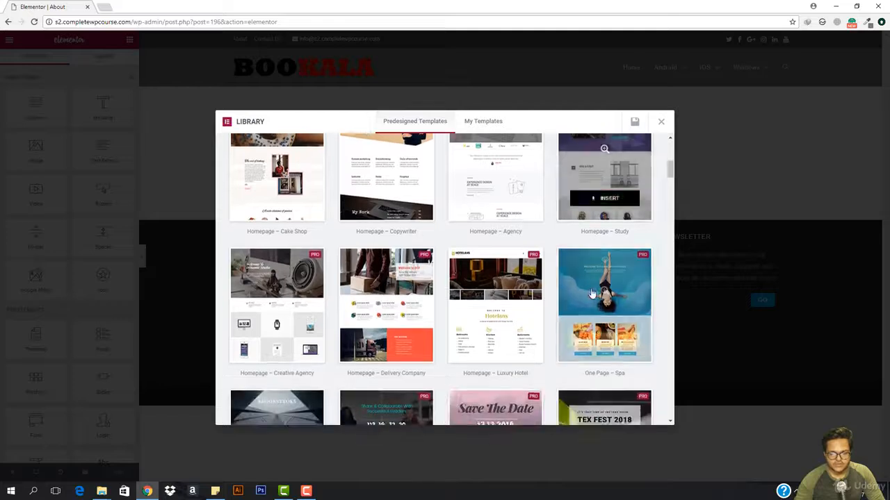
pyautogui.scroll(-3, 382, 260)
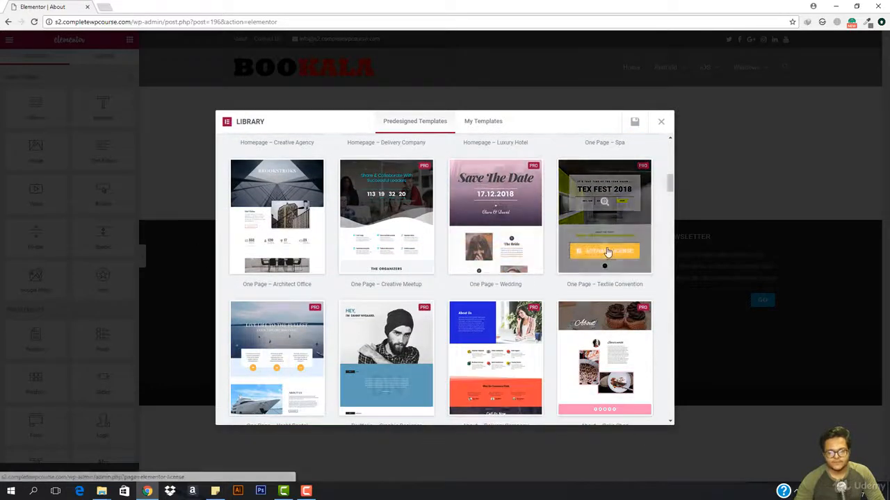
pyautogui.scroll(-2, 598, 254)
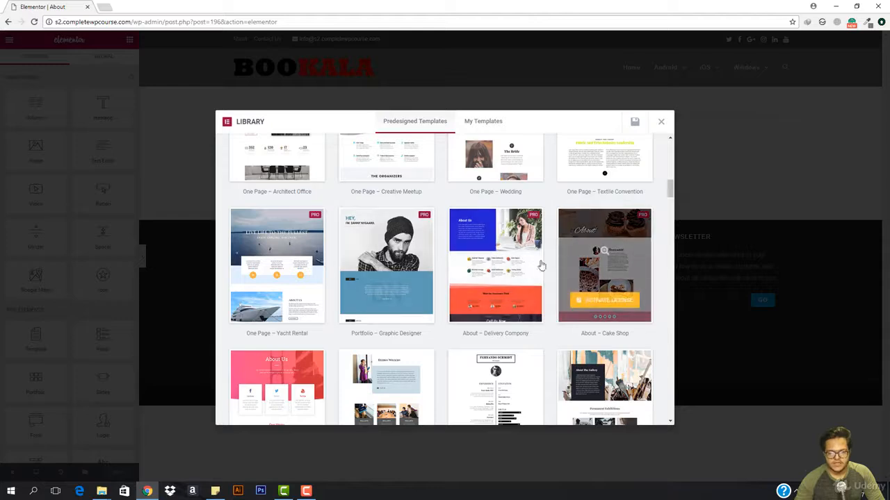
pyautogui.scroll(-2, 304, 276)
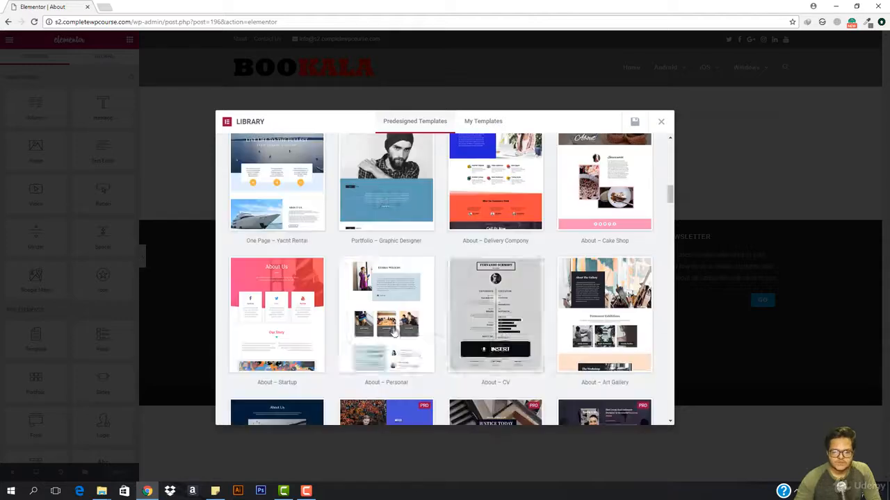
pyautogui.scroll(-2, 302, 294)
pyautogui.scroll(-2, 316, 288)
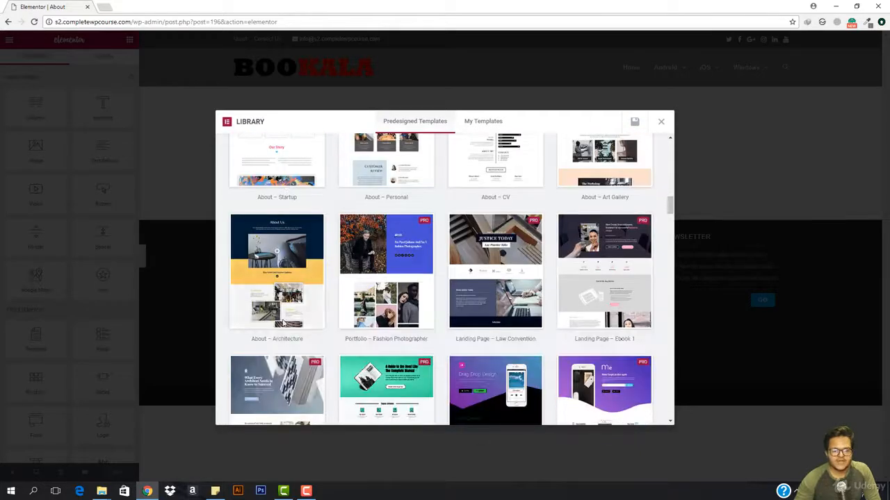
pyautogui.scroll(2, 266, 248)
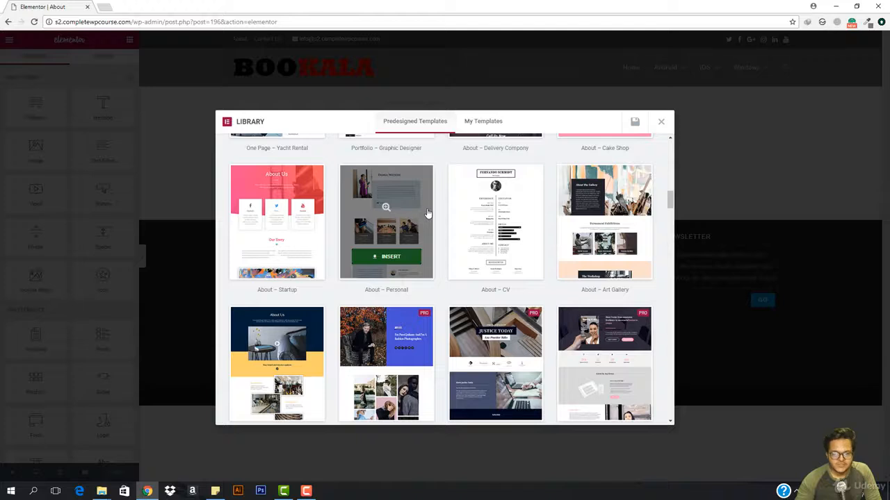
pyautogui.scroll(-2, 582, 251)
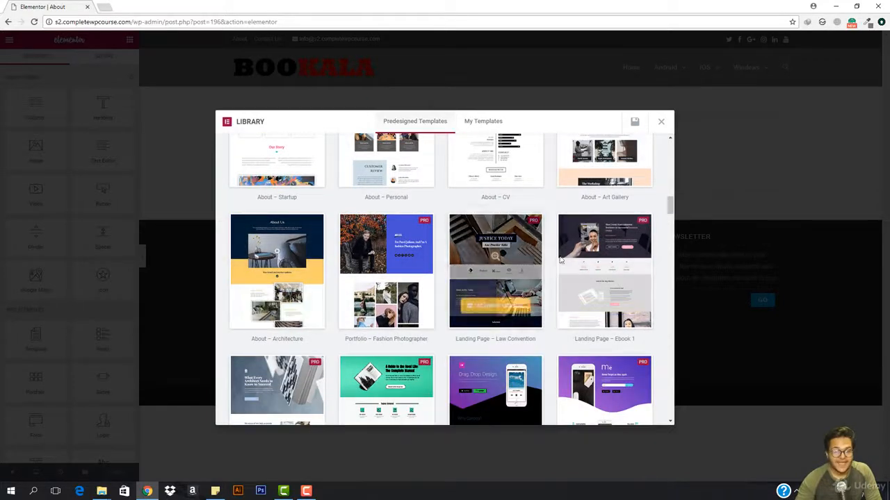
pyautogui.scroll(-2, 584, 271)
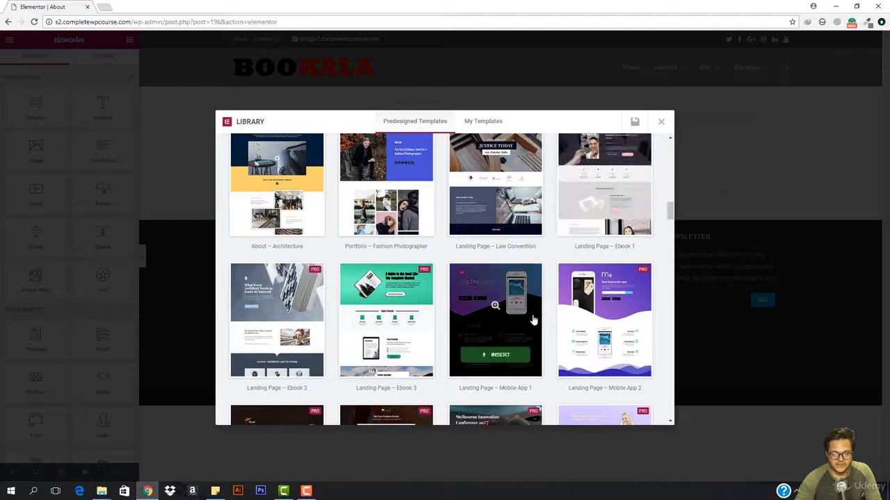
pyautogui.scroll(-1, 514, 326)
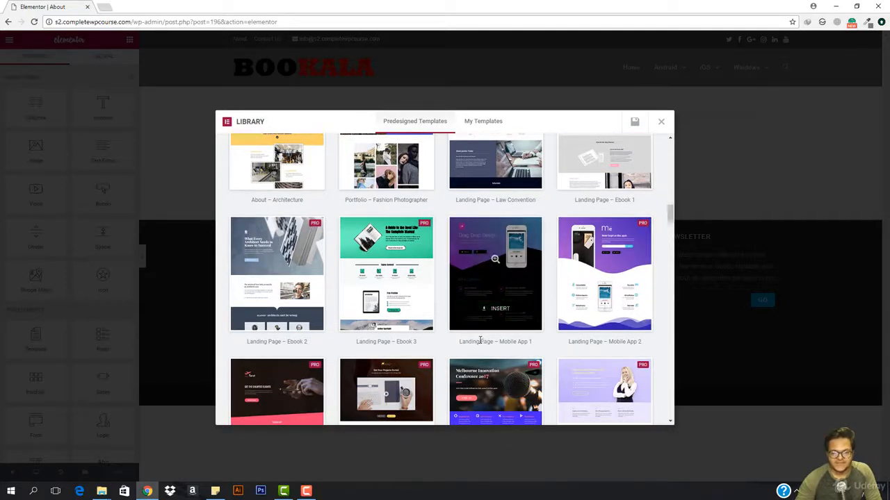
pyautogui.scroll(-2, 264, 319)
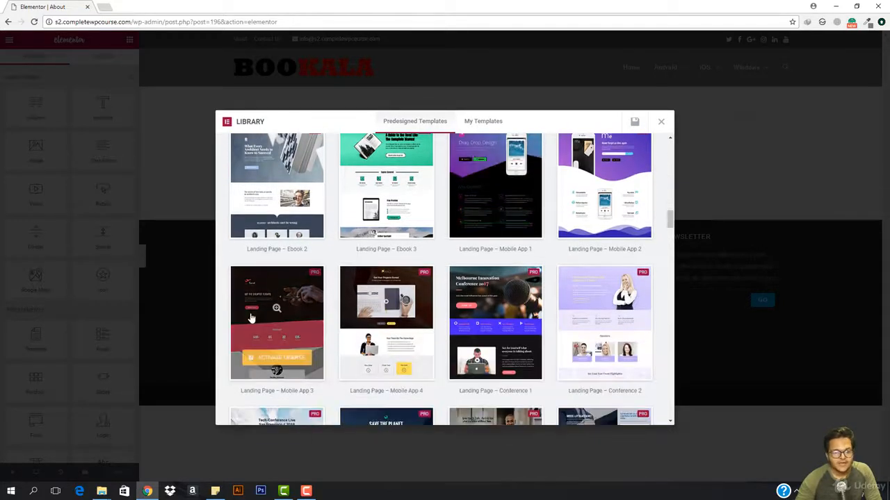
pyautogui.scroll(-1, 495, 319)
pyautogui.scroll(4, 518, 318)
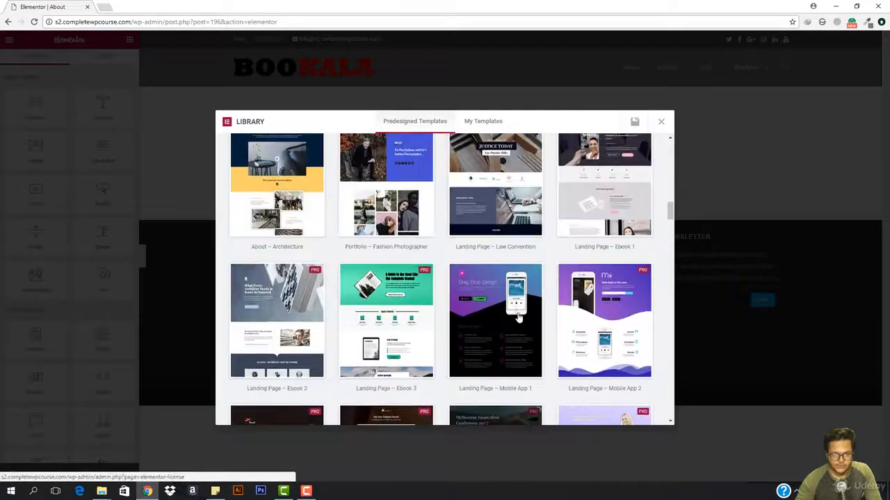
pyautogui.scroll(5, 518, 317)
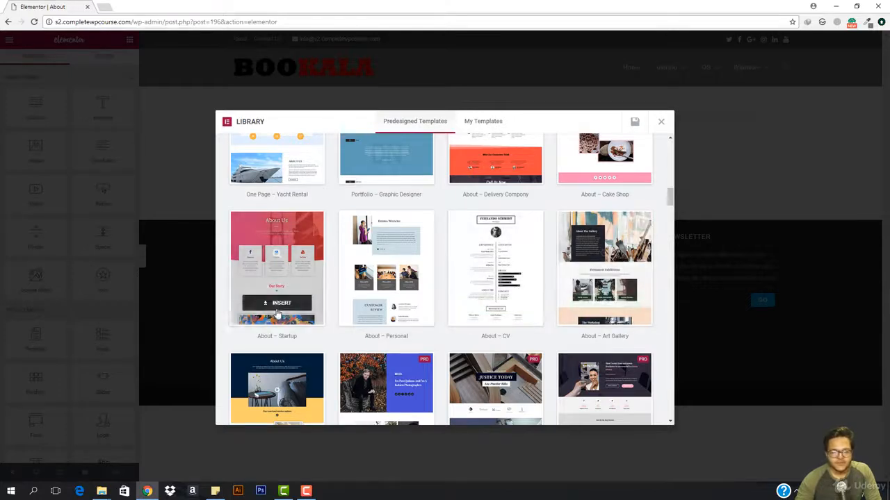
pyautogui.click(282, 304)
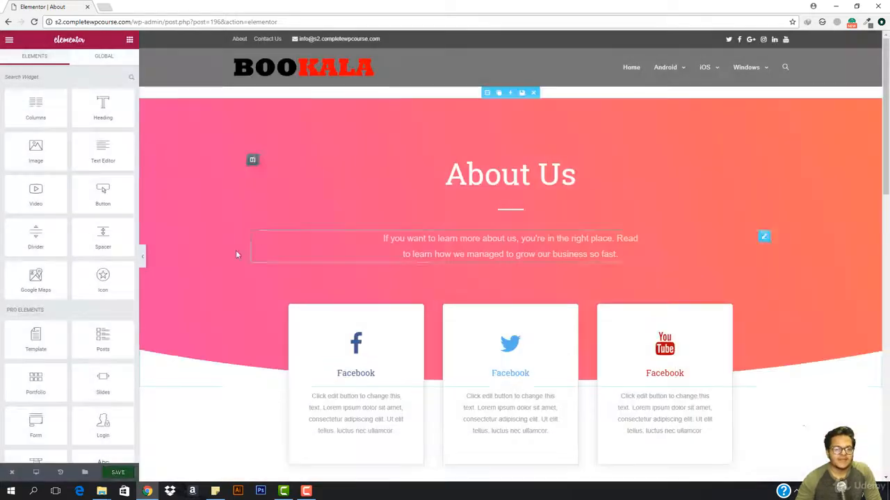
# Step: Change the first gradient color of the About Us hero section's background overlay to dark #1c1c1c
pyautogui.scroll(-12, 447, 305)
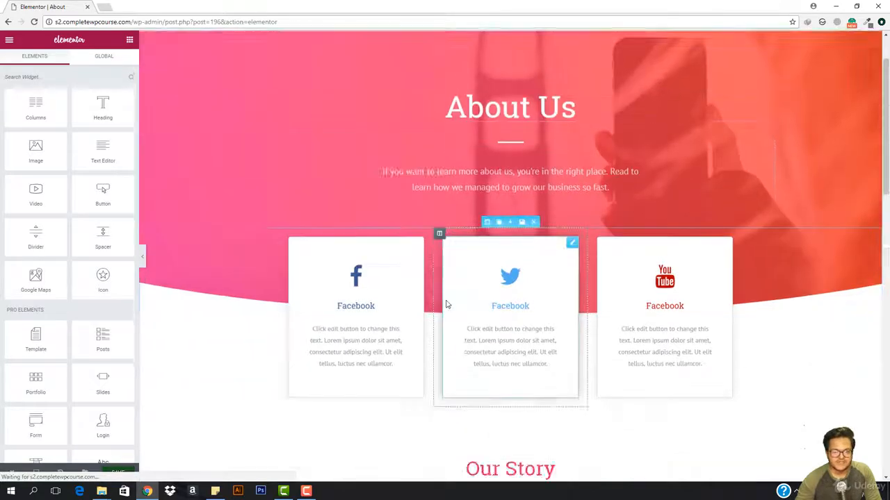
pyautogui.scroll(12, 446, 305)
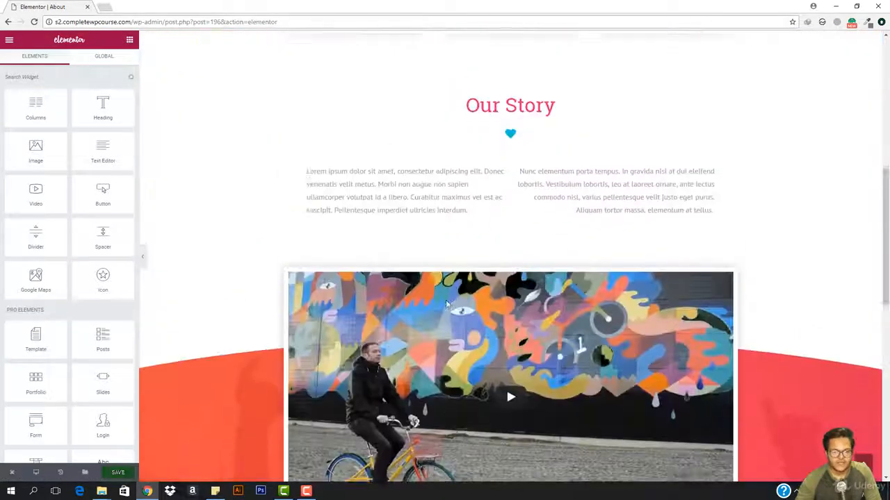
pyautogui.scroll(2, 447, 306)
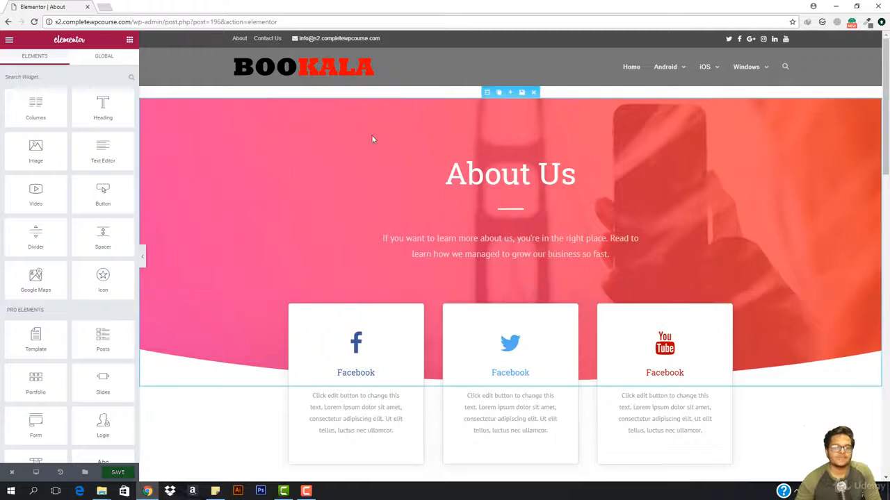
pyautogui.click(486, 92)
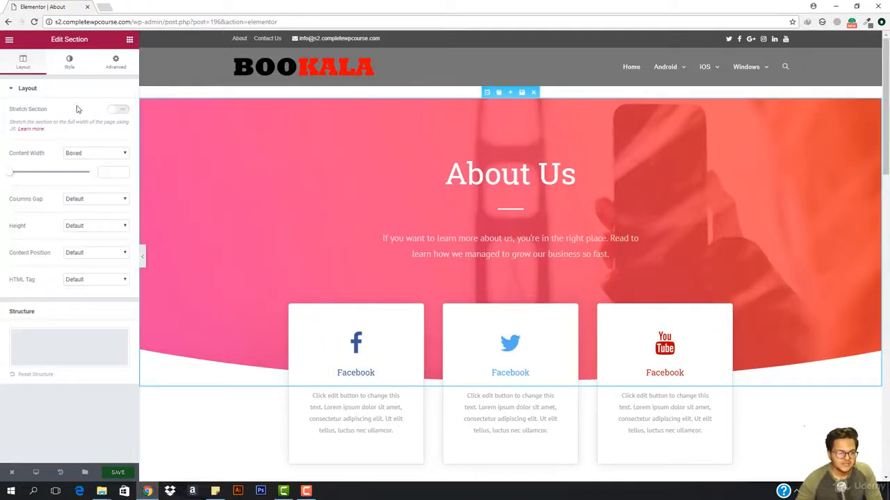
pyautogui.click(68, 60)
pyautogui.scroll(-1, 64, 294)
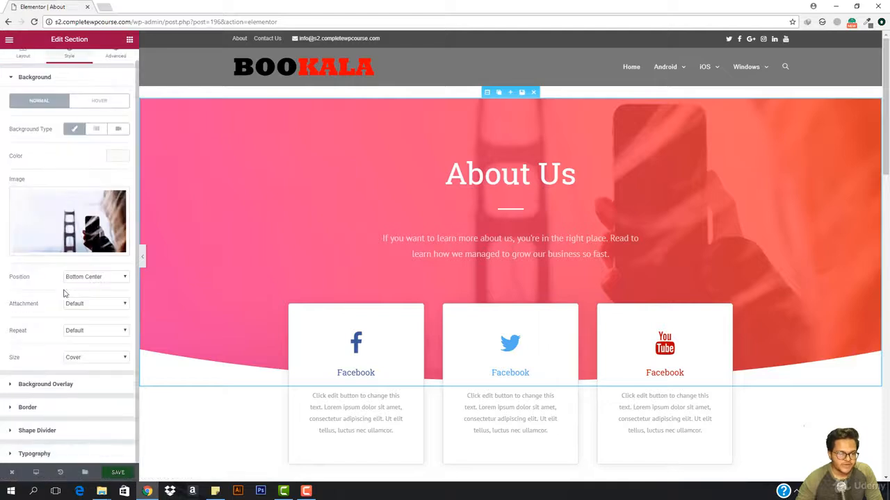
pyautogui.click(97, 384)
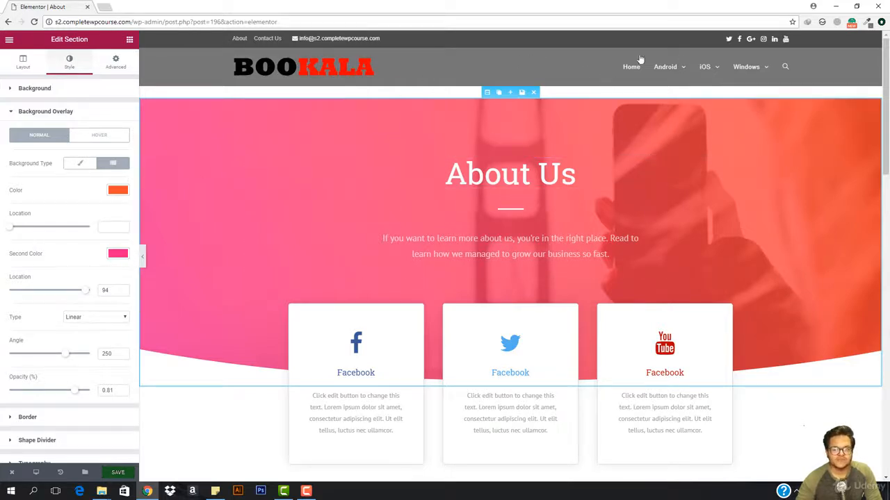
pyautogui.click(115, 191)
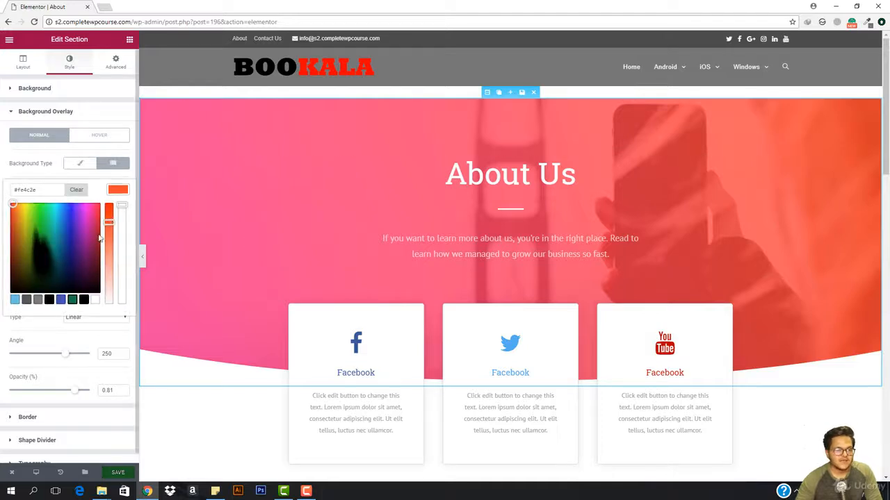
pyautogui.click(83, 299)
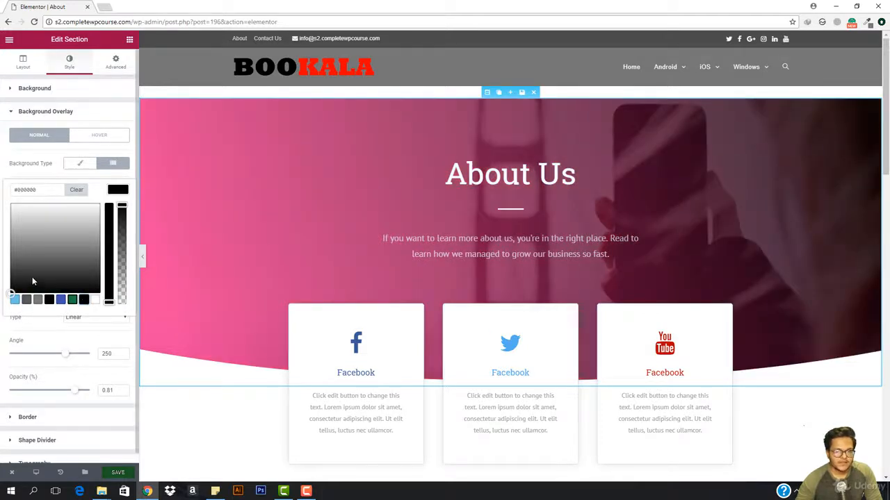
pyautogui.moveTo(32, 281); pyautogui.dragTo(9, 284)
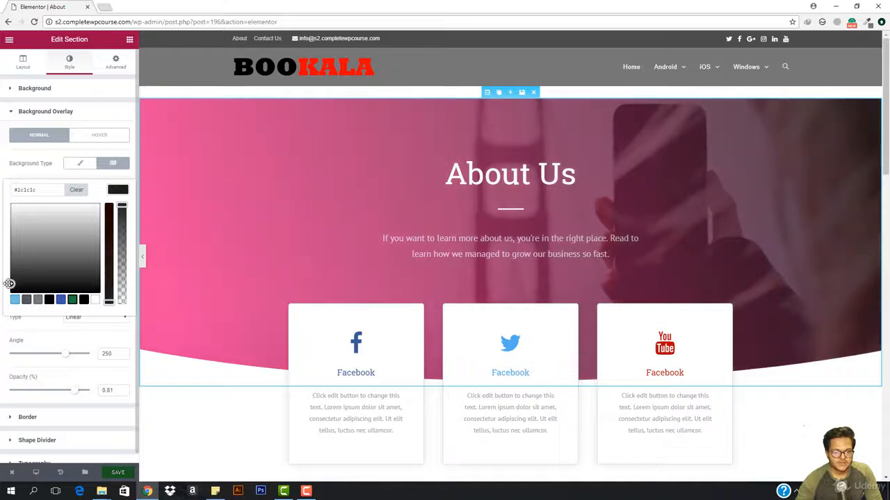
pyautogui.click(120, 190)
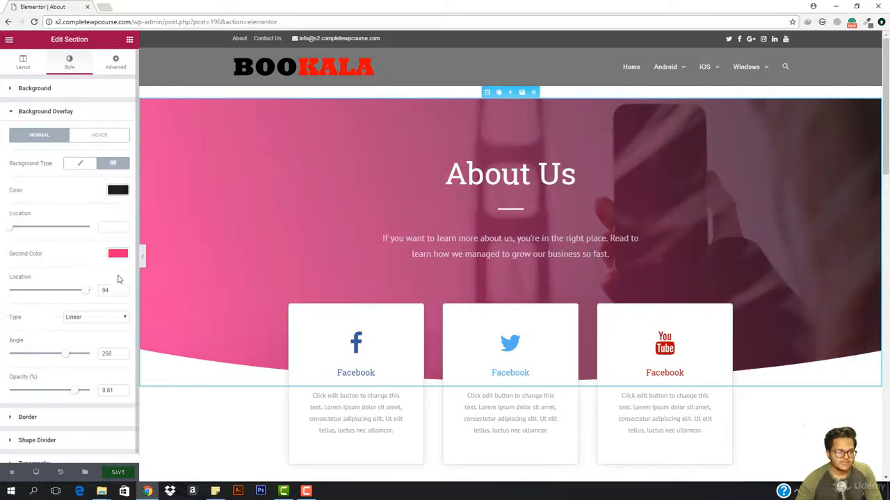
# Step: Set the hero overlay's second gradient color to black #000000 and lighten its first color to a mid grey
pyautogui.click(117, 253)
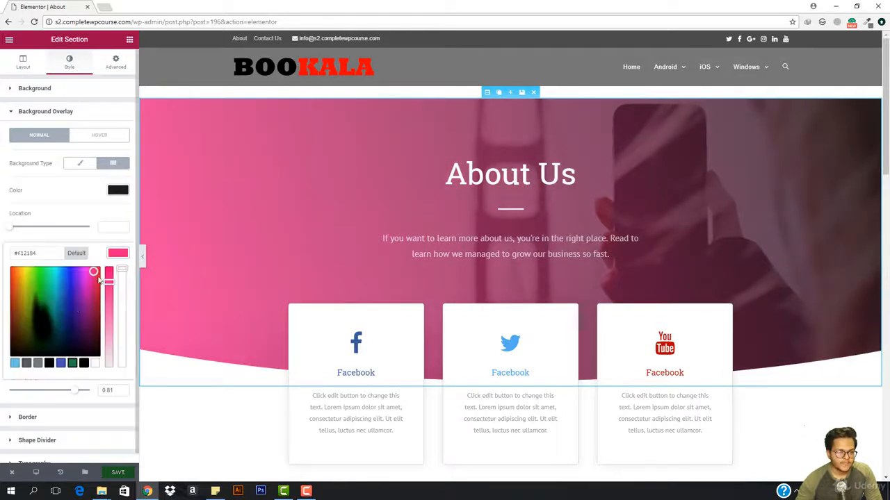
pyautogui.click(84, 363)
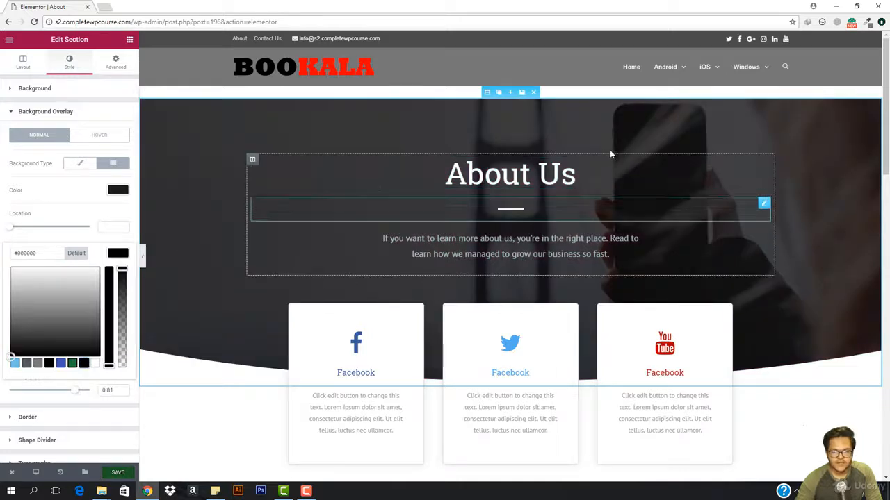
pyautogui.click(115, 192)
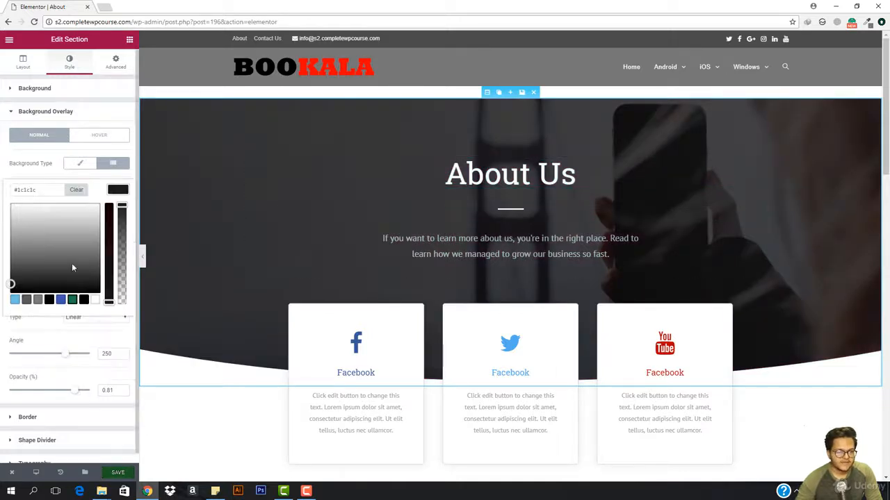
pyautogui.moveTo(53, 249)
pyautogui.mouseDown()
pyautogui.moveTo(25, 253)
pyautogui.moveTo(69, 235)
pyautogui.mouseUp()
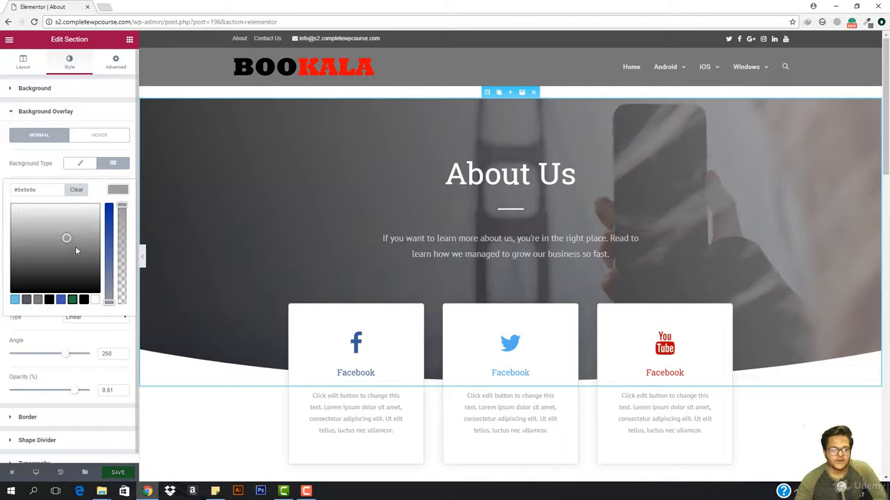
pyautogui.moveTo(76, 250)
pyautogui.mouseDown()
pyautogui.moveTo(98, 211)
pyautogui.moveTo(60, 236)
pyautogui.mouseUp()
pyautogui.click(123, 189)
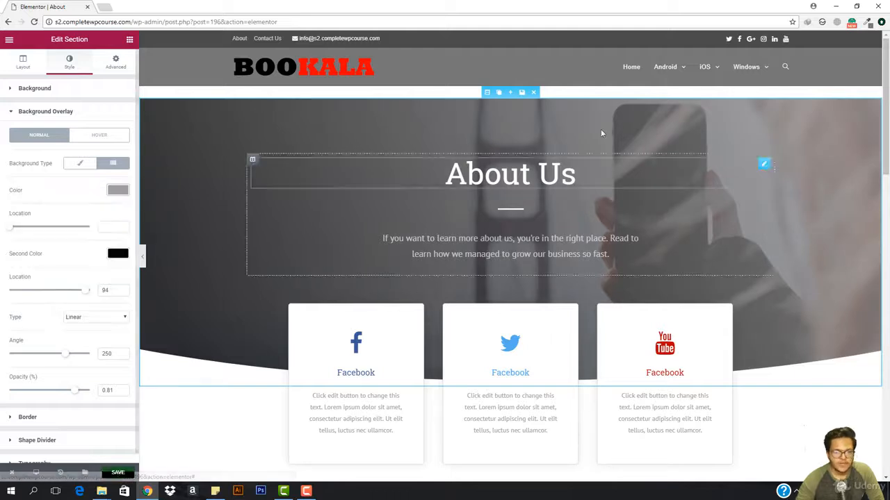
# Step: Set both the icon color and the title color of the Facebook icon box to black #000000
pyautogui.scroll(-3, 600, 129)
pyautogui.click(353, 194)
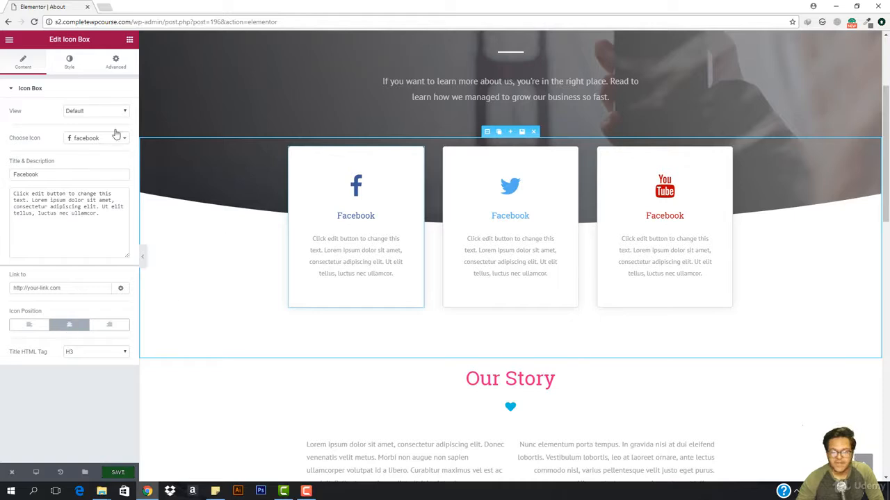
pyautogui.click(73, 68)
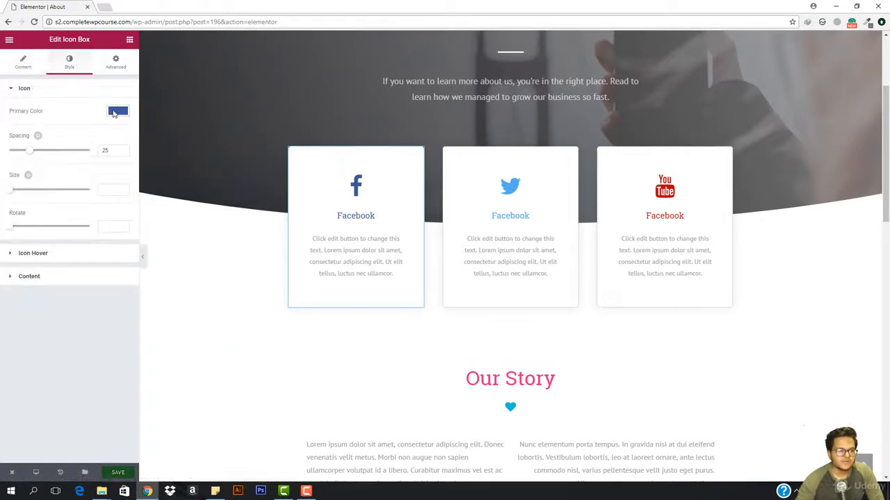
pyautogui.click(116, 112)
pyautogui.click(84, 221)
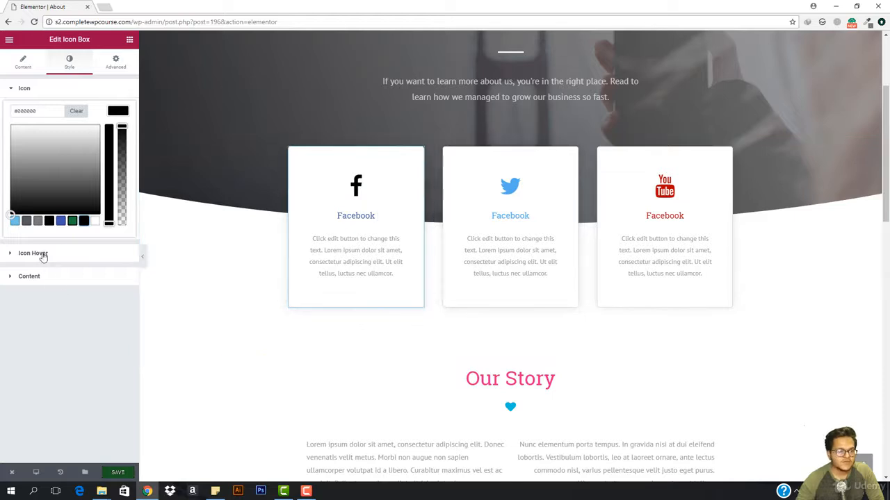
pyautogui.click(31, 278)
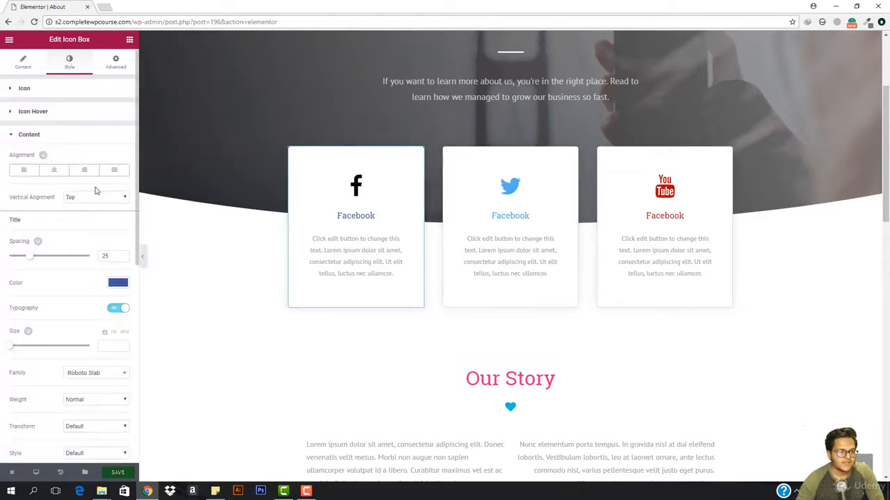
pyautogui.click(116, 284)
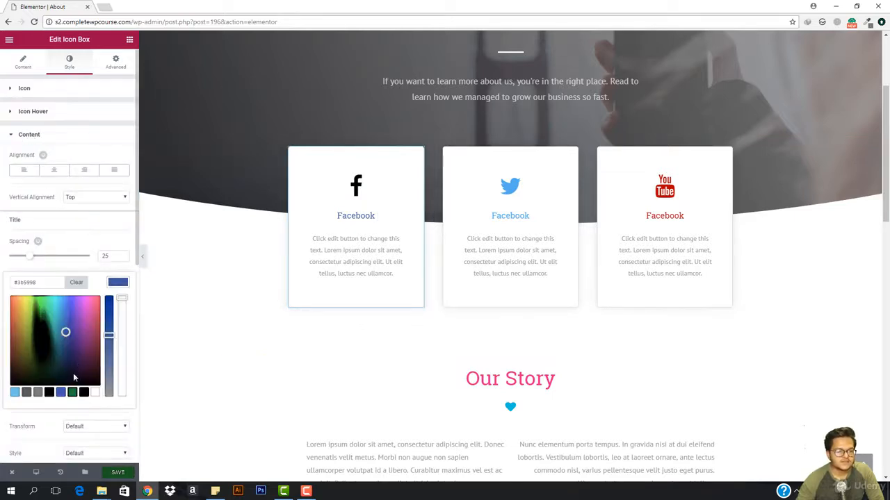
pyautogui.click(83, 394)
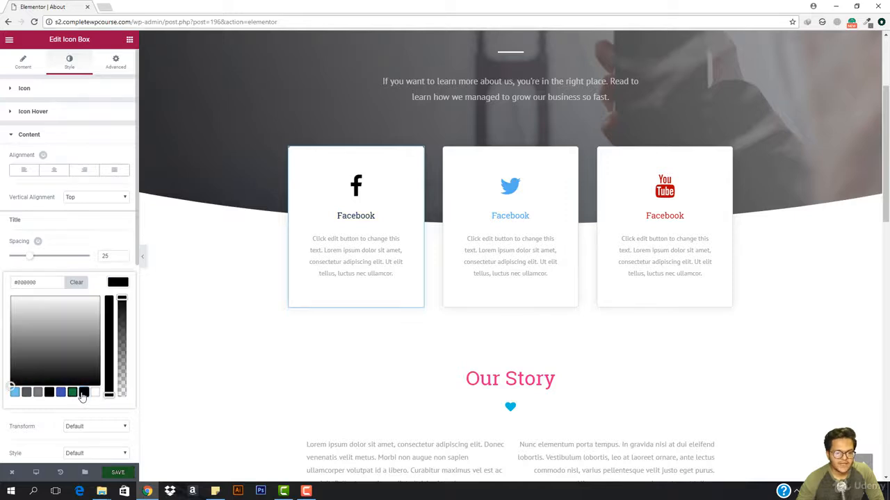
# Step: Recolor the icon and the title of the icon box with the Twitter bird to black #000000
pyautogui.click(513, 202)
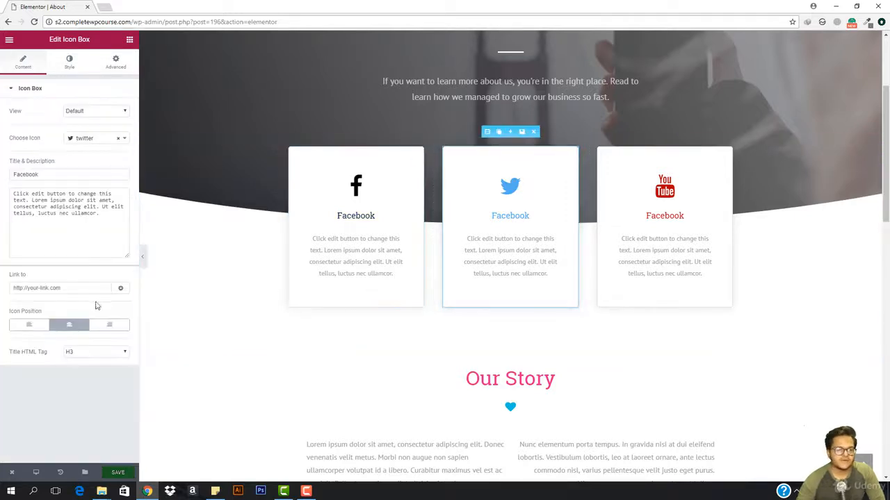
pyautogui.click(64, 66)
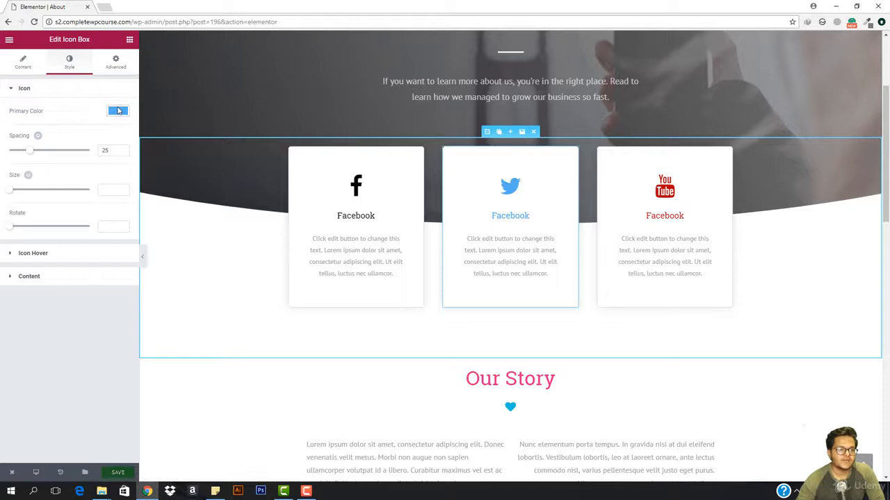
pyautogui.click(117, 110)
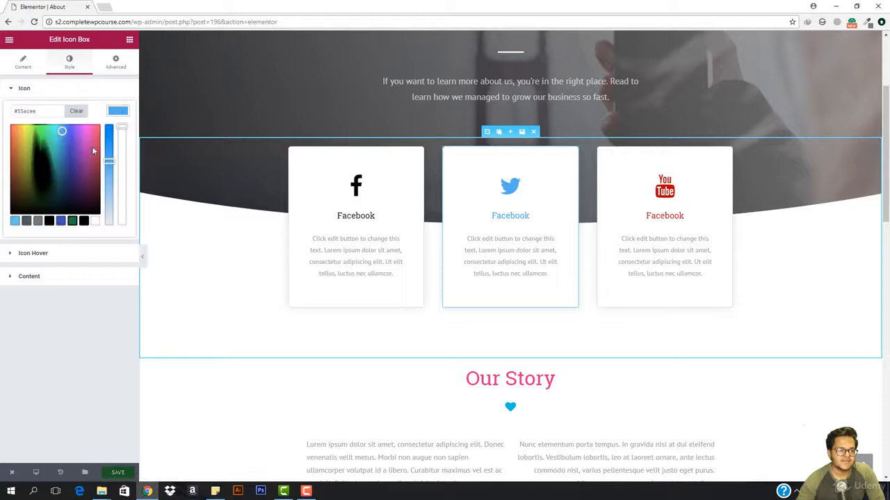
pyautogui.click(83, 221)
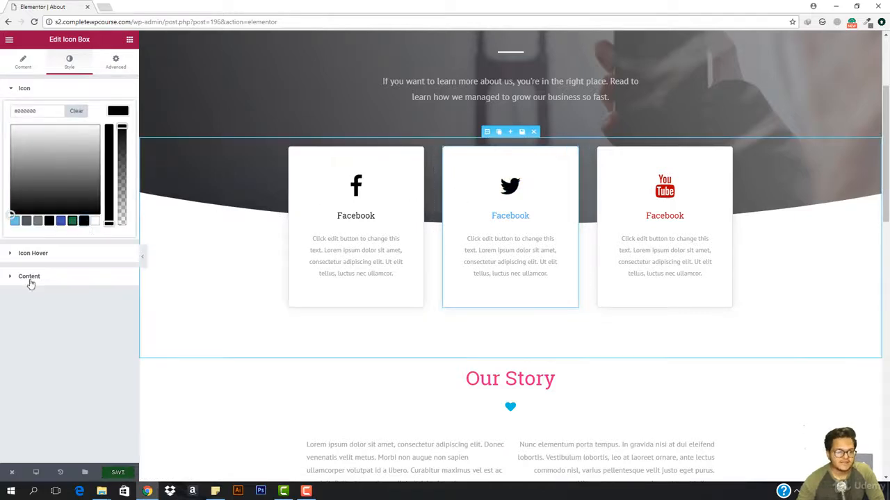
pyautogui.click(102, 275)
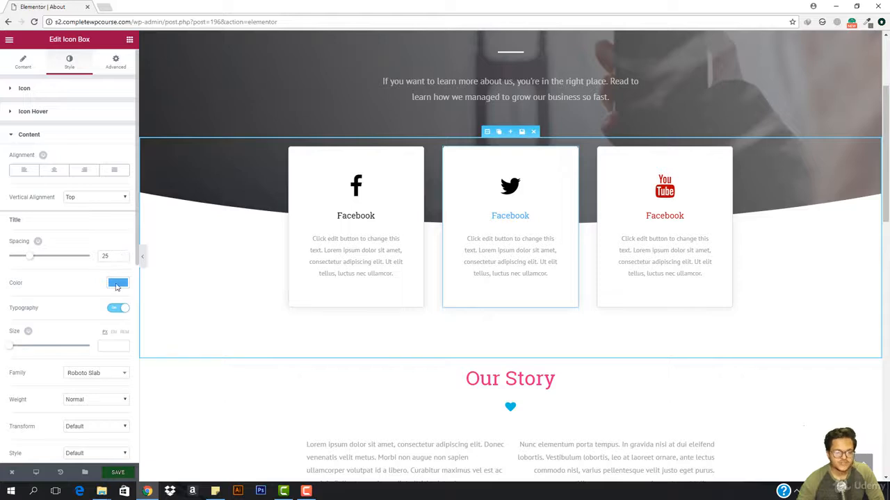
pyautogui.click(117, 285)
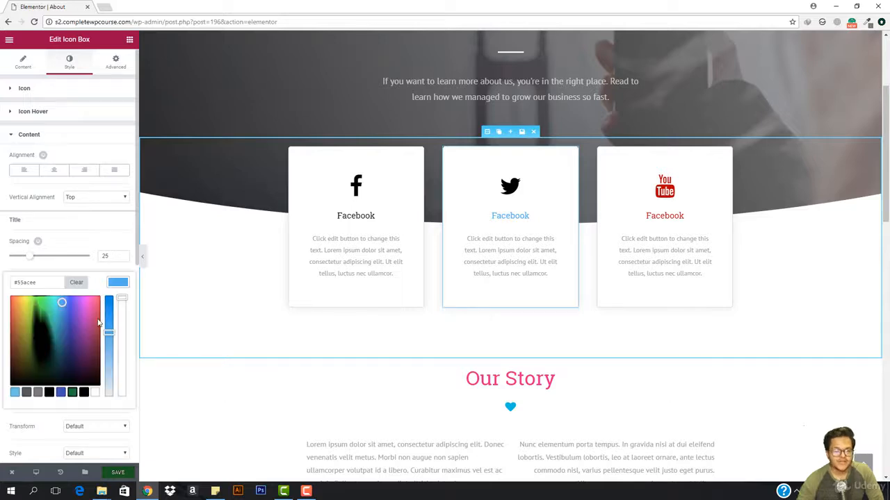
pyautogui.click(83, 394)
# Step: Preview the recolored hero section and icon boxes at full width without the editing panel, then restore the panel
pyautogui.scroll(1, 303, 276)
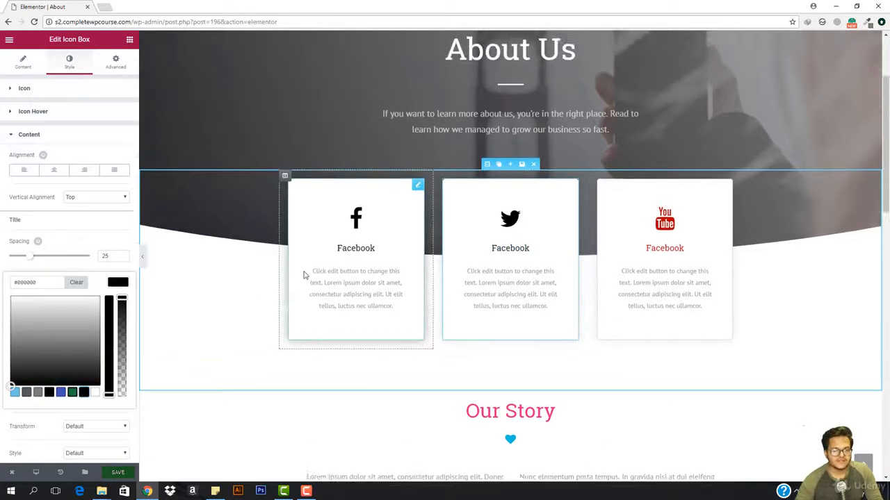
pyautogui.scroll(3, 303, 275)
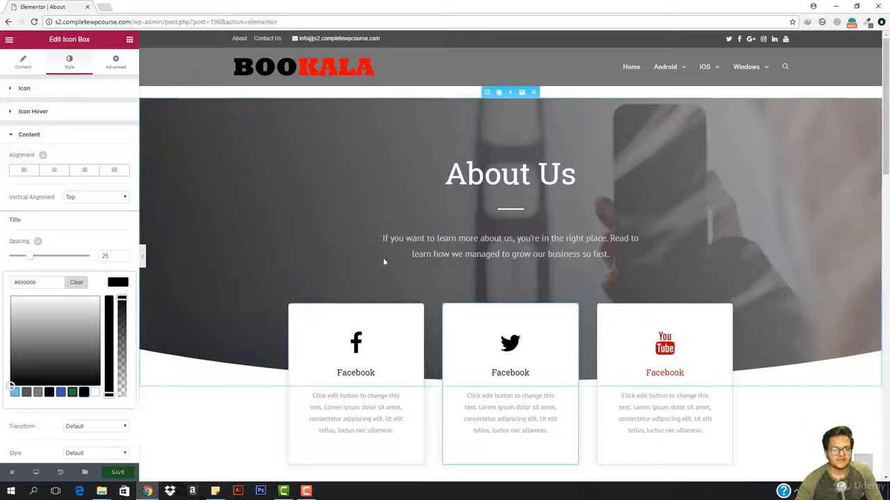
pyautogui.click(143, 258)
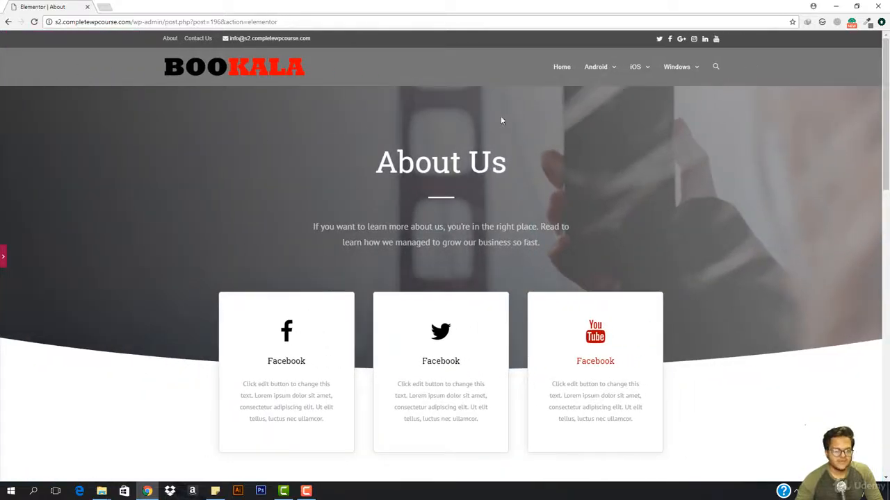
pyautogui.scroll(-3, 406, 208)
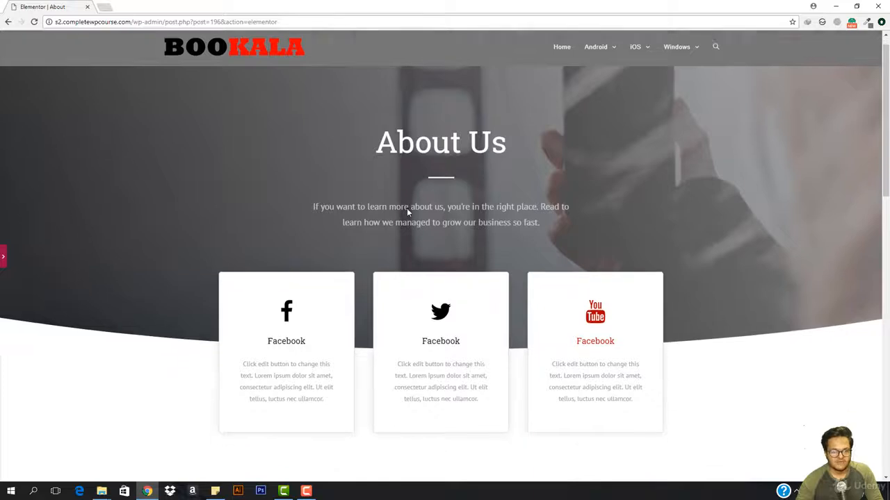
pyautogui.scroll(3, 404, 211)
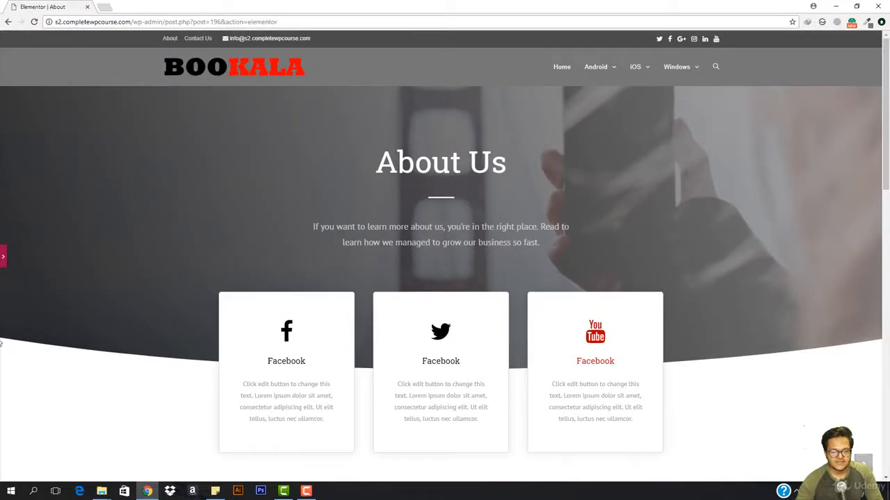
pyautogui.click(3, 257)
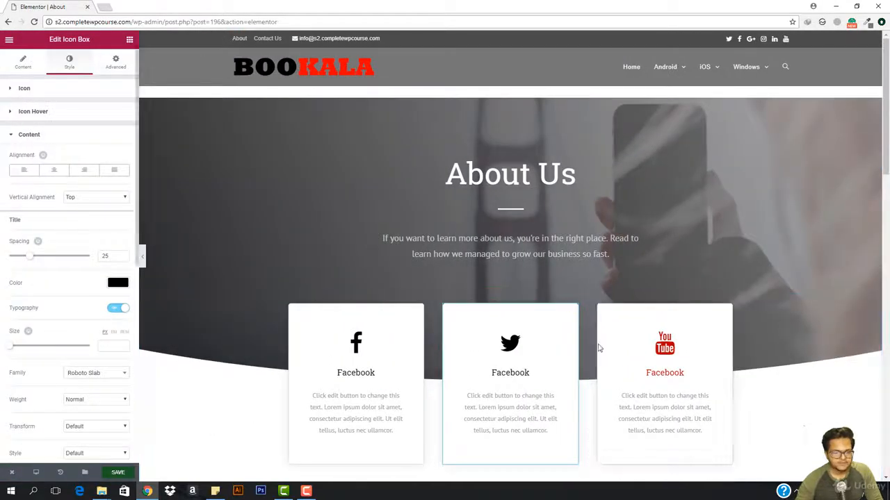
# Step: Change the title of the icon box with the YouTube icon to Youtube
pyautogui.click(662, 384)
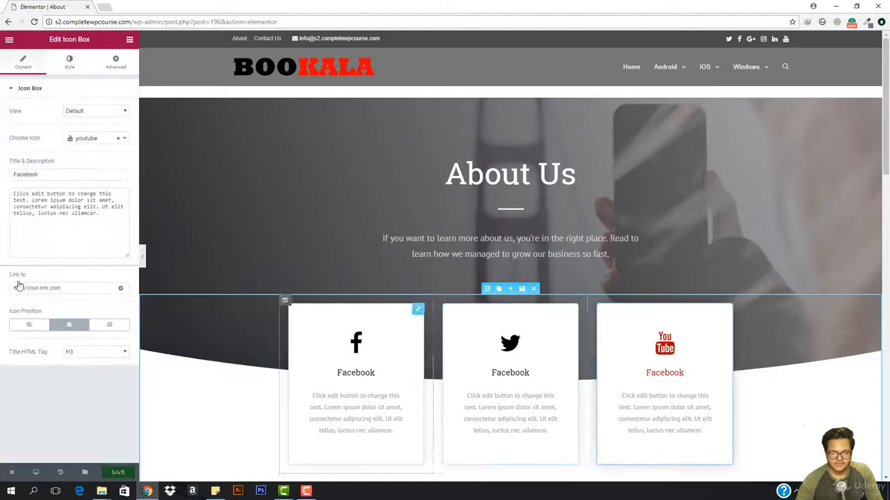
pyautogui.doubleClick(71, 171)
pyautogui.write('Youtube')
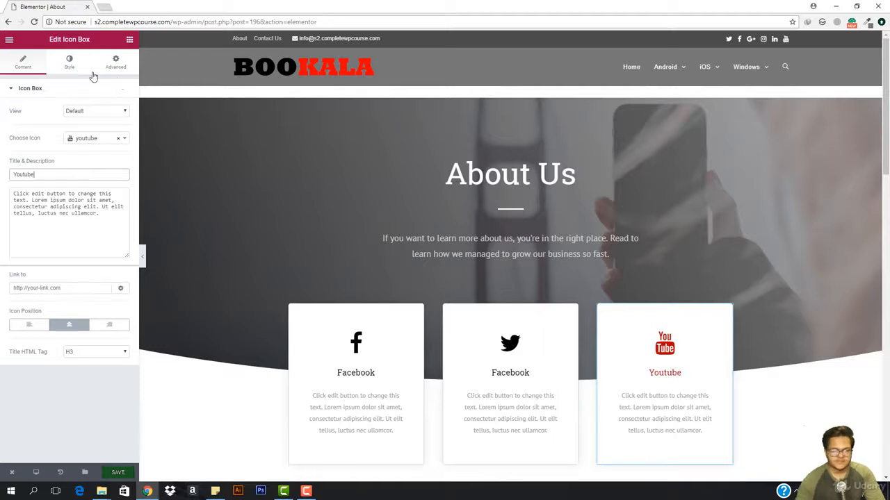
# Step: Recolor the icon and the title of the Youtube icon box to black #000000
pyautogui.click(67, 64)
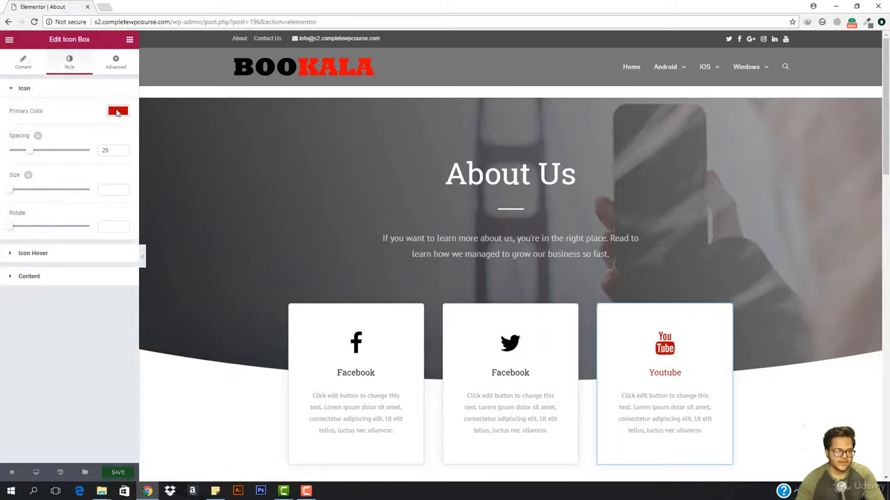
pyautogui.click(118, 112)
pyautogui.click(84, 222)
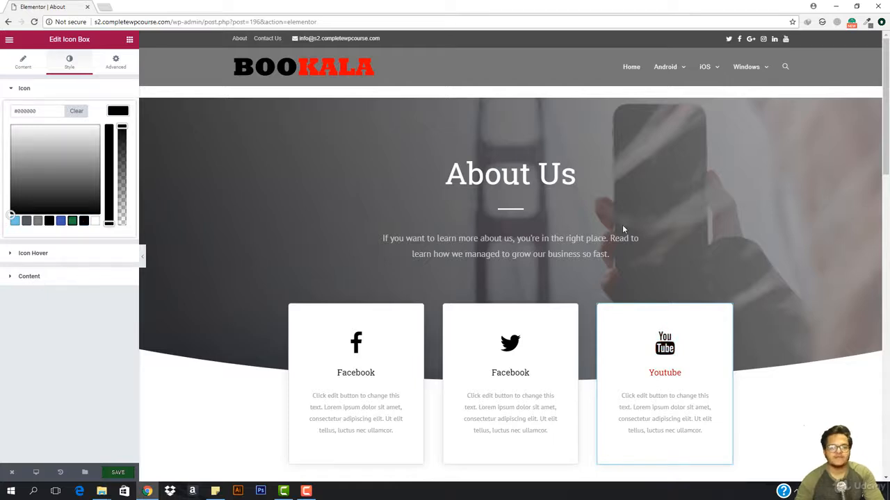
pyautogui.click(30, 276)
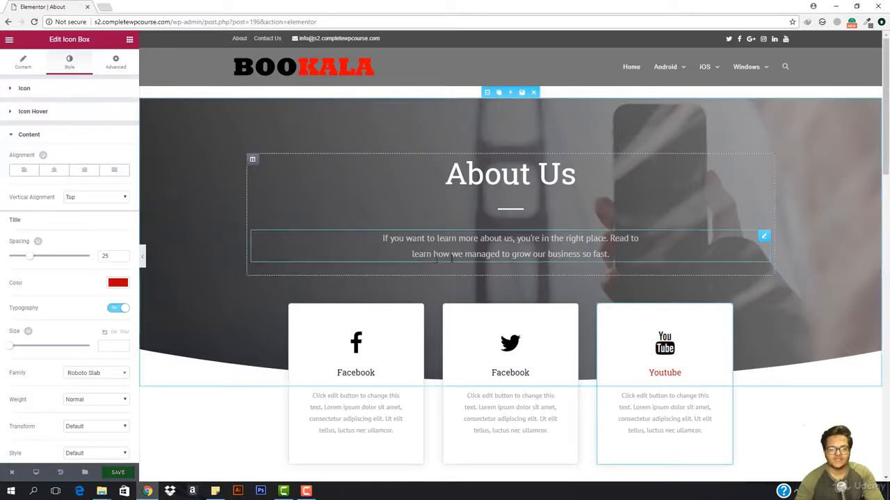
pyautogui.click(122, 283)
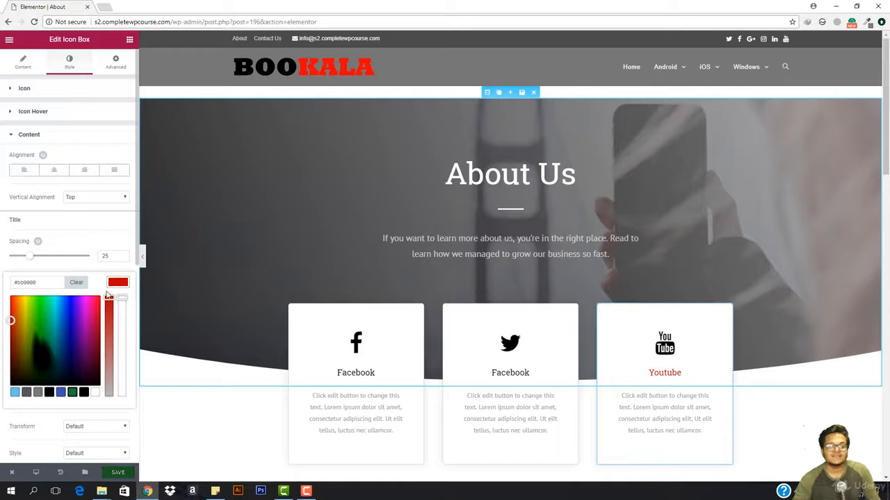
pyautogui.click(85, 393)
pyautogui.click(154, 252)
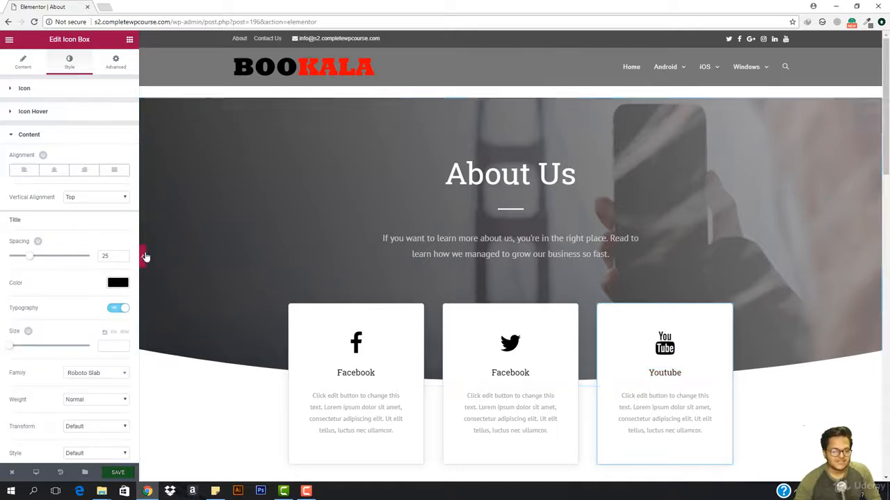
# Step: Preview the whole page at full width without the editing panel, down to the footer, and restore the panel
pyautogui.click(143, 257)
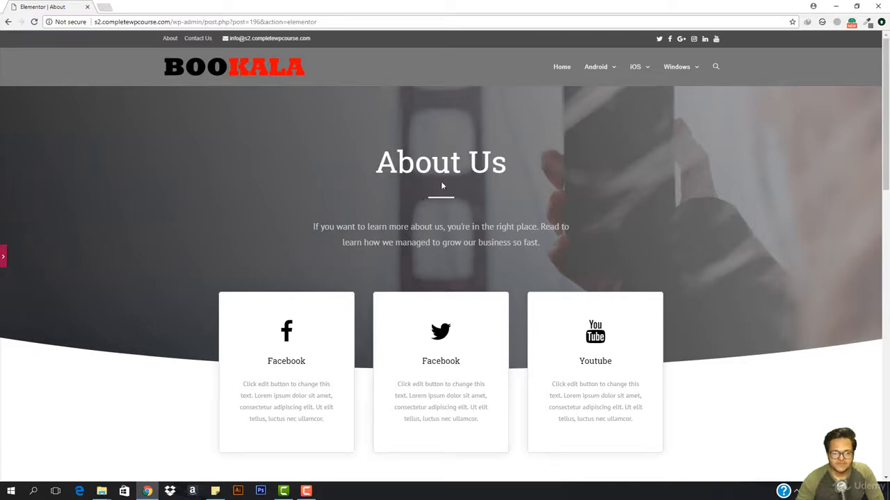
pyautogui.scroll(-5, 424, 254)
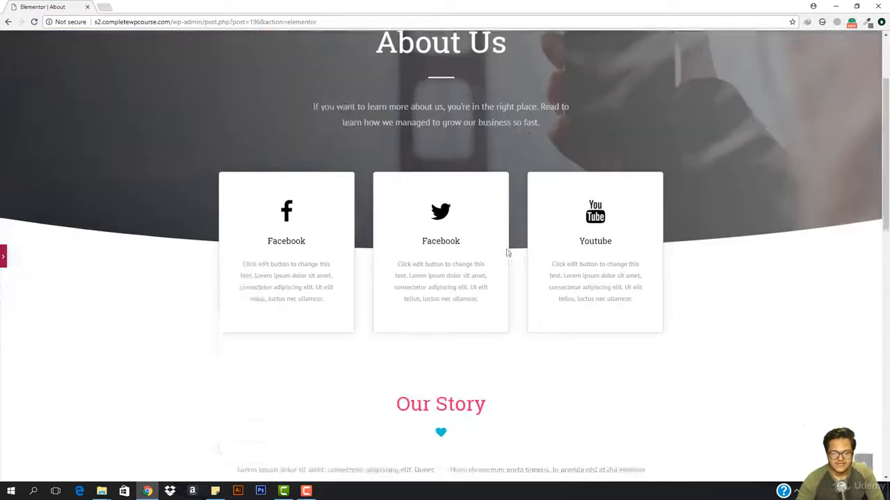
pyautogui.scroll(-6, 416, 259)
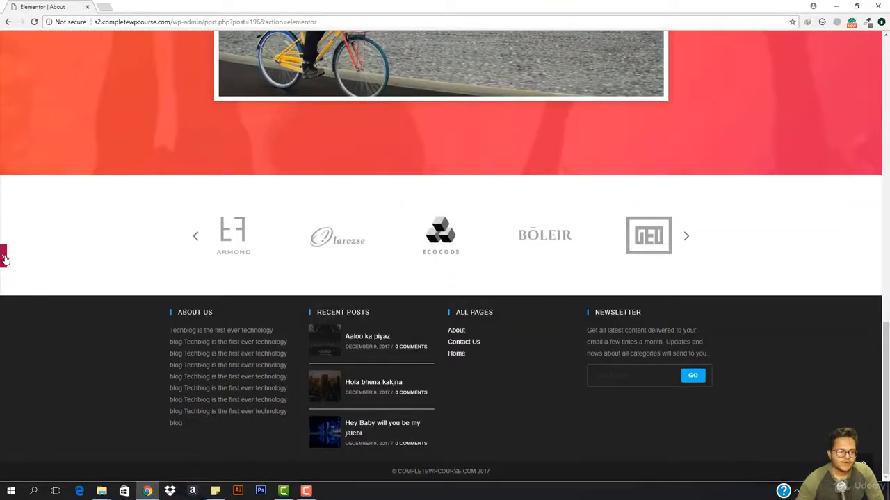
pyautogui.click(5, 259)
# Step: Set the text color of the Our Story heading to black
pyautogui.scroll(6, 320, 216)
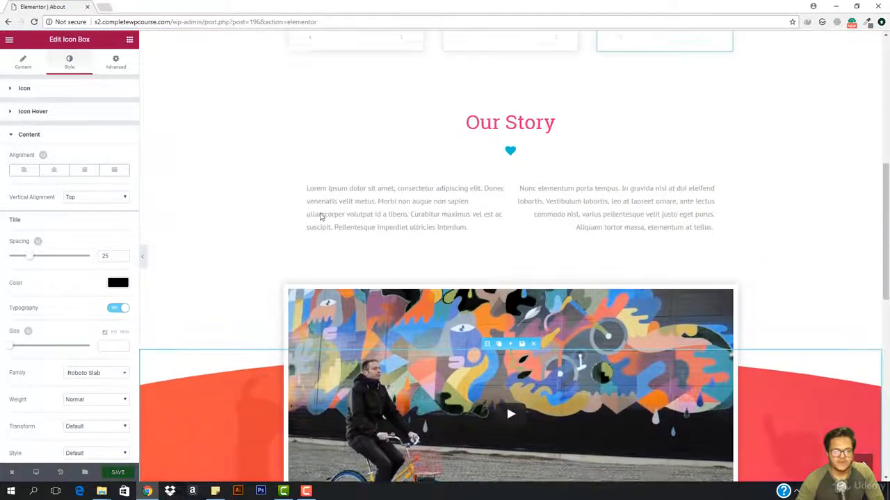
pyautogui.click(542, 173)
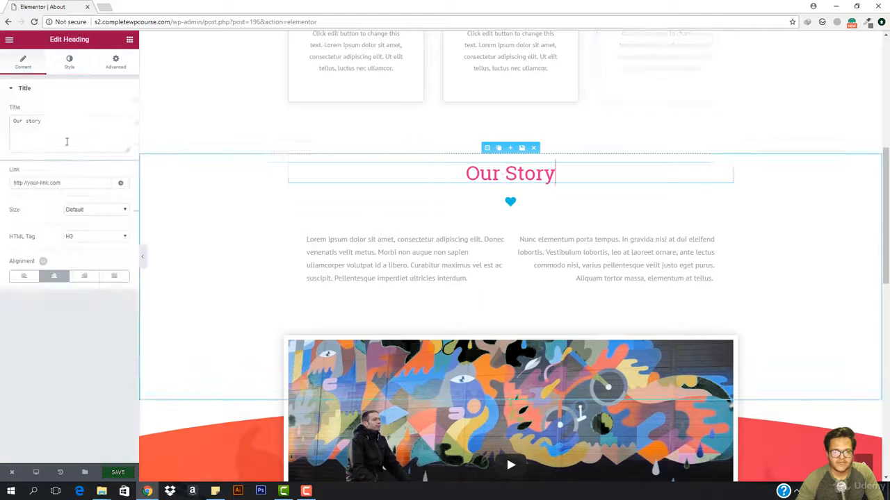
pyautogui.click(71, 64)
pyautogui.click(118, 112)
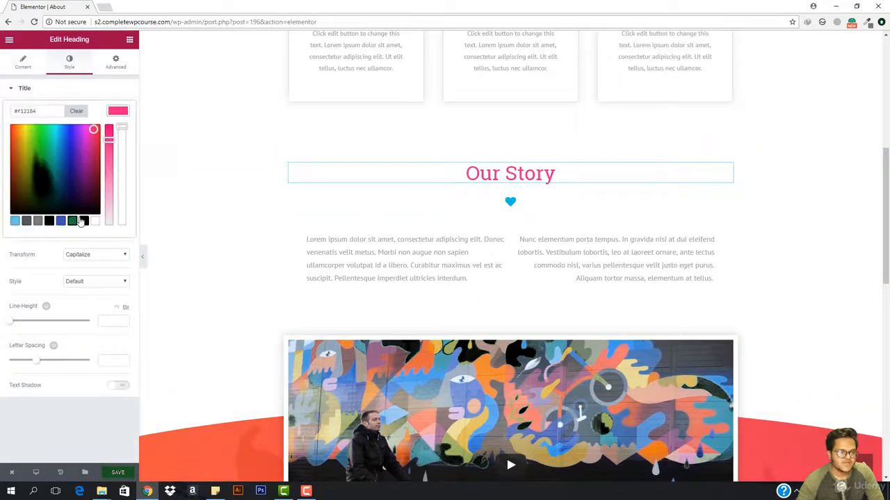
# Step: Change the primary color of the heart icon under the Our Story heading to gray #727272
pyautogui.click(510, 201)
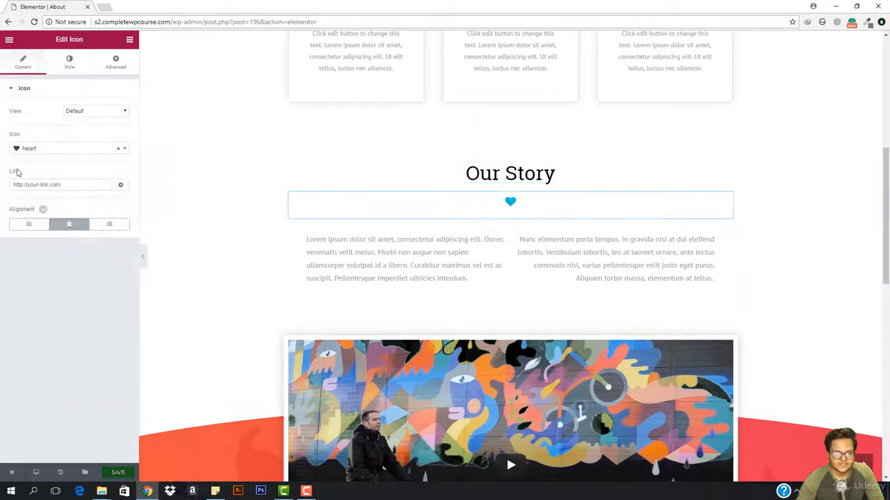
pyautogui.click(69, 62)
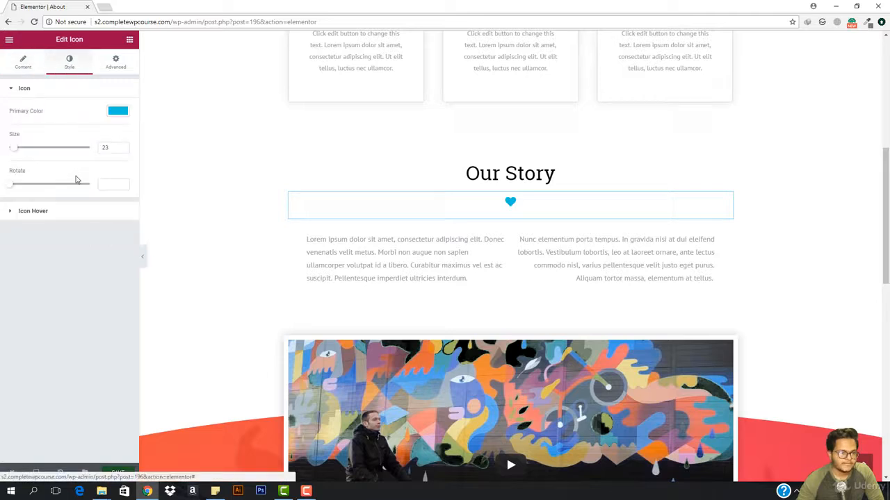
pyautogui.click(117, 112)
pyautogui.click(83, 224)
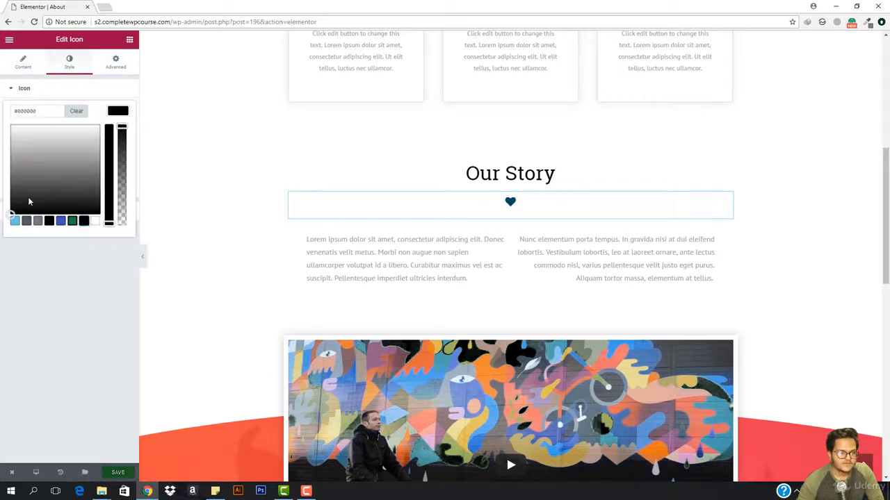
pyautogui.moveTo(30, 200); pyautogui.dragTo(43, 171)
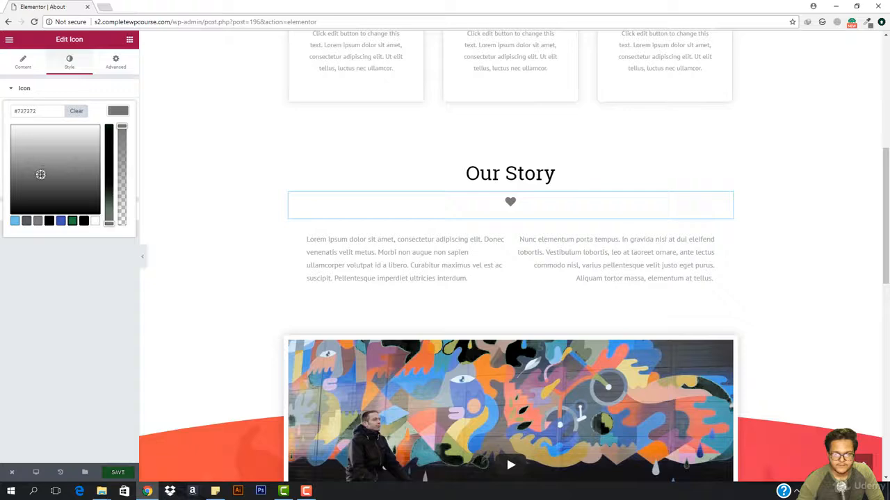
# Step: Set the first gradient color of the background overlay in the section behind the video to black #000000
pyautogui.scroll(-3, 506, 312)
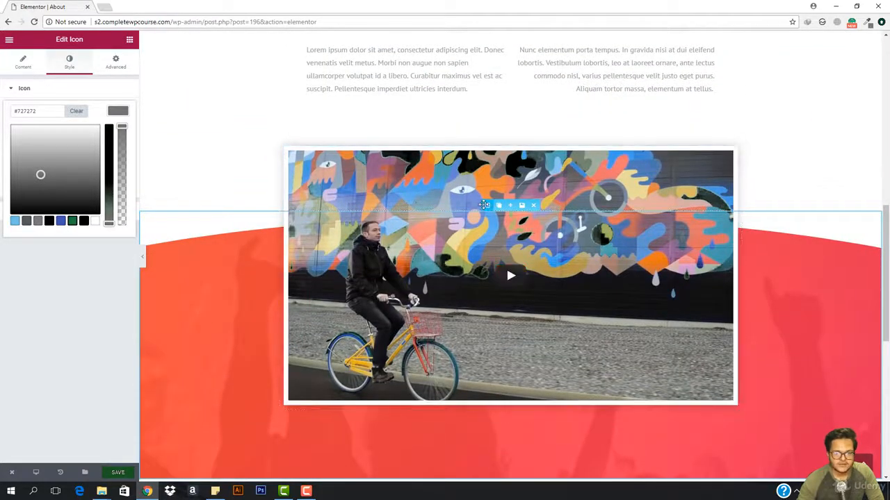
pyautogui.click(487, 205)
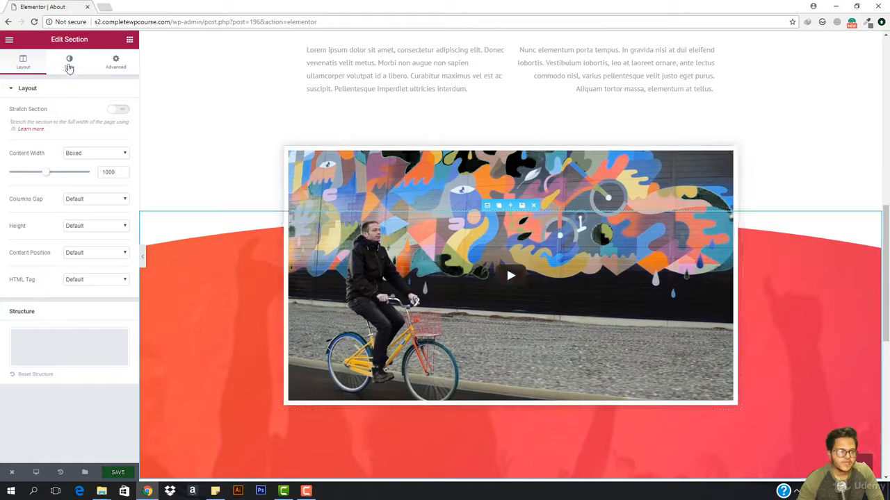
pyautogui.click(70, 62)
pyautogui.scroll(-1, 100, 334)
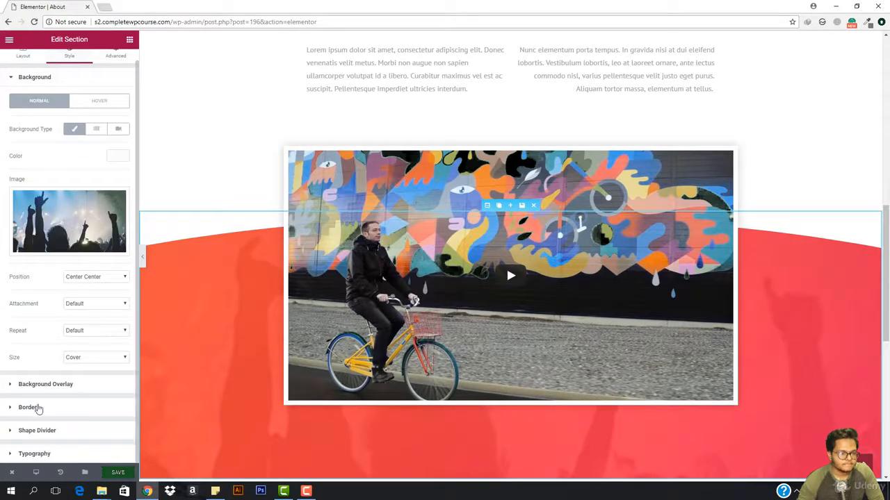
pyautogui.click(63, 383)
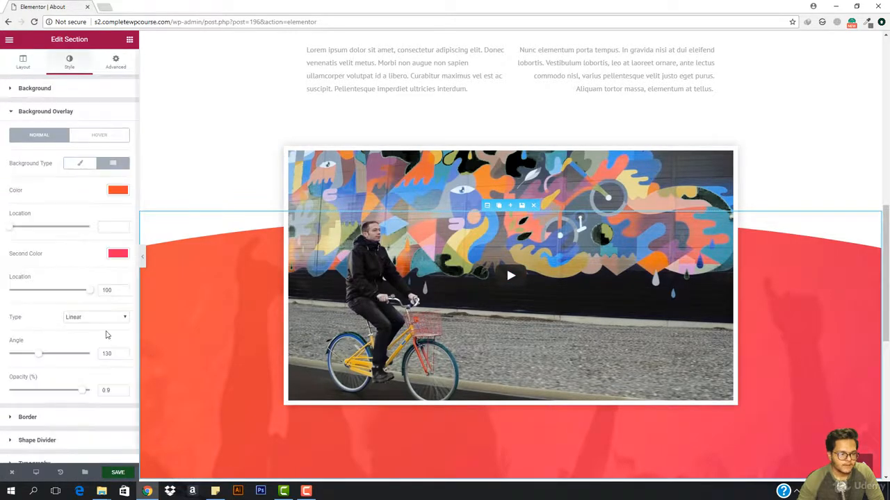
pyautogui.click(116, 192)
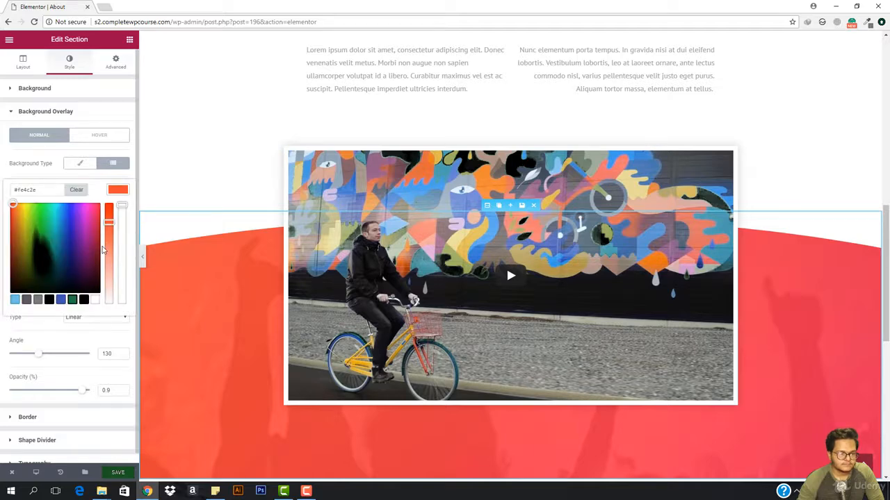
pyautogui.click(84, 299)
pyautogui.scroll(-1, 76, 261)
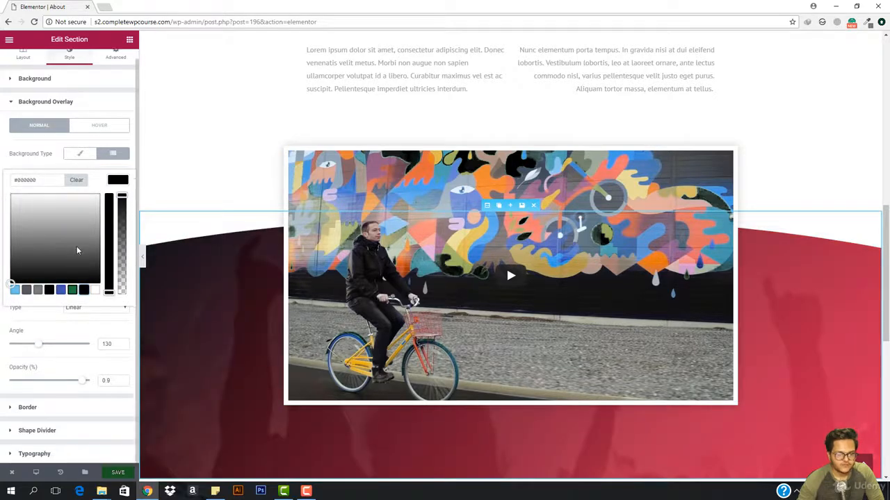
pyautogui.click(118, 182)
# Step: Set the second gradient color of the video section's background overlay to light gray #d1d1d1
pyautogui.click(117, 244)
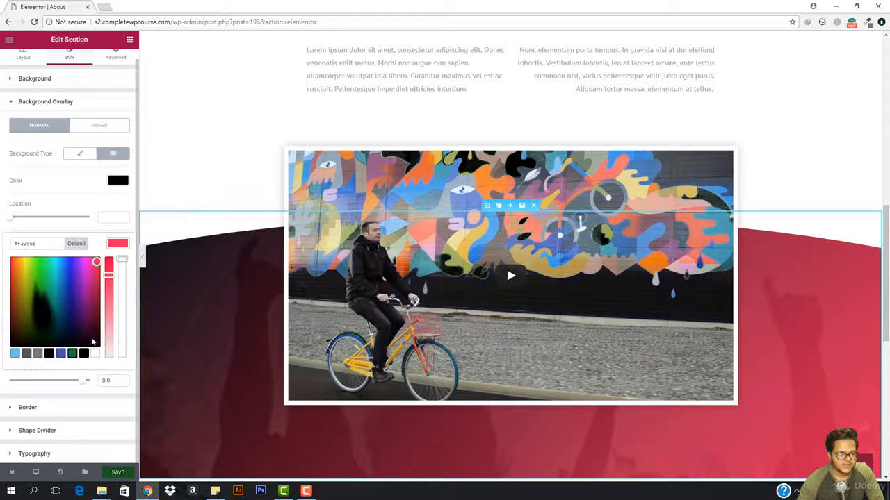
pyautogui.click(85, 355)
pyautogui.moveTo(74, 317); pyautogui.dragTo(82, 274)
pyautogui.scroll(-4, 242, 193)
pyautogui.scroll(2, 254, 227)
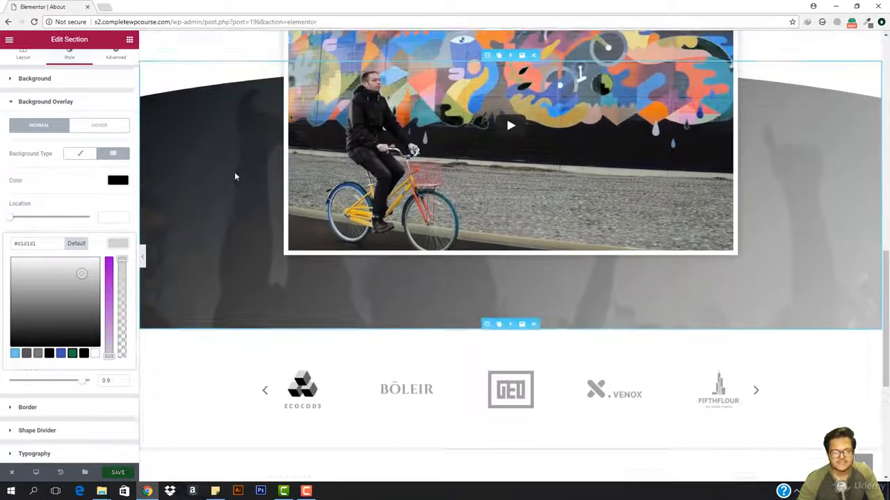
pyautogui.scroll(2, 195, 206)
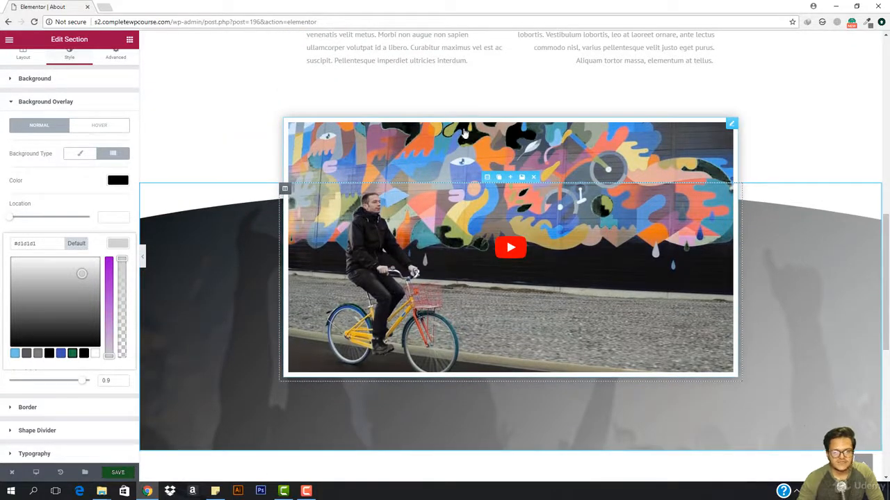
# Step: Open the video widget for editing and examine its aspect ratio choices and playback options
pyautogui.click(405, 162)
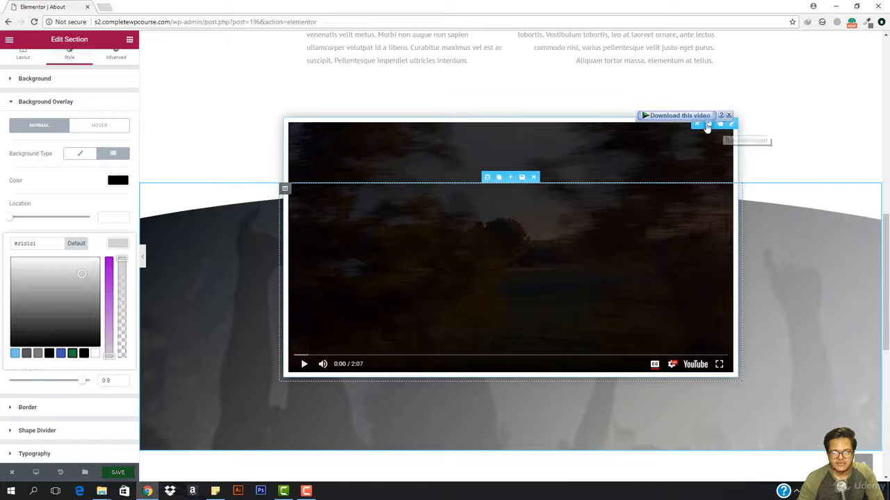
pyautogui.click(729, 124)
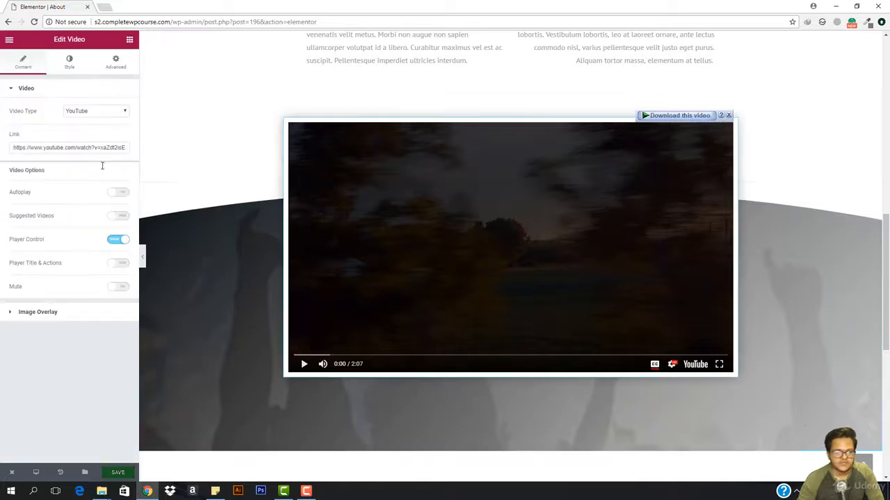
pyautogui.click(70, 62)
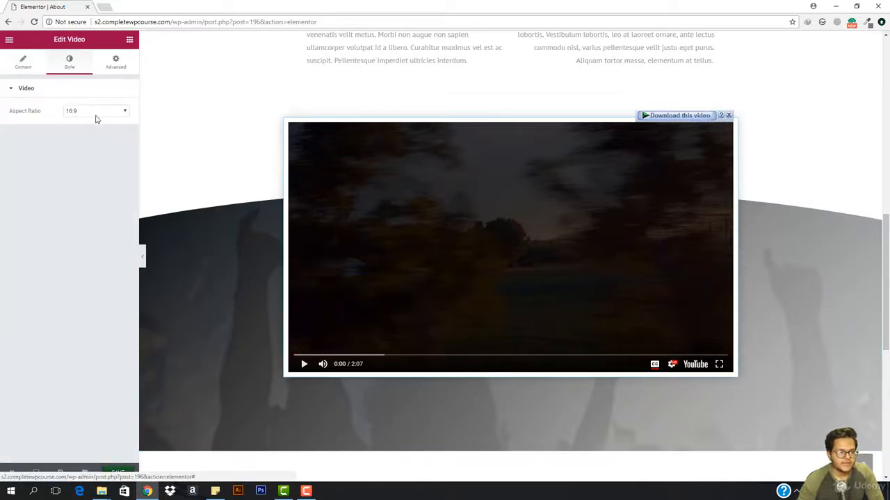
pyautogui.click(96, 111)
pyautogui.click(96, 119)
pyautogui.click(22, 64)
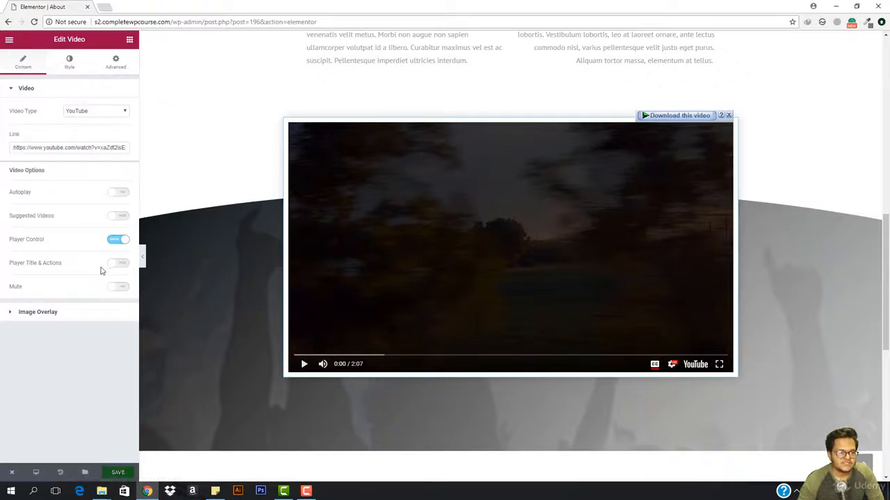
# Step: Turn on the video's image overlay and use the dark laptop photo with the purple light from the media library
pyautogui.click(36, 313)
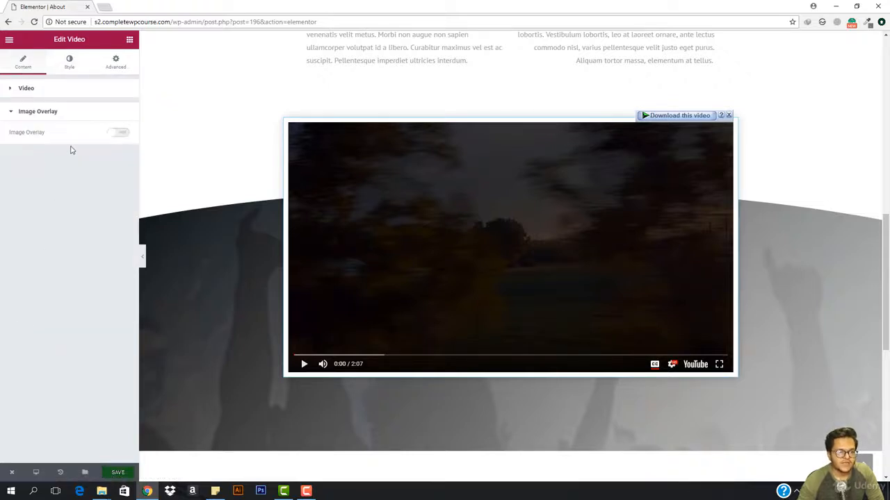
pyautogui.click(120, 134)
pyautogui.click(75, 209)
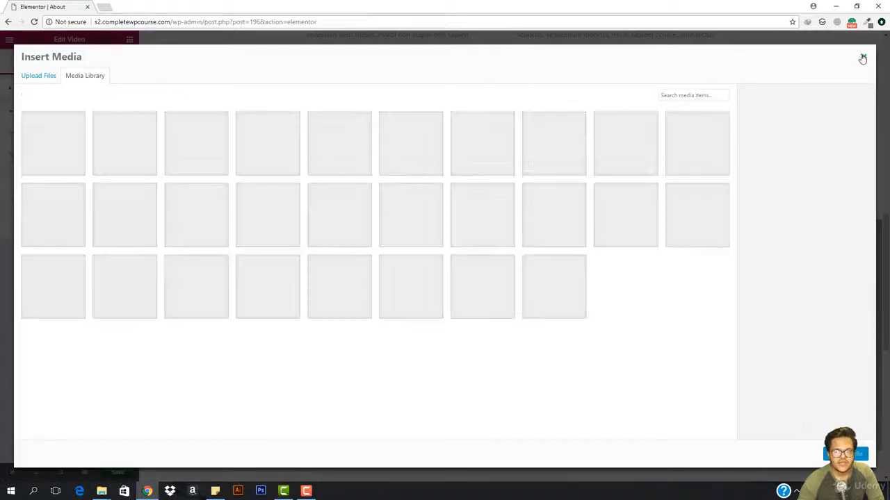
pyautogui.click(864, 56)
pyautogui.click(68, 198)
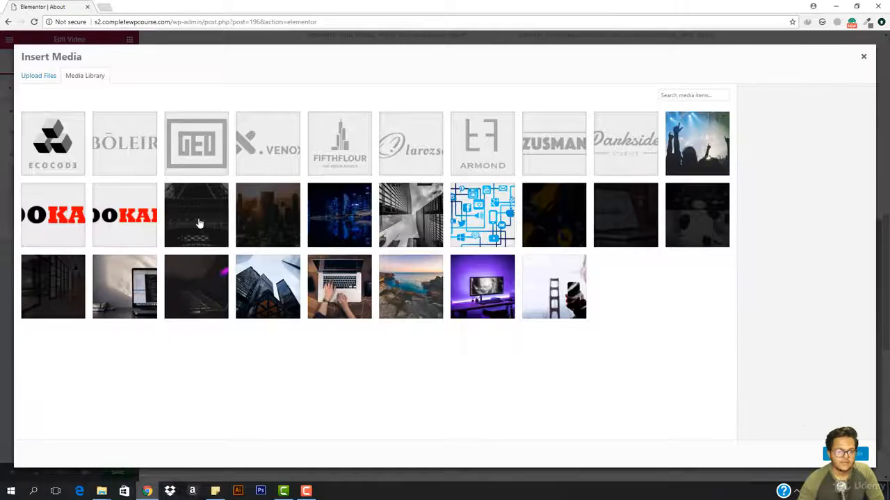
pyautogui.click(225, 300)
pyautogui.click(844, 454)
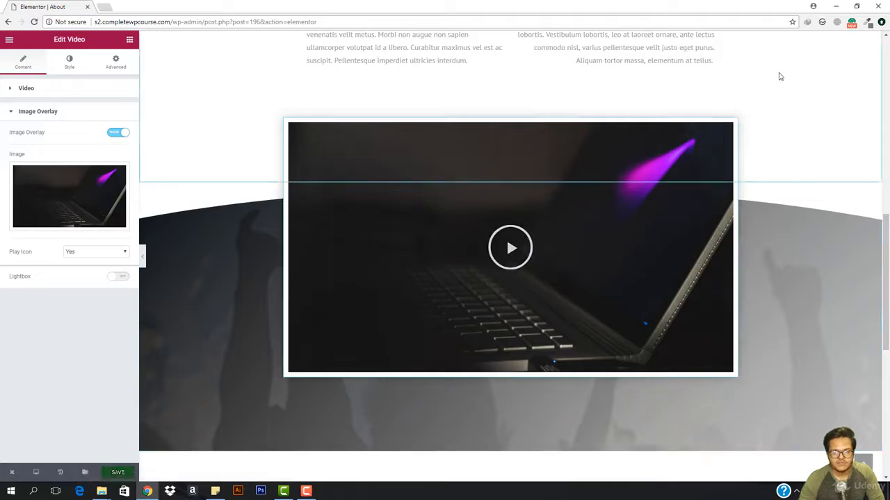
pyautogui.scroll(-1, 351, 264)
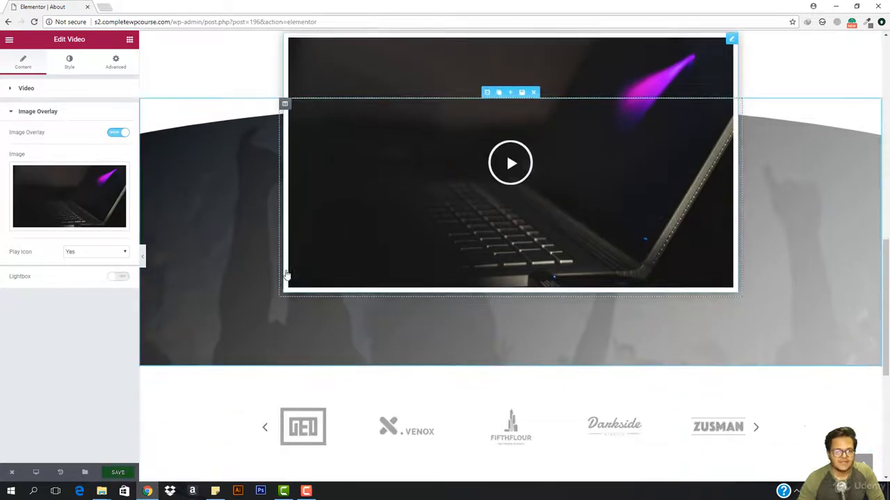
pyautogui.scroll(1, 352, 192)
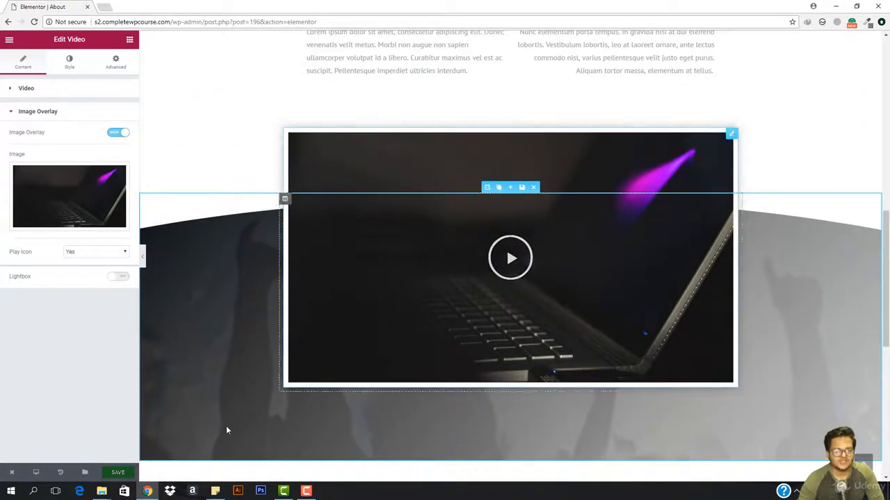
pyautogui.scroll(-3, 244, 333)
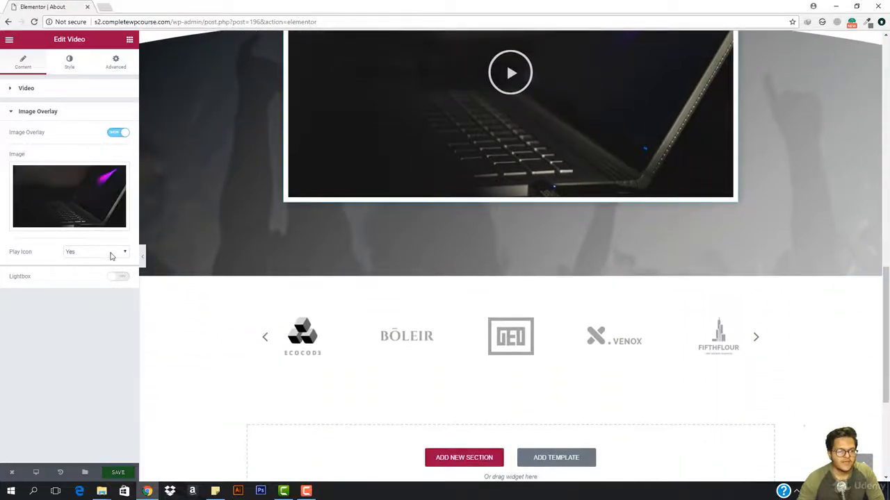
# Step: Turn on the lightbox for the video's image overlay, test playback in it, and close the popup
pyautogui.click(119, 278)
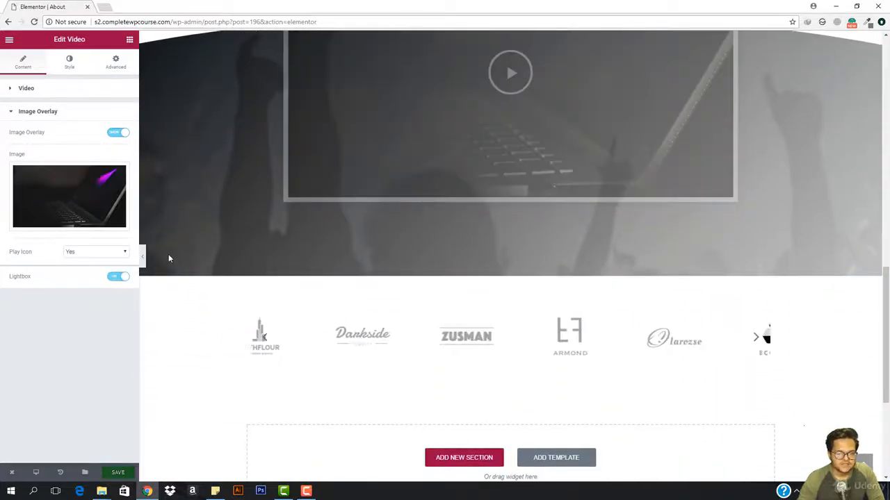
pyautogui.scroll(-3, 412, 269)
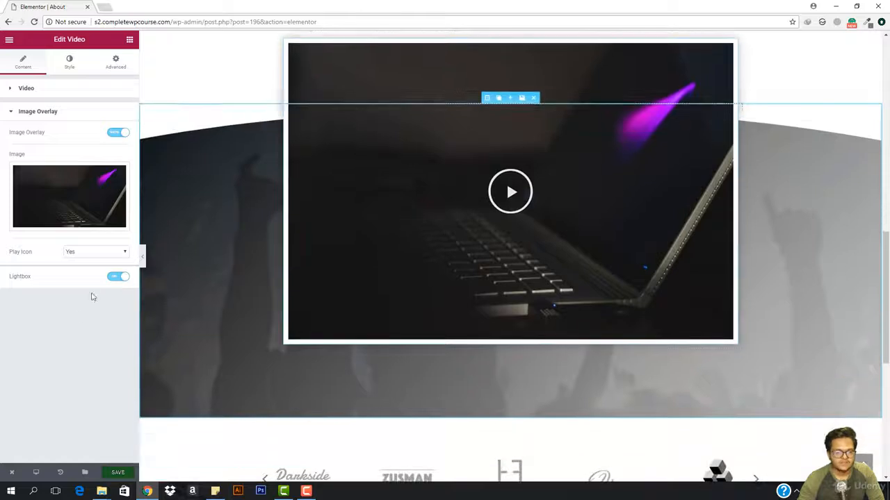
pyautogui.click(502, 201)
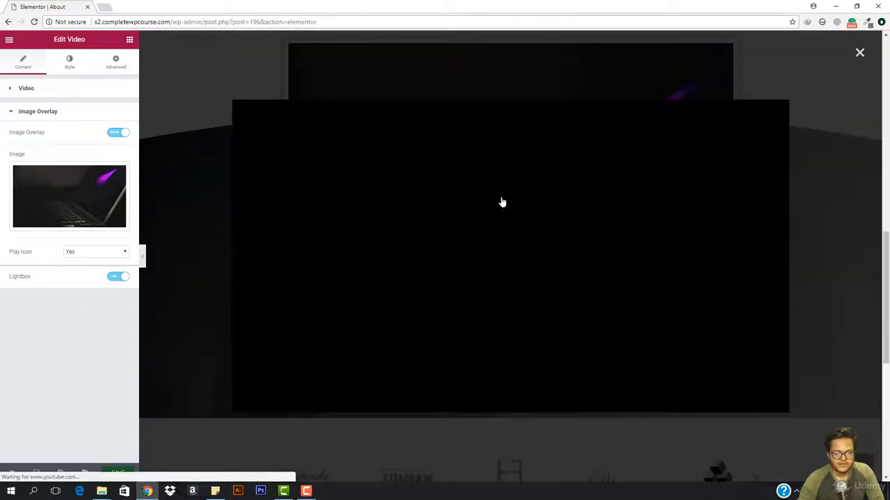
pyautogui.click(859, 53)
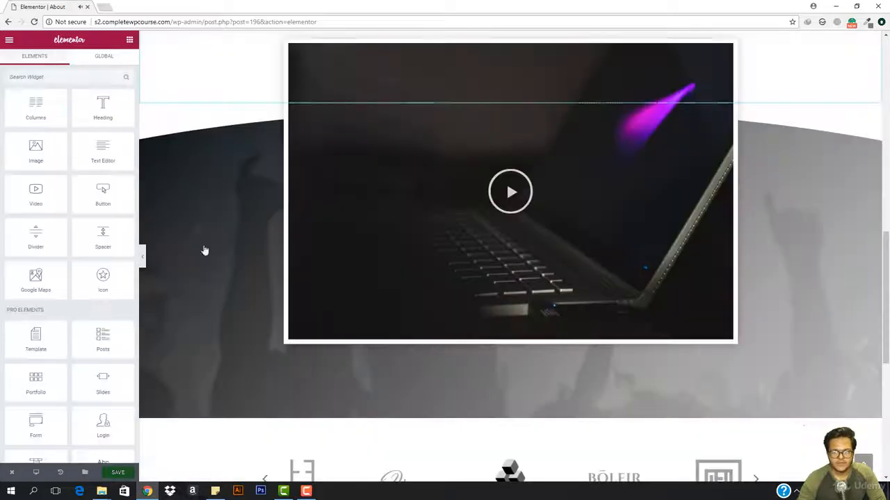
# Step: Review the About page without the editing panel, examining the logo carousel, footer, hero text and icon boxes
pyautogui.scroll(-5, 97, 294)
pyautogui.scroll(-2, 98, 299)
pyautogui.scroll(-5, 310, 347)
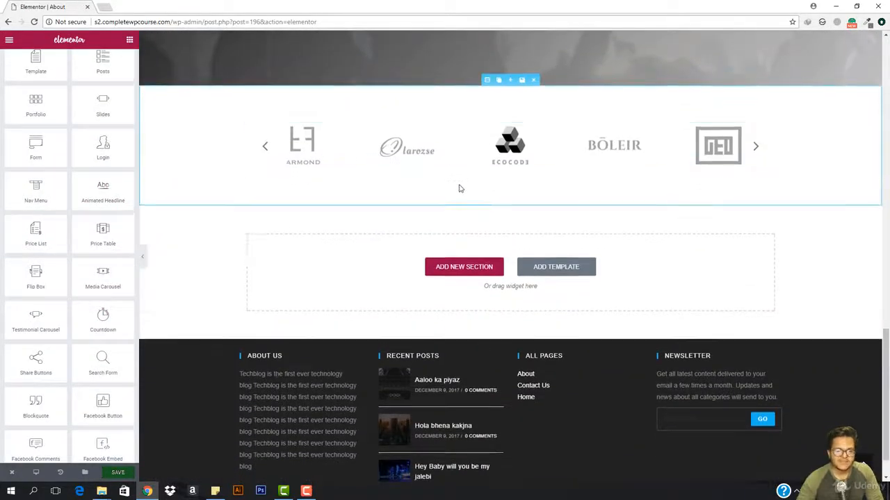
pyautogui.scroll(-2, 458, 188)
pyautogui.click(142, 256)
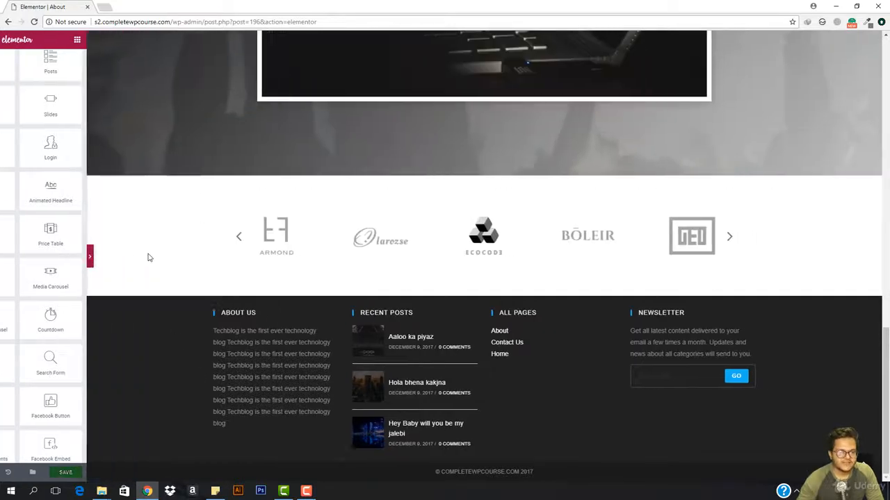
pyautogui.scroll(9, 148, 254)
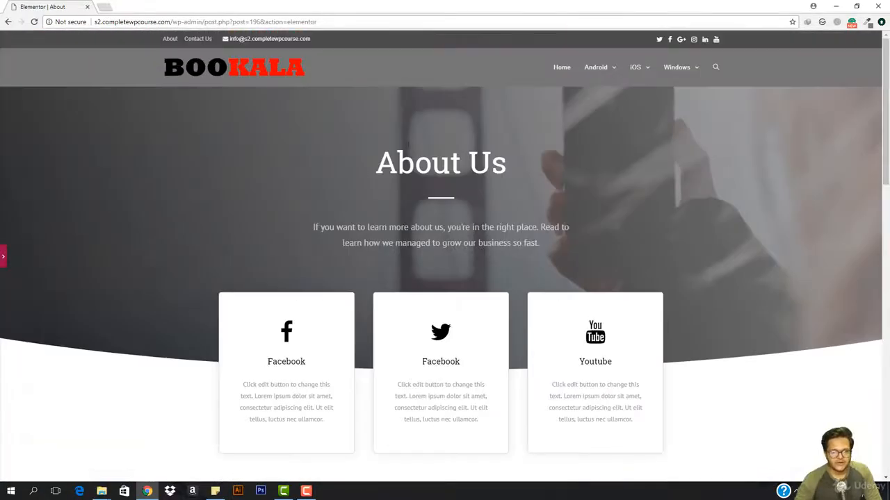
pyautogui.scroll(-1, 363, 154)
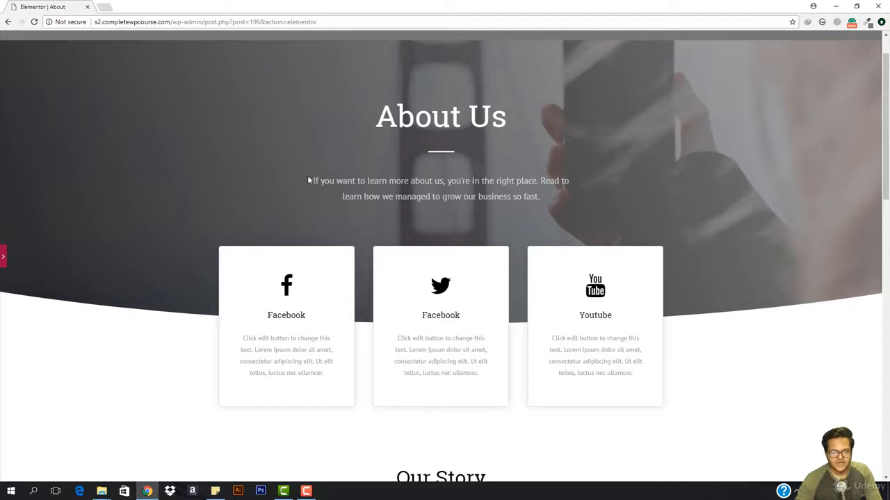
pyautogui.moveTo(309, 180); pyautogui.dragTo(600, 188)
pyautogui.click(600, 187)
pyautogui.moveTo(337, 194); pyautogui.dragTo(655, 208)
pyautogui.click(655, 208)
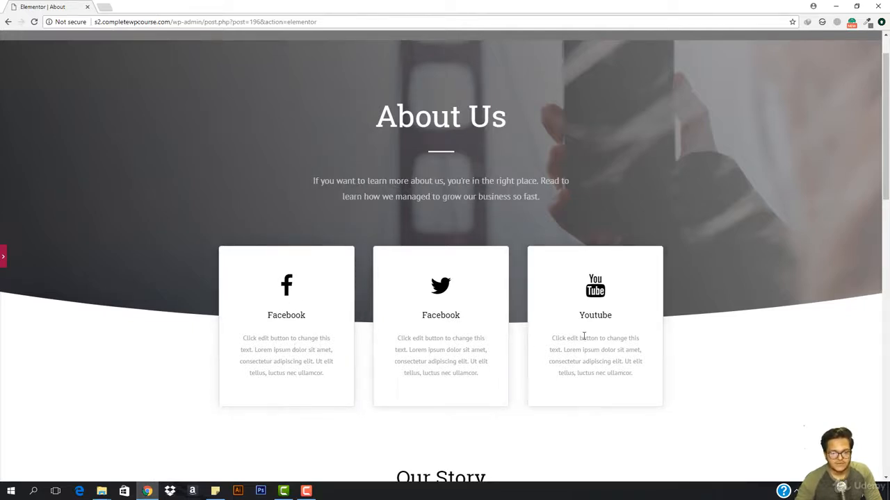
pyautogui.click(3, 258)
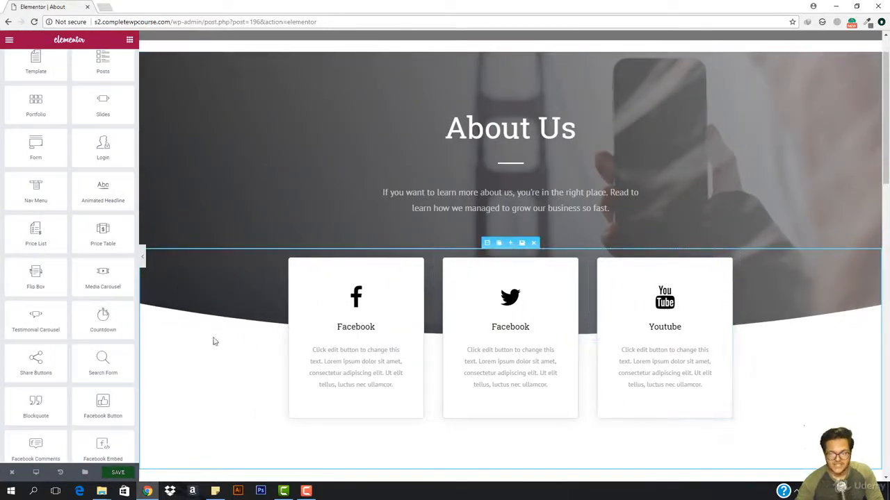
# Step: Set the bottom curve shape divider of the About Us hero section to width 177 and height 301
pyautogui.scroll(1, 303, 135)
pyautogui.click(489, 94)
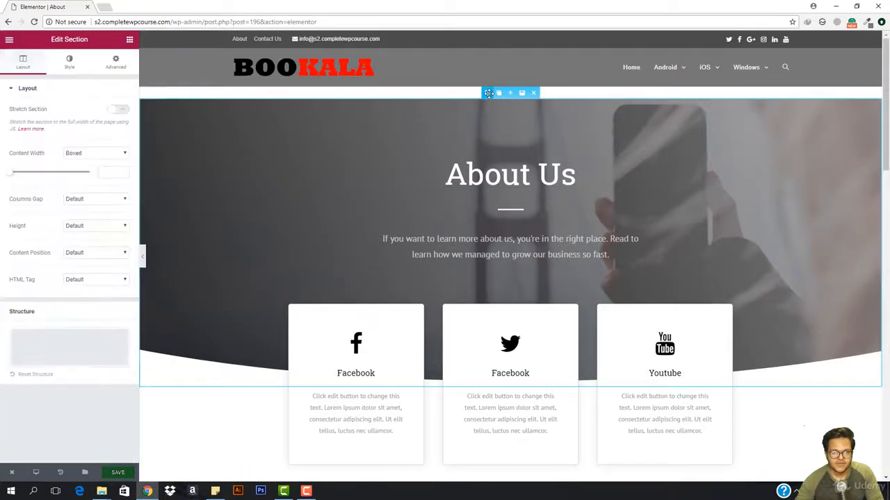
pyautogui.click(70, 60)
pyautogui.click(37, 431)
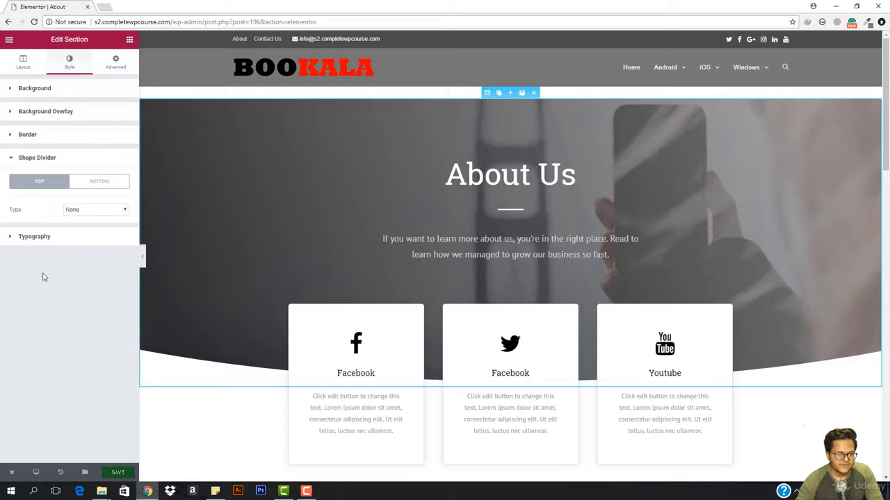
pyautogui.click(98, 182)
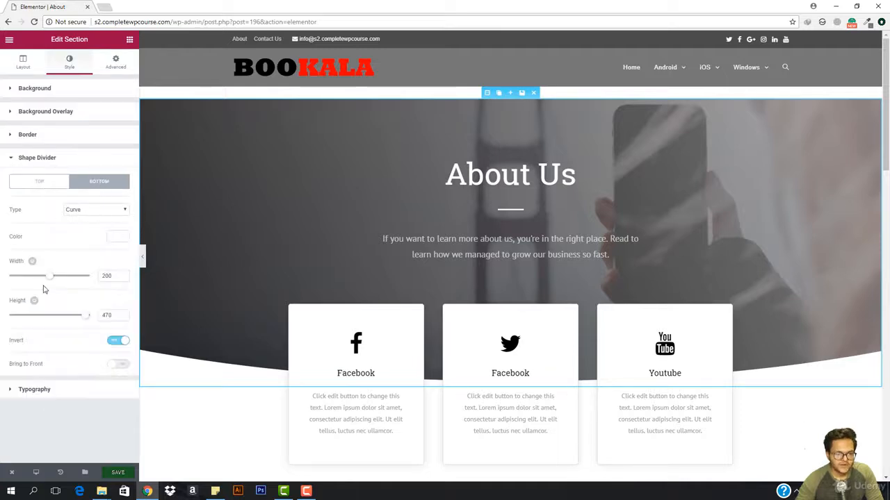
pyautogui.moveTo(55, 281)
pyautogui.mouseDown()
pyautogui.moveTo(106, 278)
pyautogui.moveTo(2, 285)
pyautogui.moveTo(42, 285)
pyautogui.mouseUp()
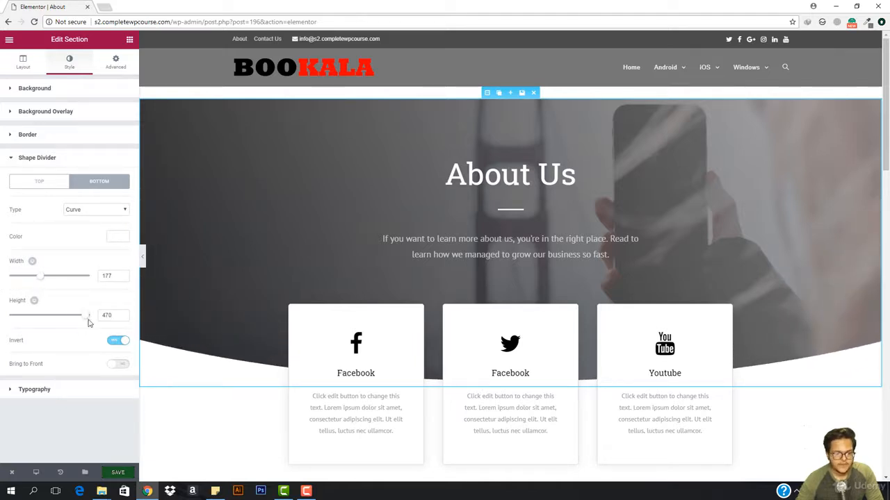
pyautogui.moveTo(88, 322); pyautogui.dragTo(2, 329)
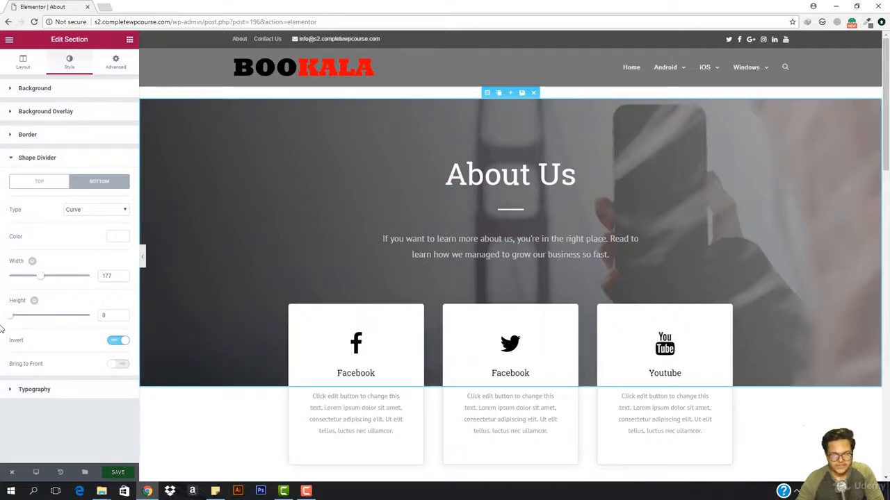
pyautogui.moveTo(28, 329); pyautogui.dragTo(58, 328)
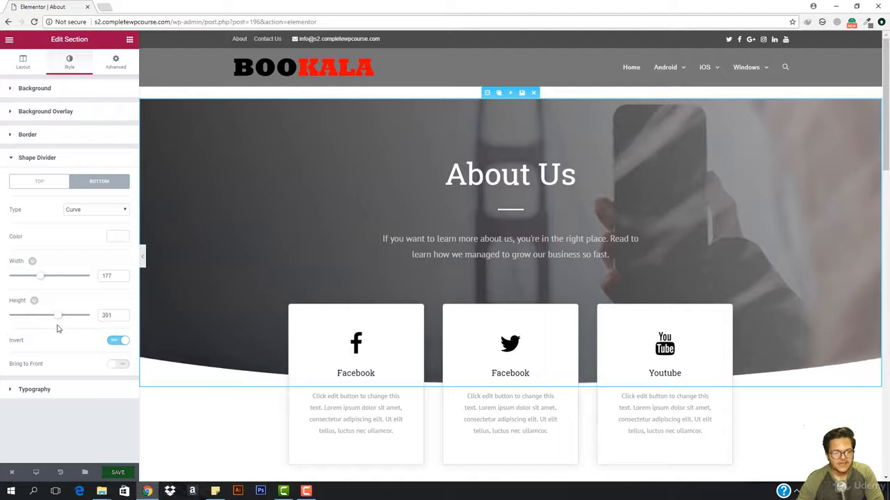
# Step: Try the hero's bottom shape divider with Invert off and with Bring to Front on, restoring both options
pyautogui.click(117, 340)
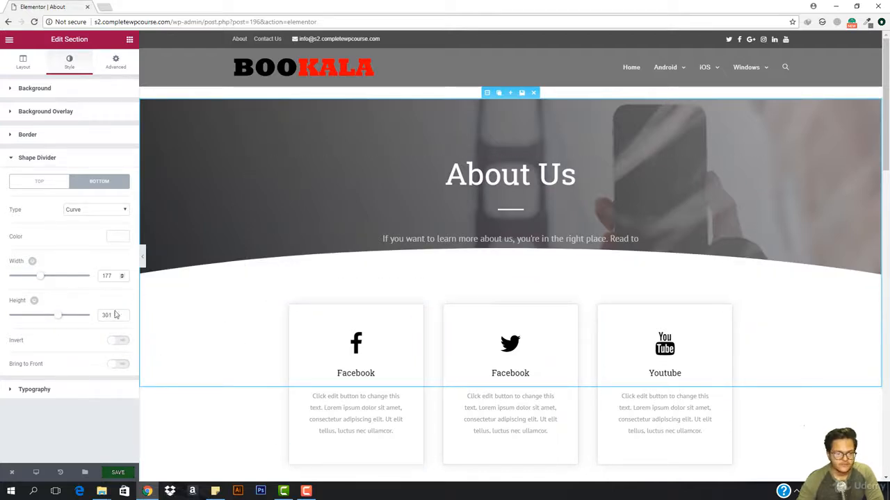
pyautogui.click(118, 342)
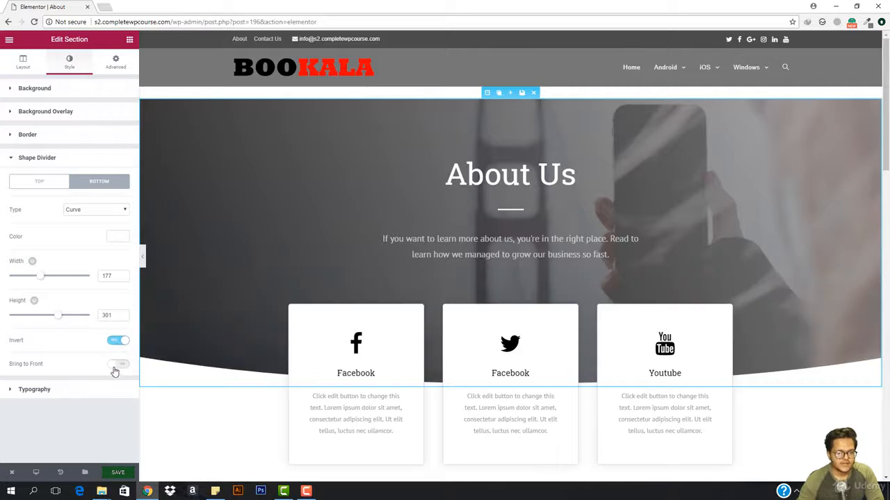
pyautogui.click(115, 368)
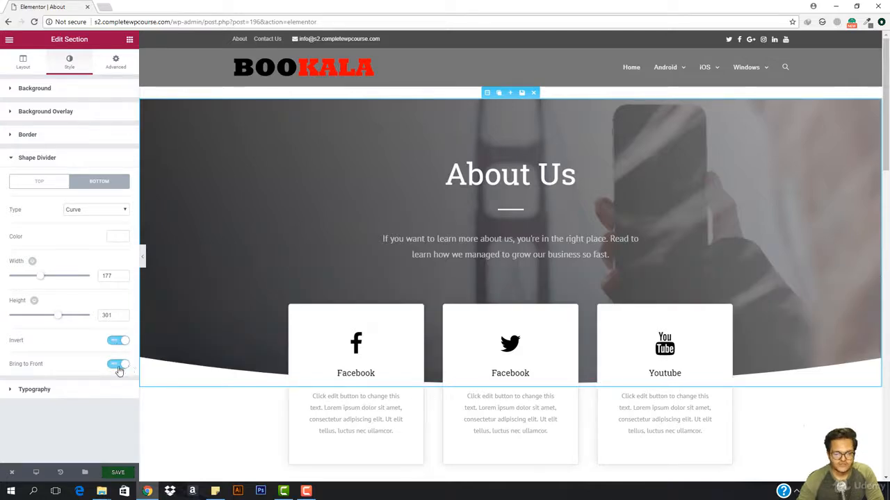
pyautogui.click(118, 367)
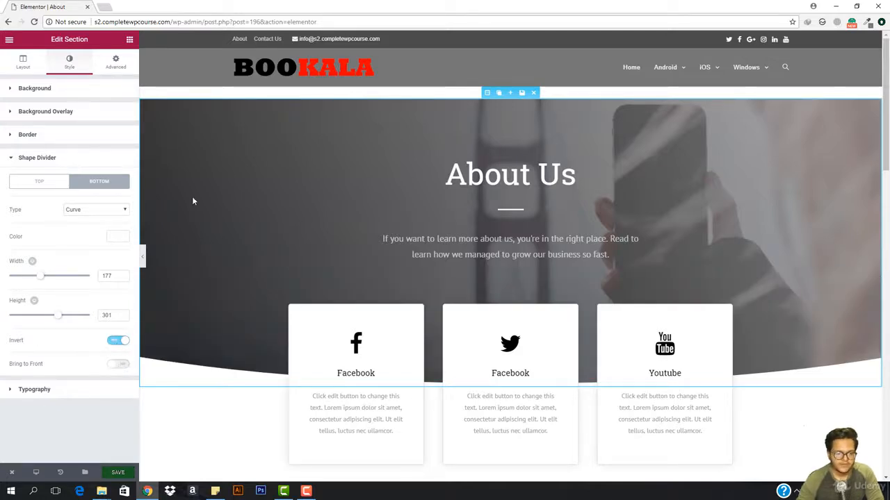
# Step: Delete the section containing the three social icon boxes between the hero and Our Story
pyautogui.click(341, 333)
pyautogui.scroll(-2, 370, 270)
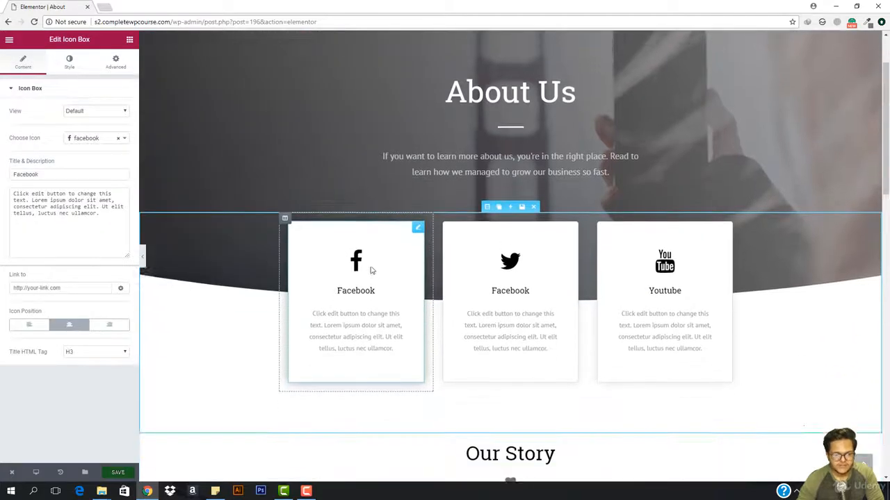
pyautogui.scroll(-2, 371, 271)
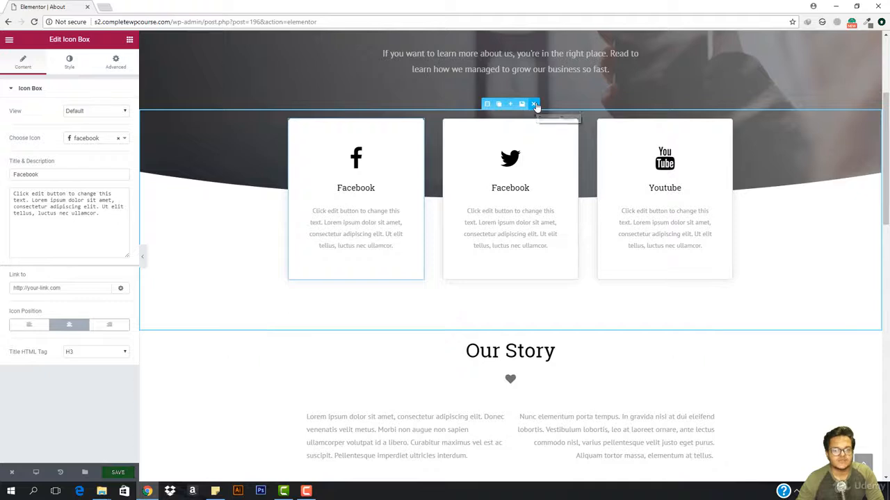
pyautogui.click(534, 104)
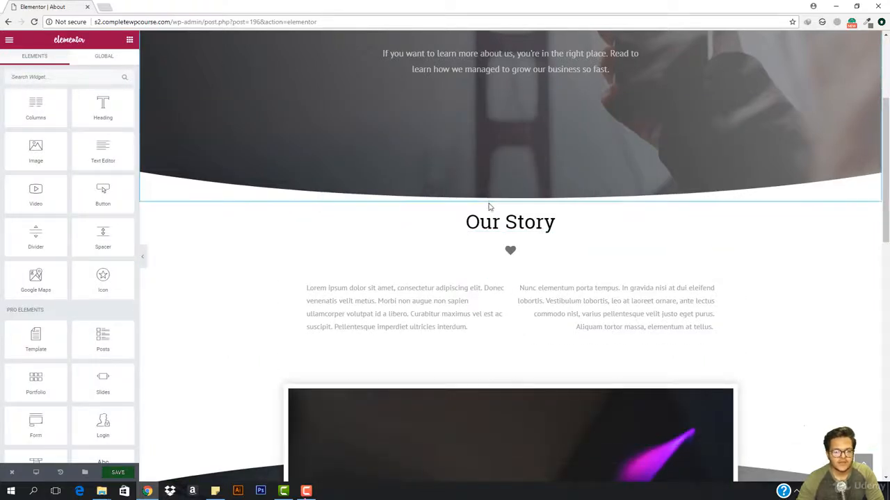
# Step: Unlink the Our Story section's margin values and set its top margin to -47 px so it overlaps the hero
pyautogui.click(487, 197)
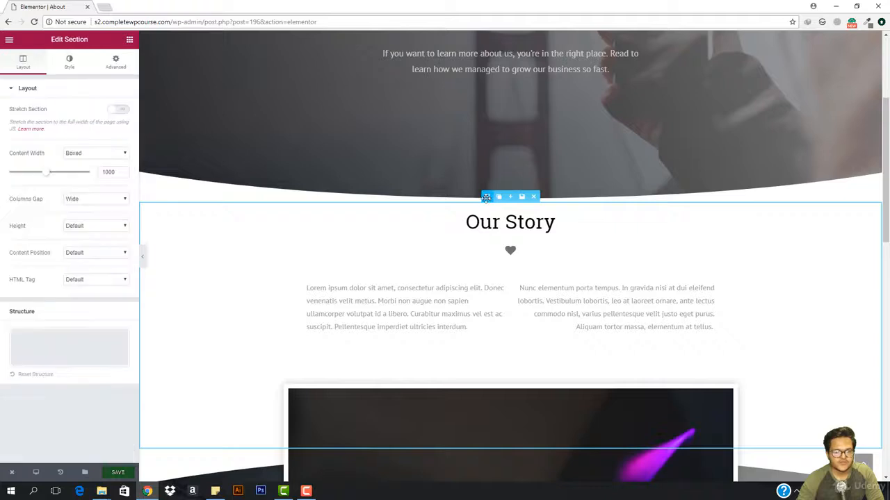
pyautogui.click(110, 61)
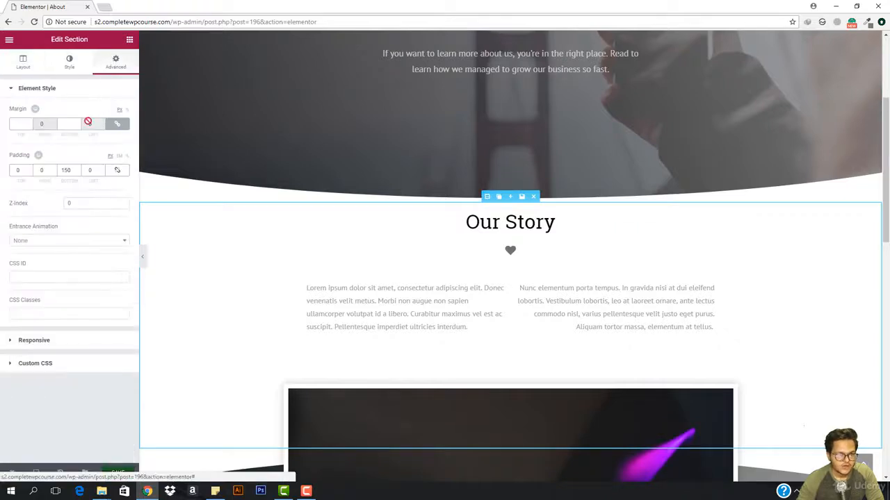
pyautogui.click(17, 126)
pyautogui.write('-4')
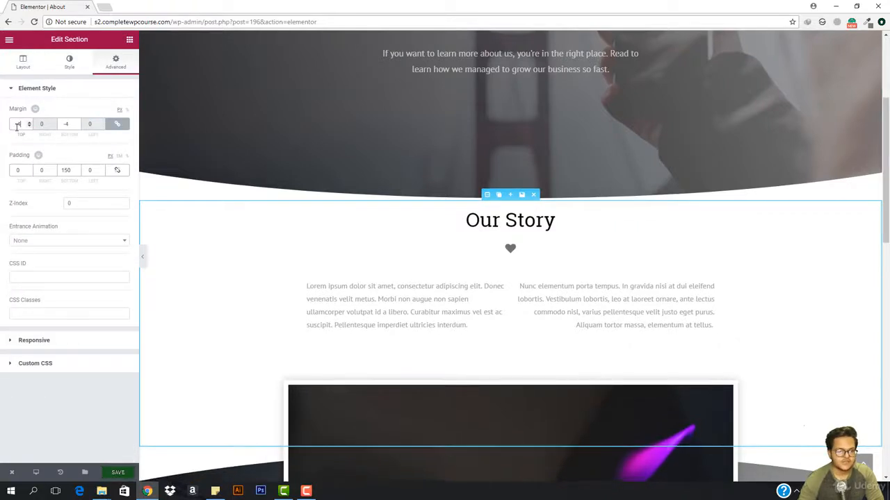
pyautogui.press('Up')
pyautogui.press('Up')
pyautogui.press('Up')
pyautogui.press('Up')
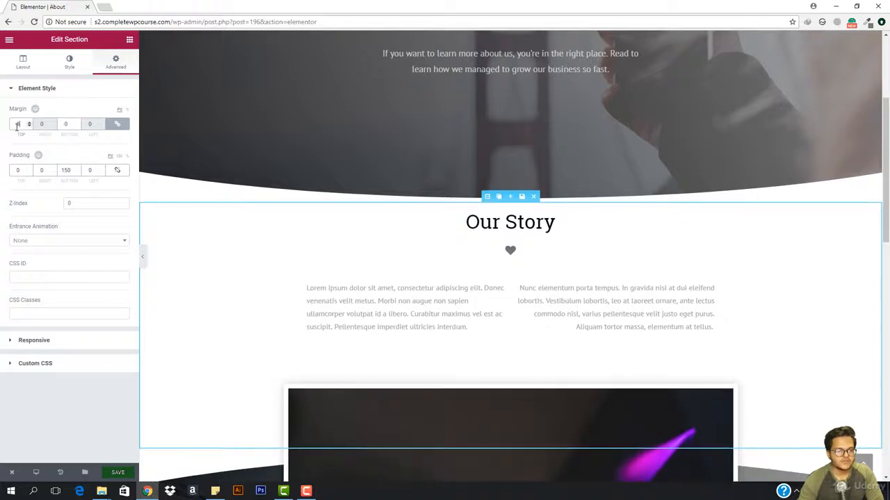
pyautogui.click(117, 124)
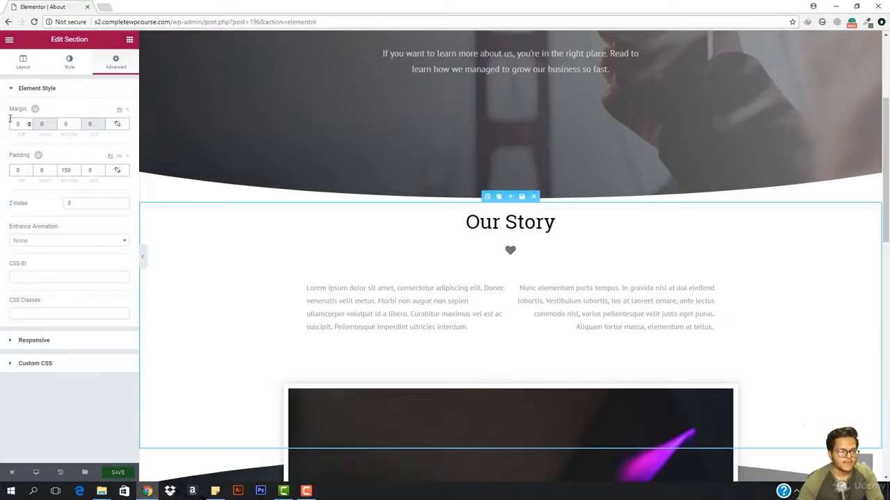
pyautogui.press('Down')
pyautogui.press('Down')
pyautogui.press('Down')
pyautogui.press('Down')
pyautogui.press('Down')
pyautogui.press('Down')
pyautogui.press('Down')
pyautogui.press('Down')
pyautogui.press('Down')
pyautogui.press('Down')
pyautogui.press('Down')
pyautogui.press('Down')
pyautogui.press('Down')
pyautogui.press('Down')
pyautogui.press('Down')
pyautogui.press('Down')
pyautogui.press('Down')
pyautogui.press('Down')
pyautogui.press('Down')
pyautogui.press('Down')
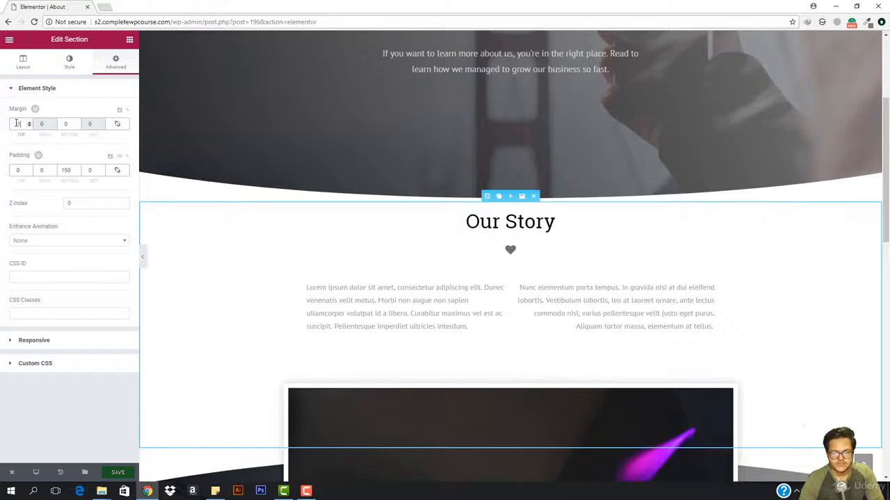
pyautogui.press('Down')
pyautogui.press('Down')
pyautogui.press('Down')
pyautogui.press('Down')
pyautogui.press('Down')
pyautogui.press('Down')
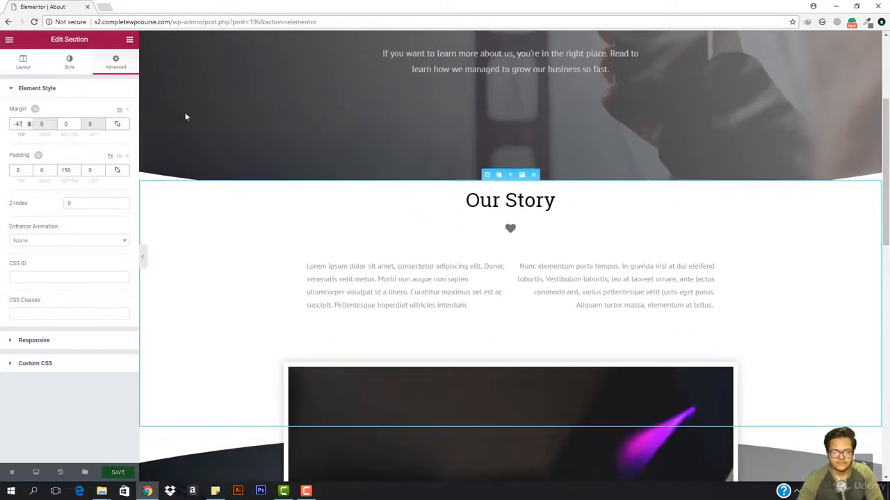
# Step: Clear the Our Story section's background color and reopen the section's layout settings
pyautogui.click(80, 65)
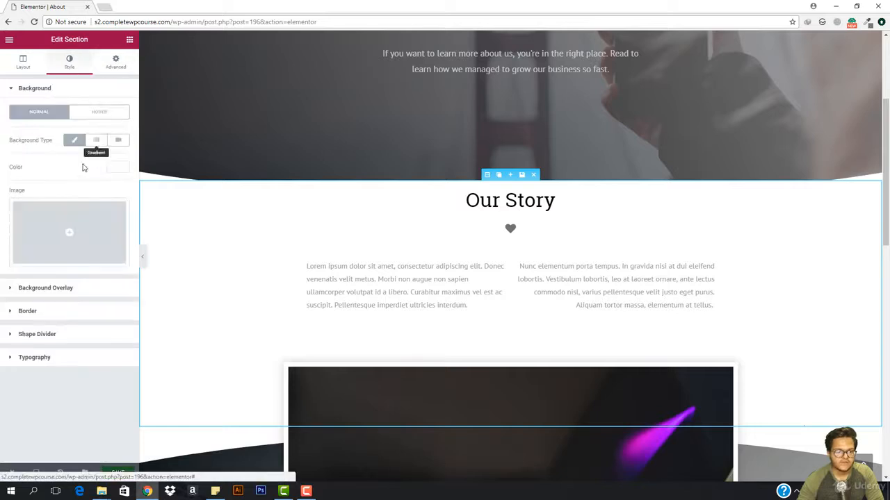
pyautogui.click(118, 167)
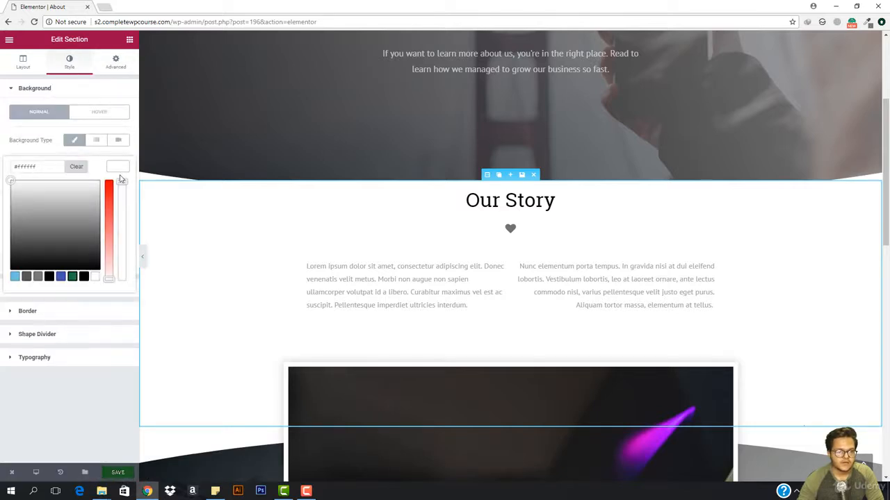
pyautogui.click(76, 169)
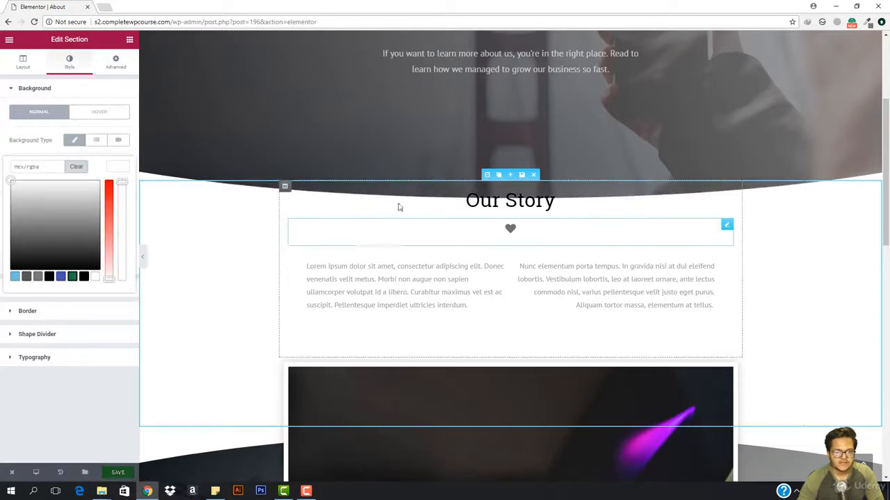
pyautogui.click(130, 40)
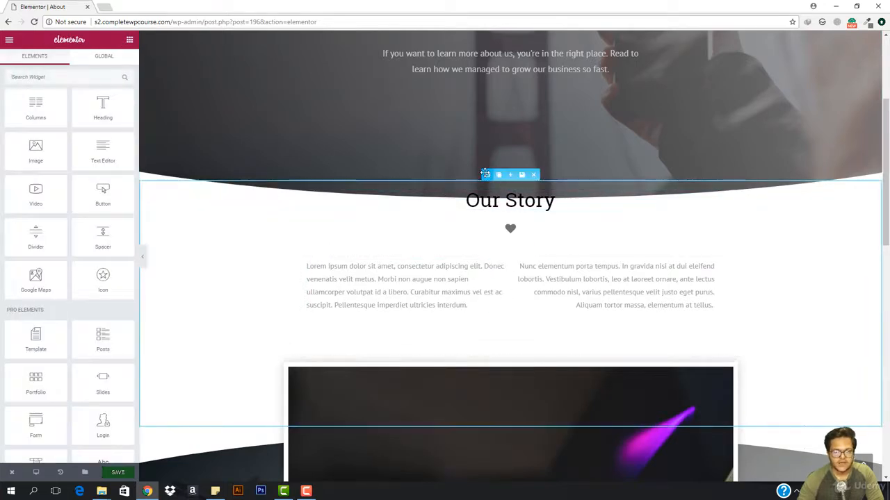
pyautogui.click(487, 175)
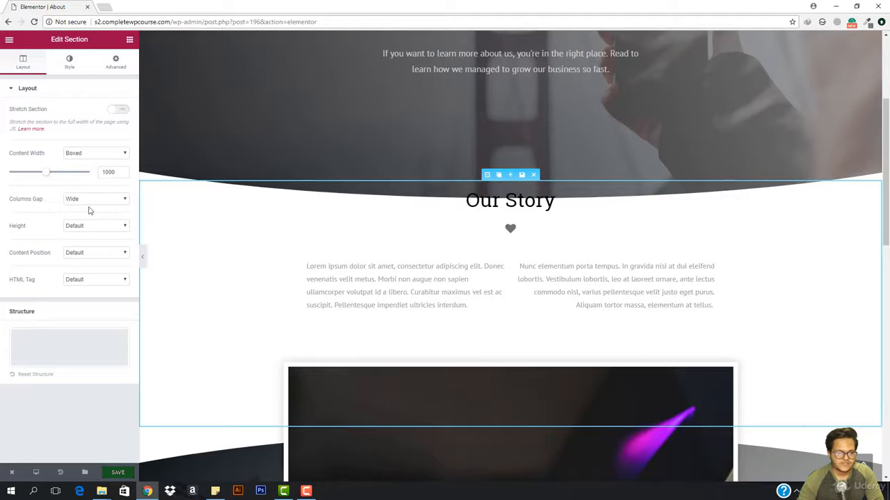
# Step: Set the Our Story section's top margin to 0 so it no longer overlaps the hero
pyautogui.click(69, 61)
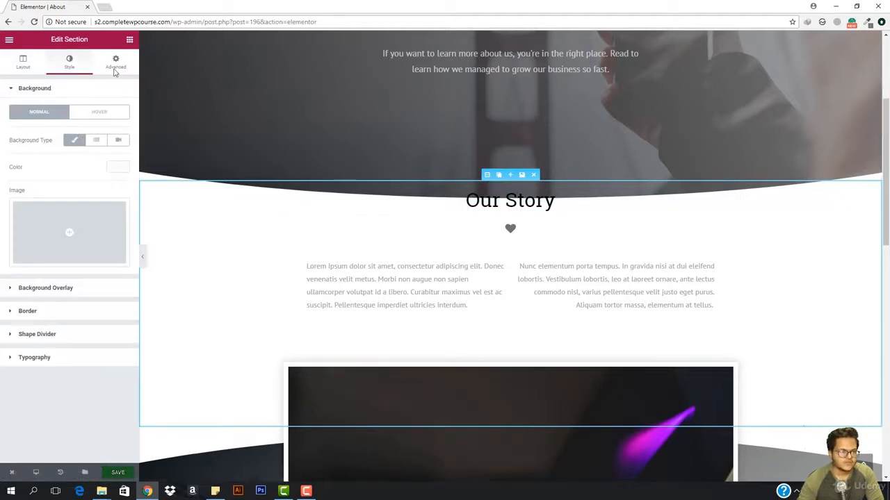
pyautogui.click(117, 66)
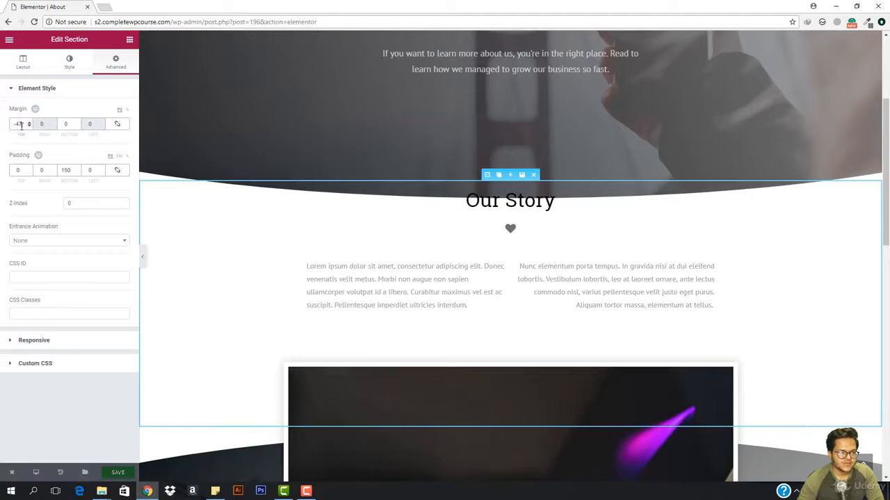
pyautogui.write('0')
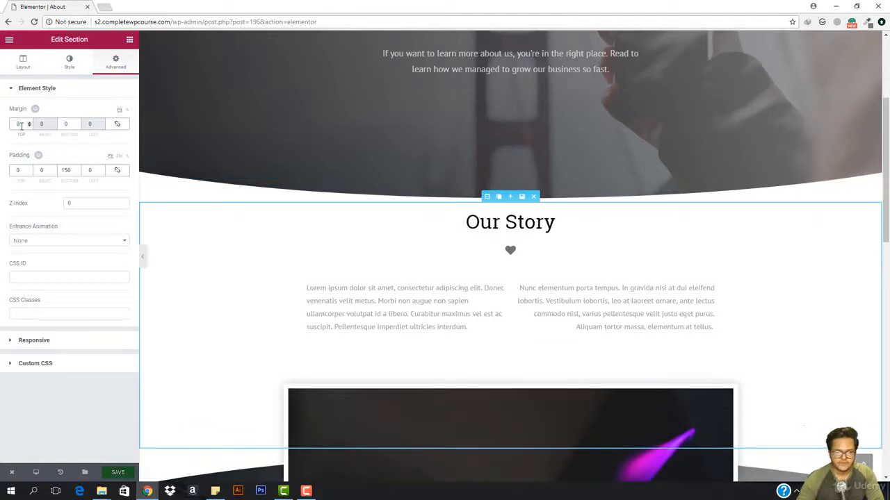
# Step: Check the full About page with the editing panel hidden, restore the panel and save the page
pyautogui.scroll(-4, 276, 331)
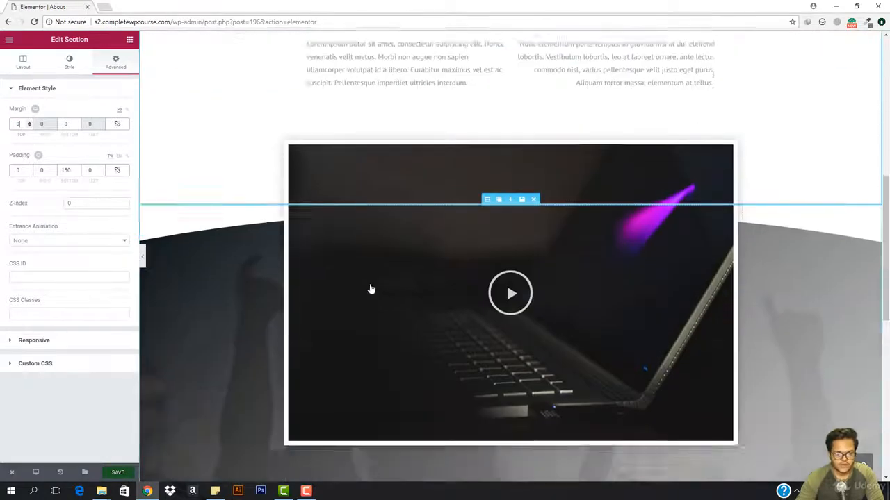
pyautogui.scroll(-6, 454, 291)
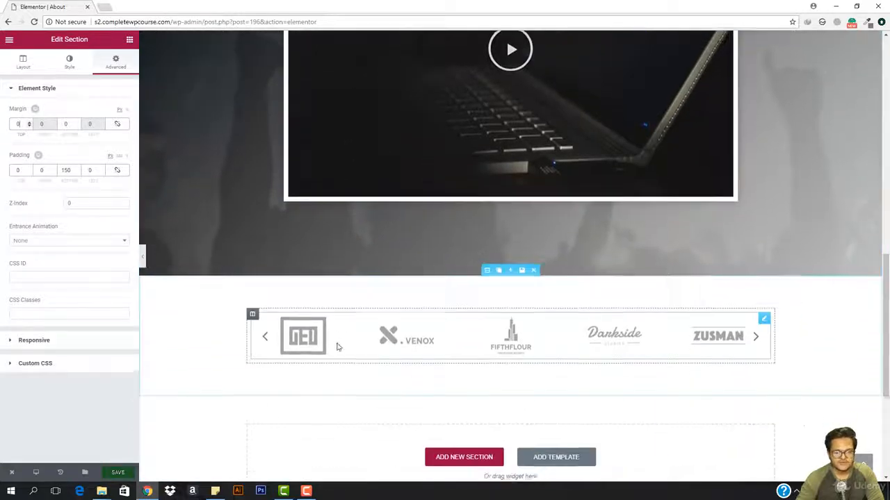
pyautogui.scroll(-2, 296, 279)
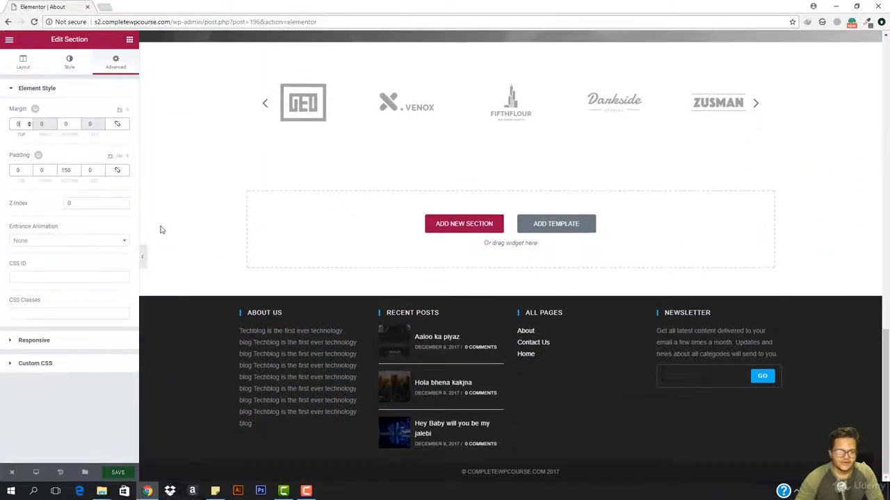
pyautogui.click(141, 256)
pyautogui.scroll(15, 276, 193)
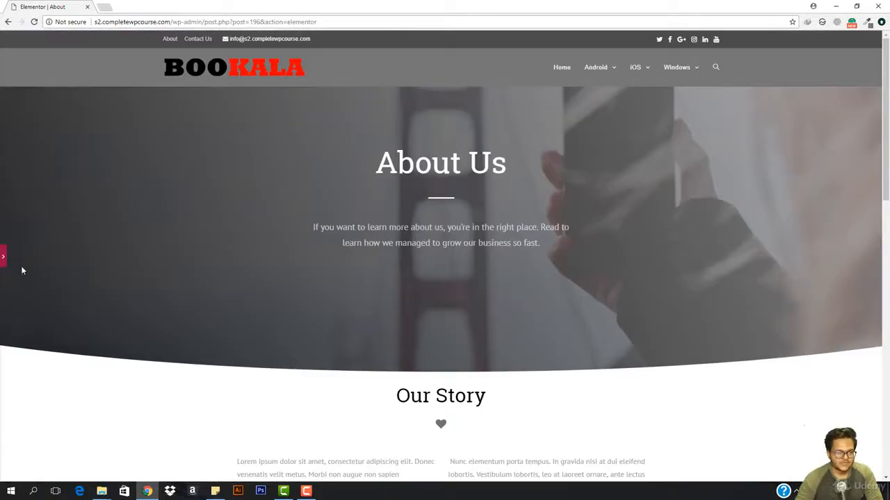
pyautogui.click(2, 257)
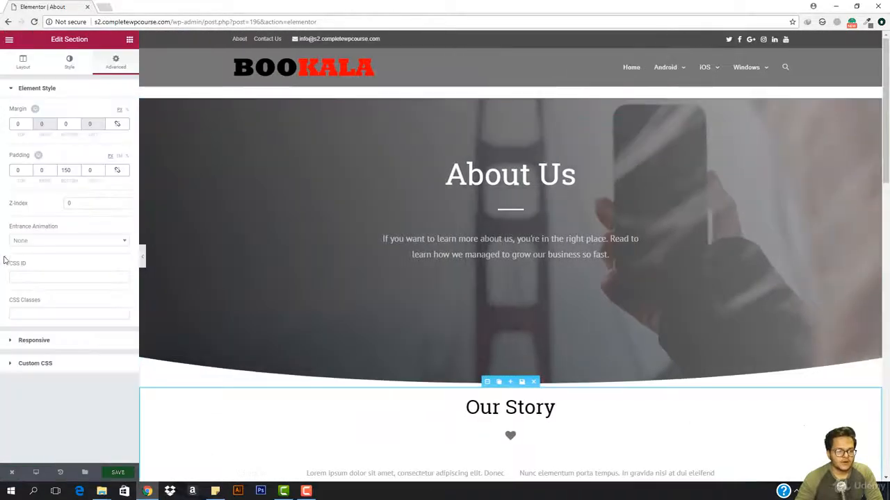
pyautogui.click(117, 473)
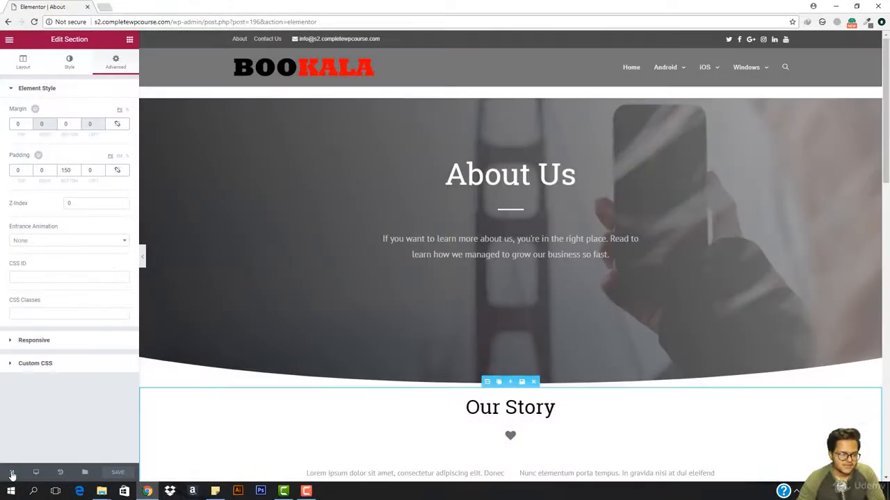
# Step: Leave Elementor for the WordPress dashboard and open the Contact Us page for editing
pyautogui.moveTo(11, 472)
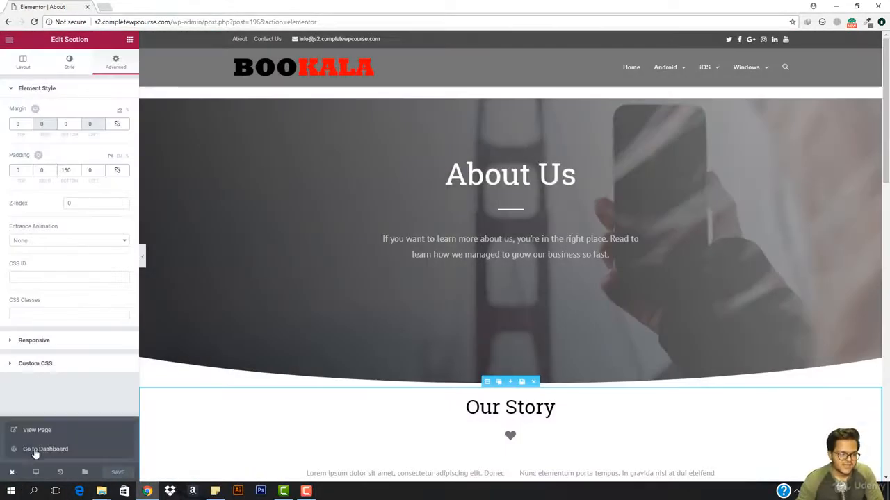
pyautogui.click(36, 450)
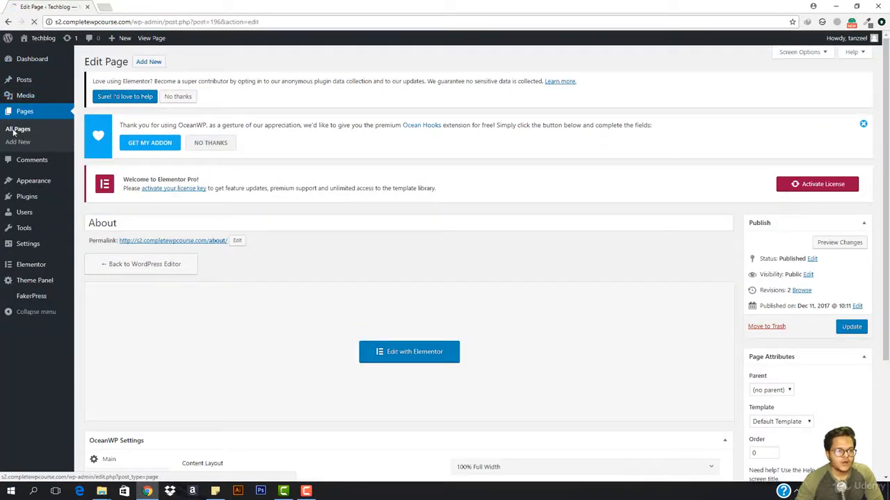
pyautogui.click(15, 130)
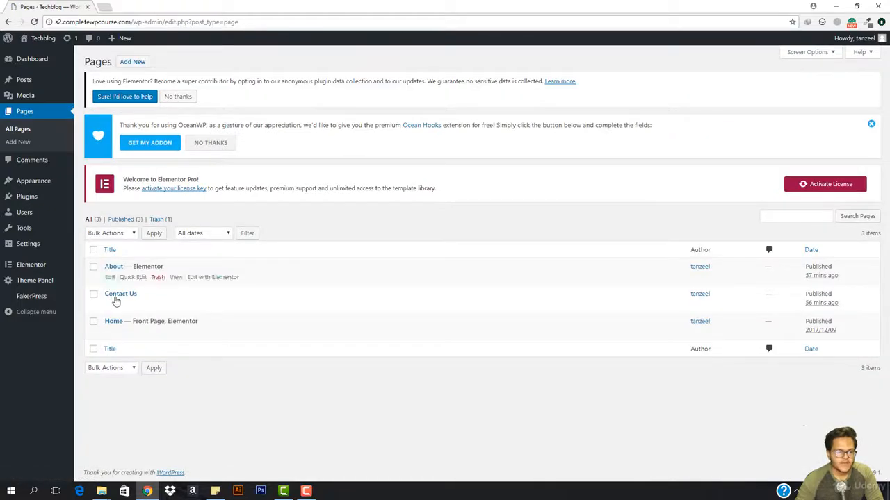
pyautogui.moveTo(112, 304)
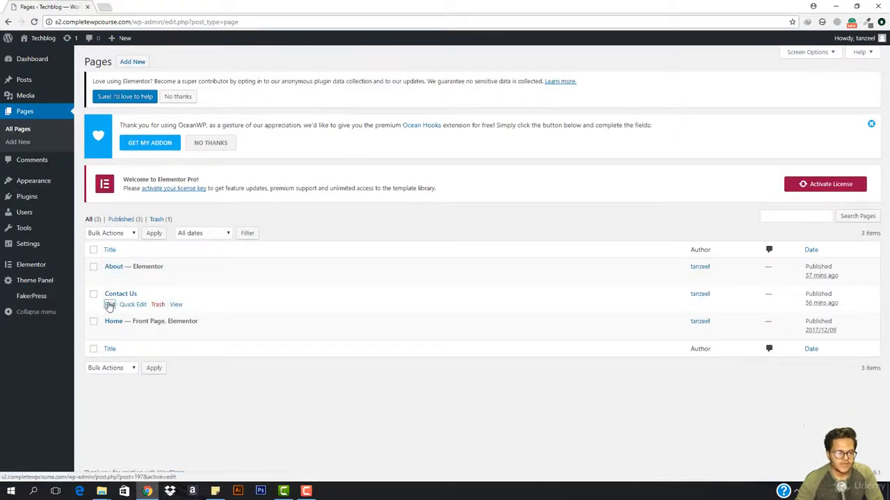
pyautogui.click(110, 306)
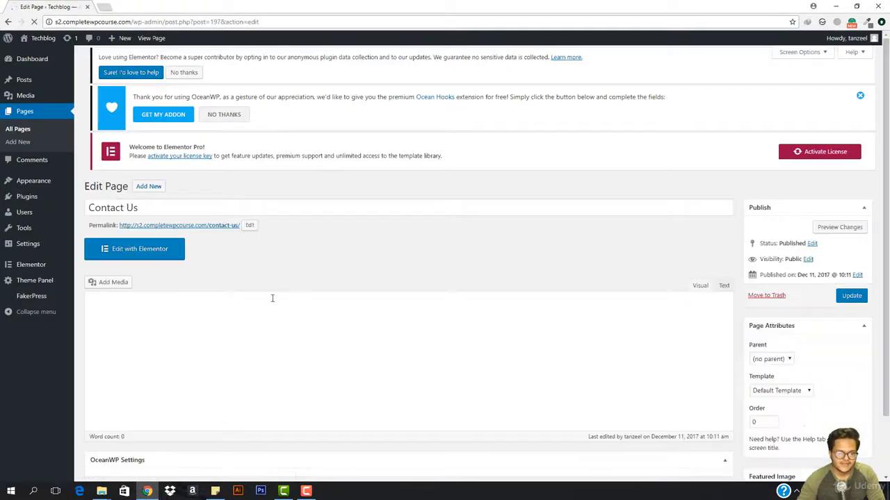
# Step: Set the Contact Us page's content layout to Full Width and disable its margins in the OceanWP settings
pyautogui.scroll(-3, 515, 345)
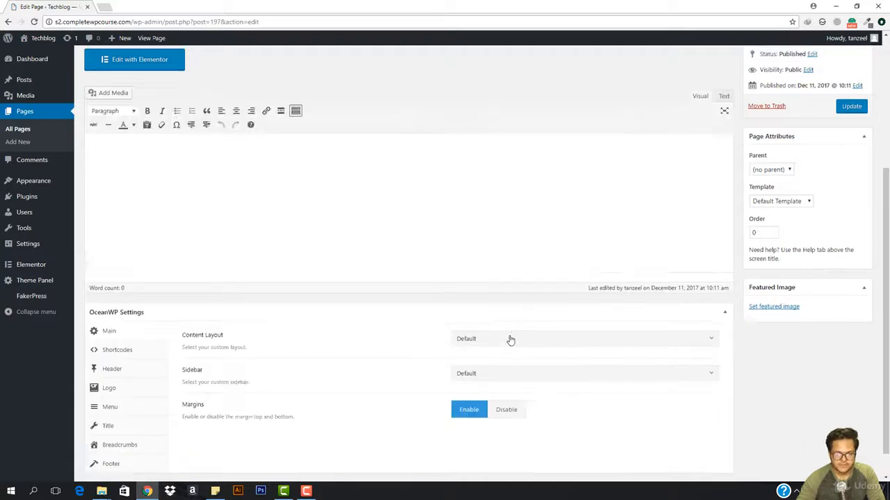
pyautogui.click(506, 338)
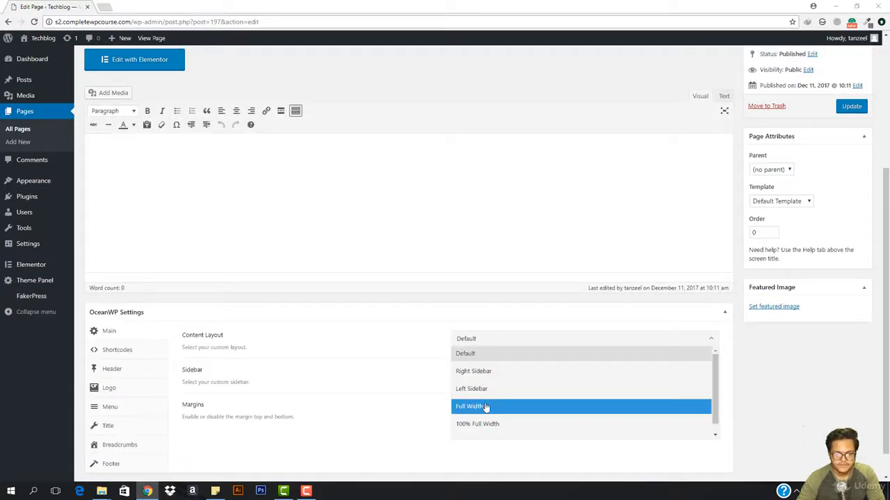
pyautogui.click(485, 409)
pyautogui.click(538, 378)
pyautogui.click(538, 377)
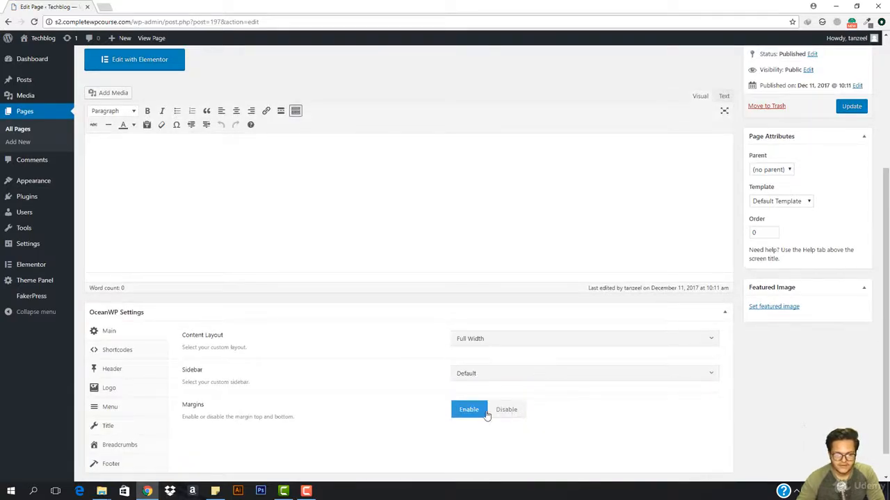
pyautogui.click(506, 411)
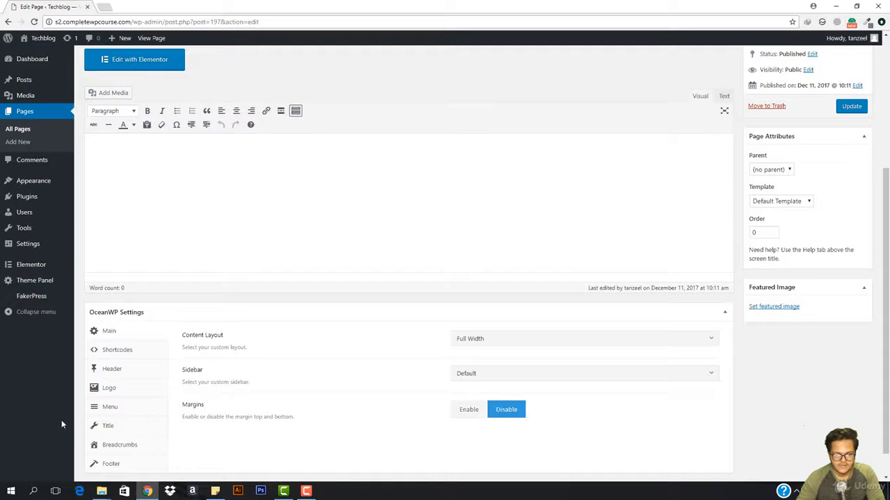
# Step: Disable the page title display for Contact Us and update the page
pyautogui.click(111, 427)
pyautogui.click(548, 340)
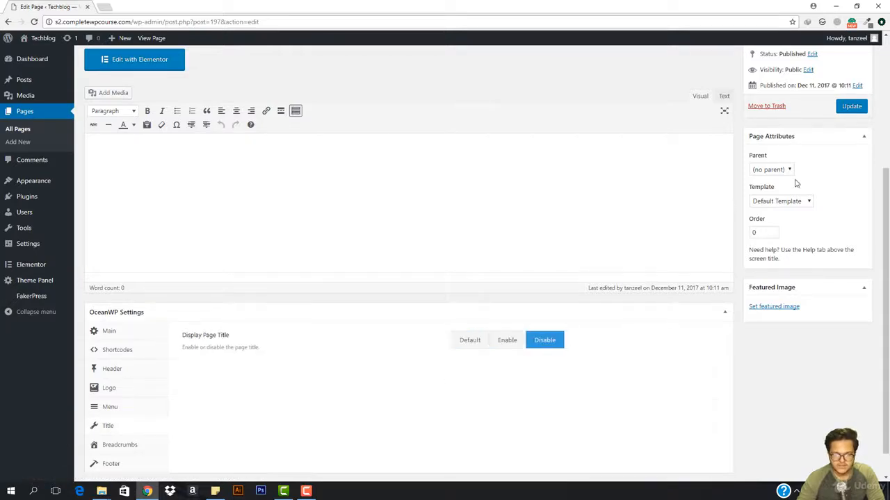
pyautogui.click(852, 107)
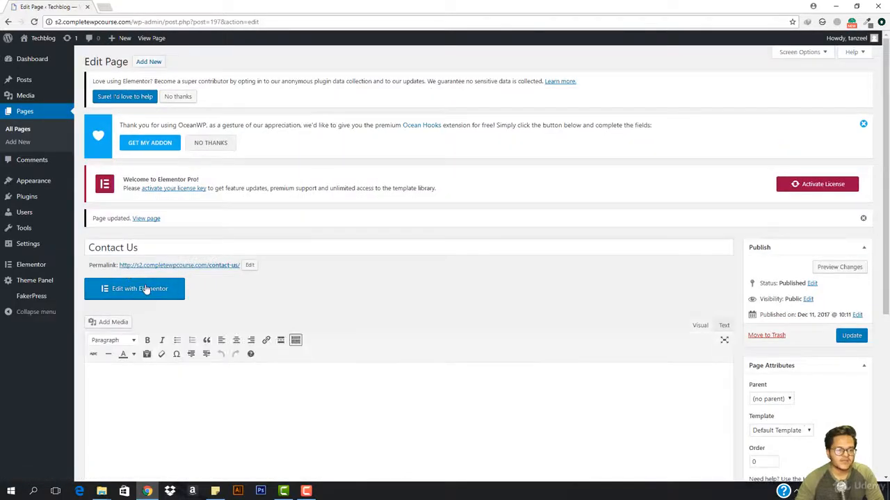
# Step: Open the Contact Us page in Elementor and bring up the predesigned template library
pyautogui.click(144, 289)
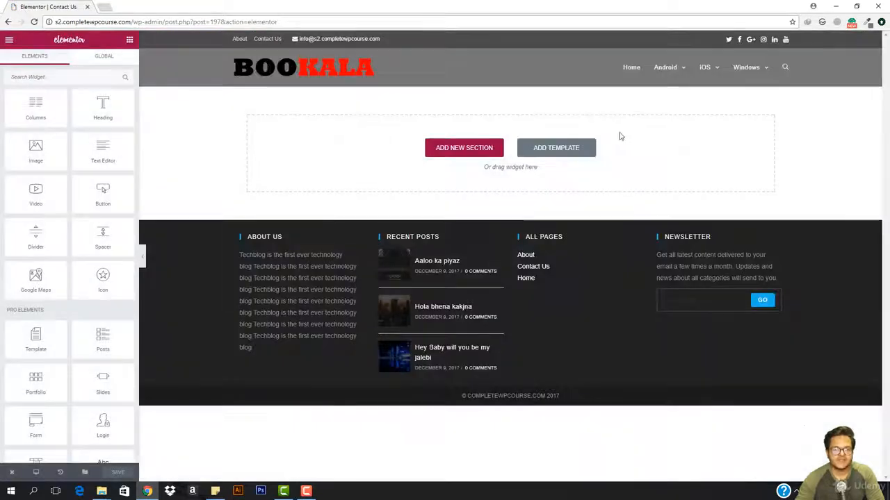
pyautogui.click(548, 154)
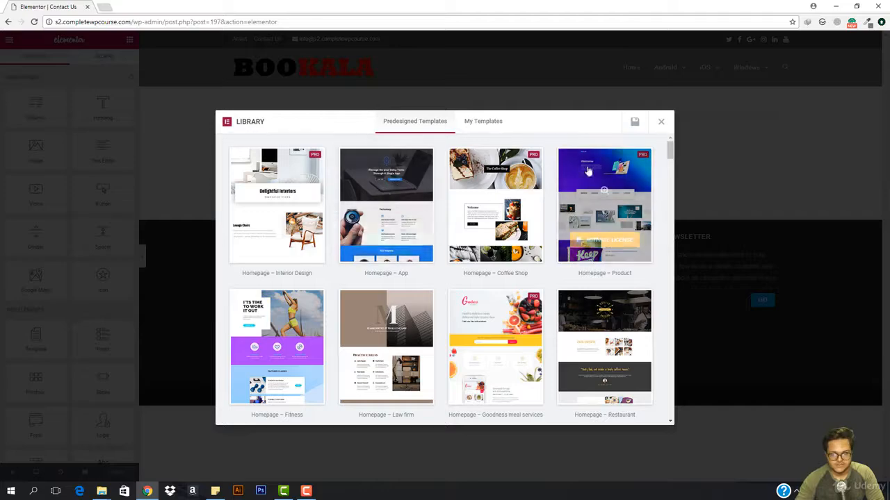
# Step: Find the Contact – Corporate template among the predesigned templates and insert it into the Contact Us page
pyautogui.scroll(-10, 581, 217)
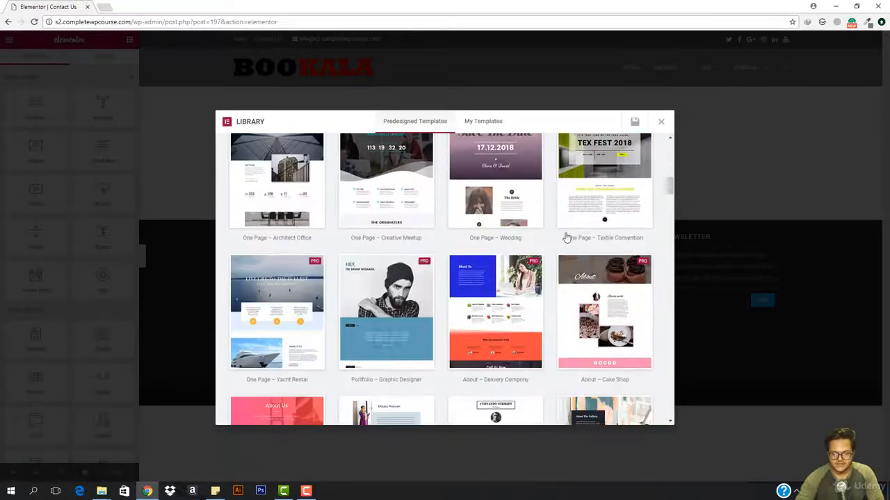
pyautogui.scroll(-8, 607, 176)
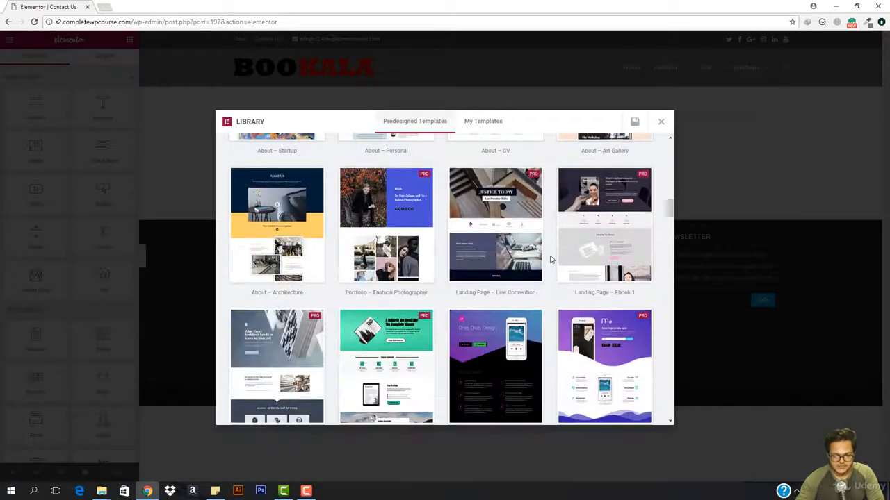
pyautogui.scroll(-6, 399, 268)
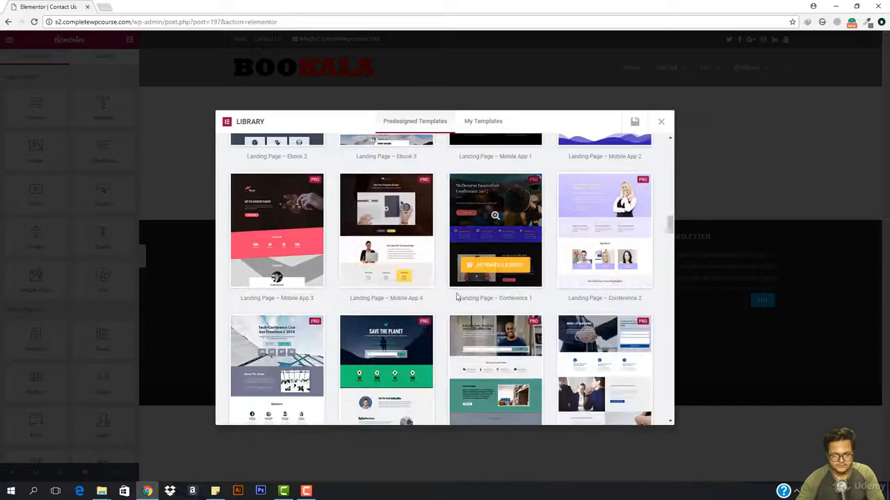
pyautogui.scroll(-5, 389, 306)
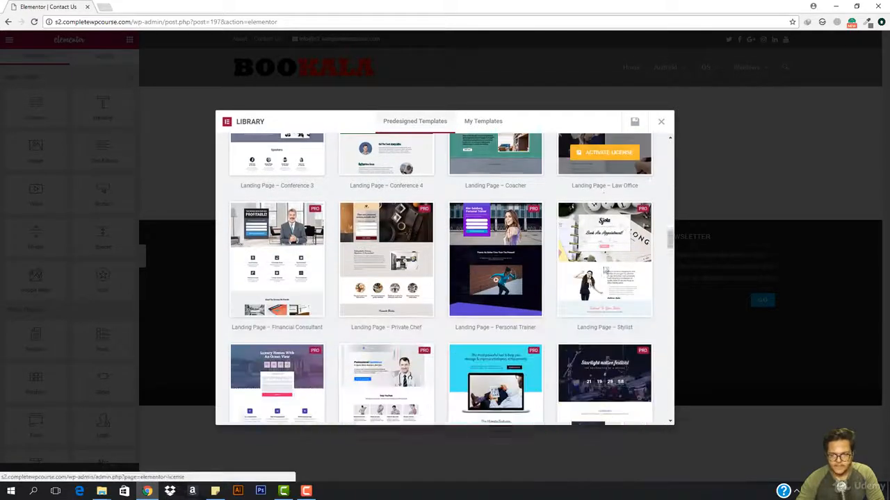
pyautogui.scroll(-3, 446, 304)
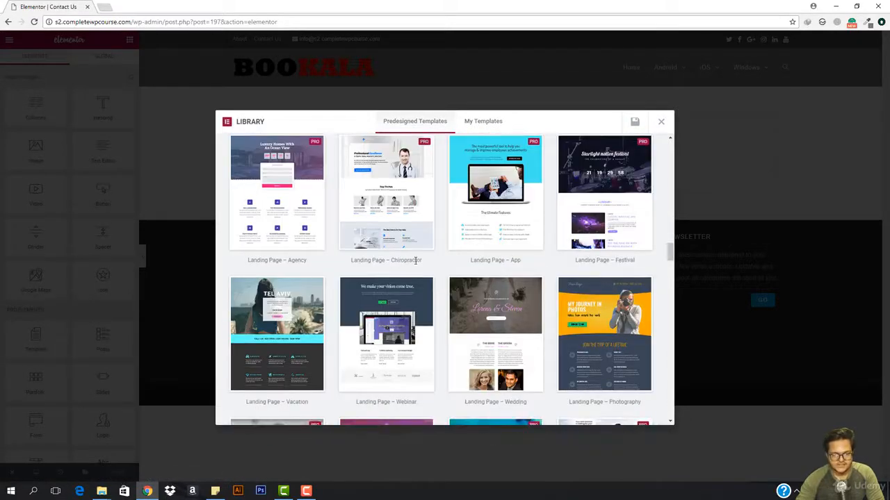
pyautogui.scroll(-8, 528, 299)
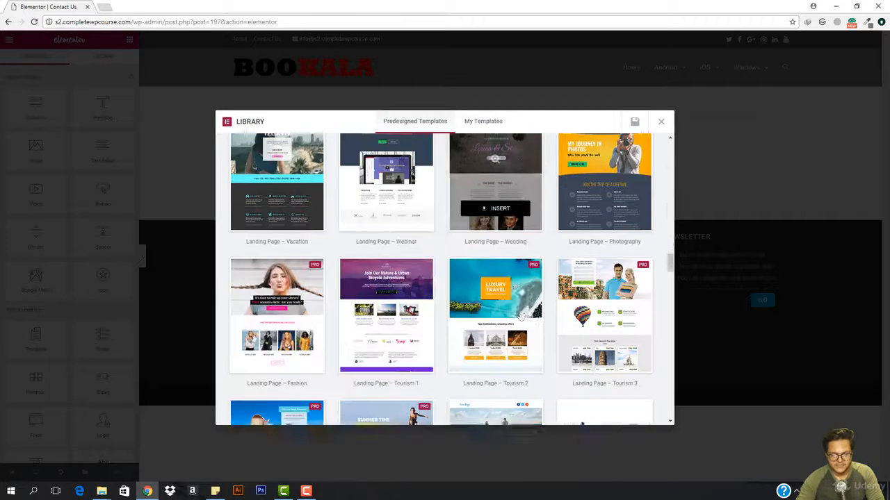
pyautogui.scroll(-5, 481, 339)
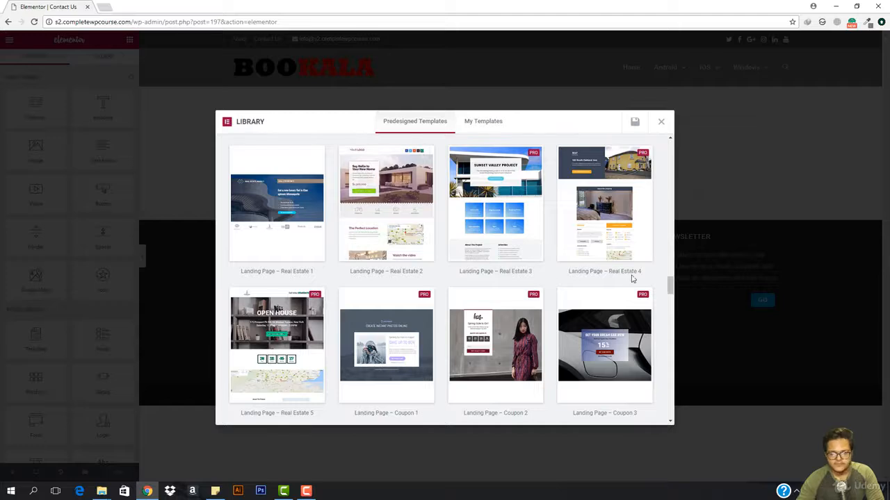
pyautogui.scroll(-3, 611, 278)
pyautogui.scroll(-1, 276, 287)
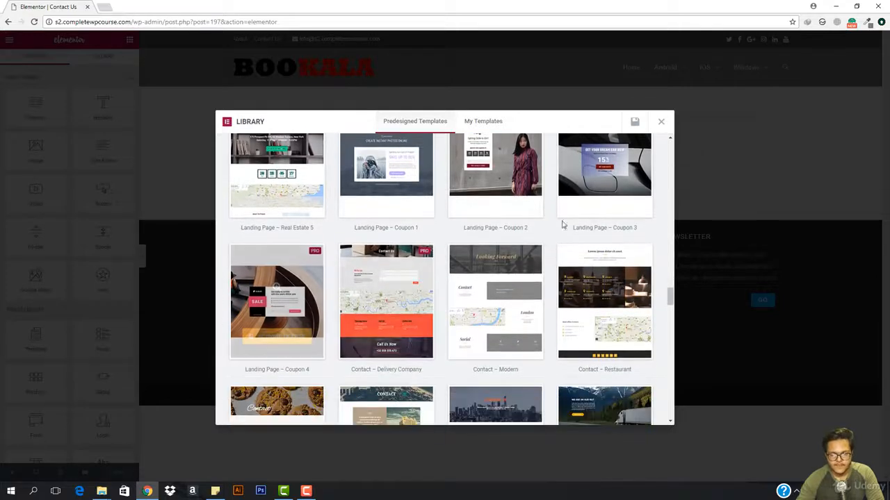
pyautogui.scroll(-2, 621, 245)
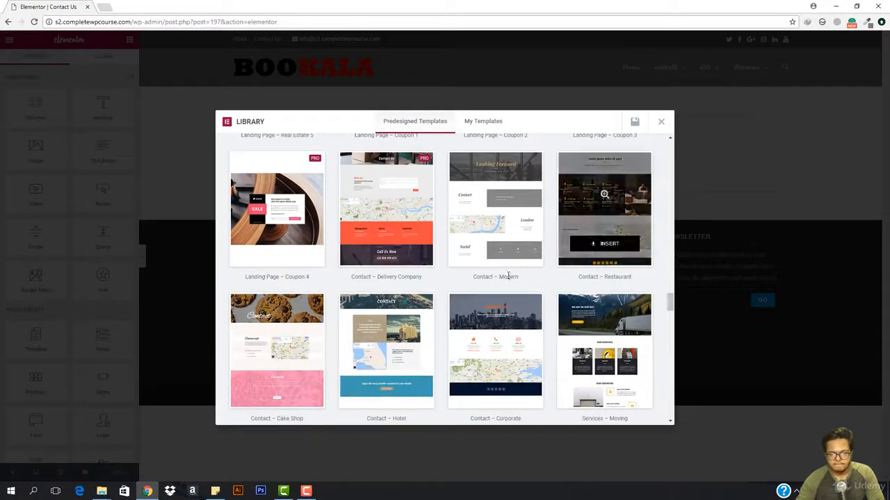
pyautogui.moveTo(492, 230)
pyautogui.scroll(1, 486, 250)
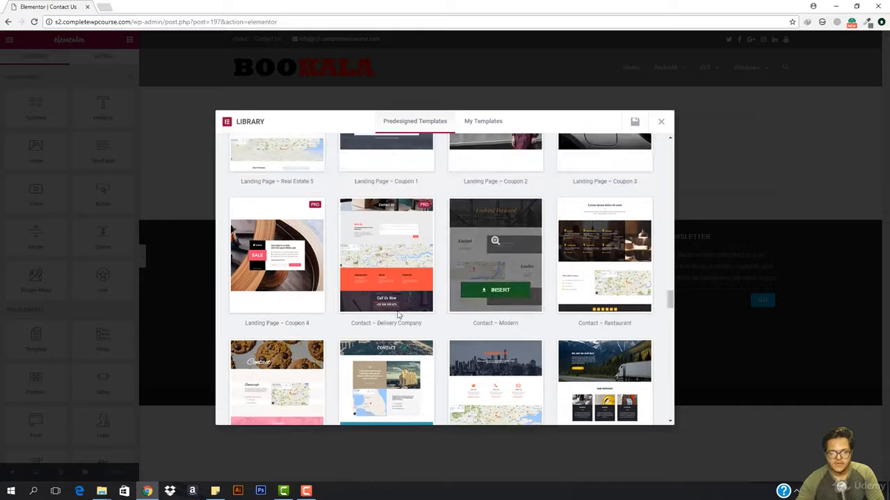
pyautogui.moveTo(273, 284)
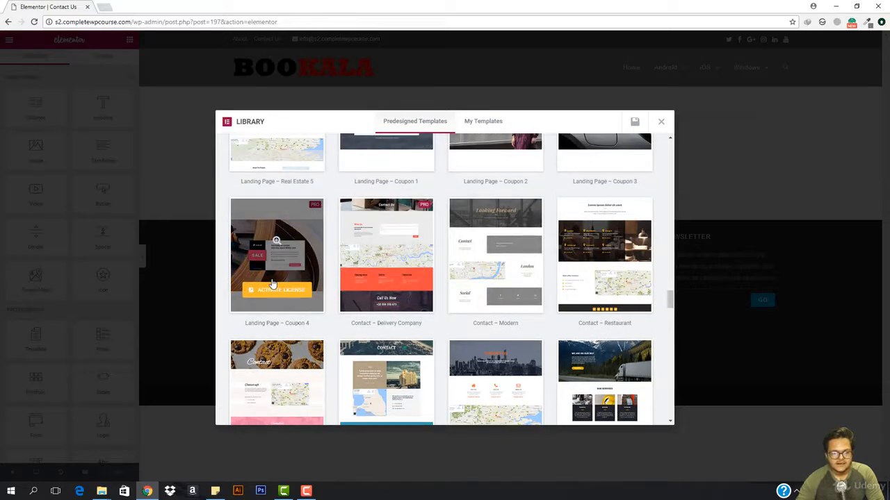
pyautogui.moveTo(629, 251)
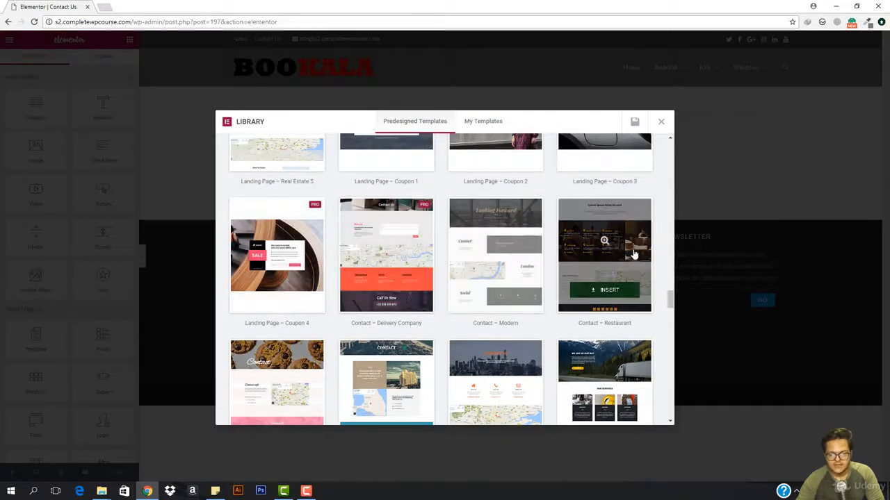
pyautogui.scroll(-2, 634, 255)
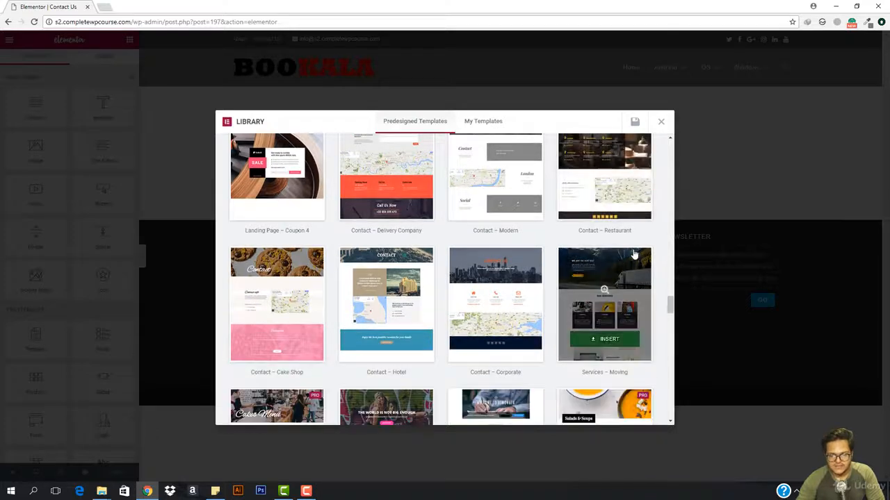
pyautogui.moveTo(492, 297)
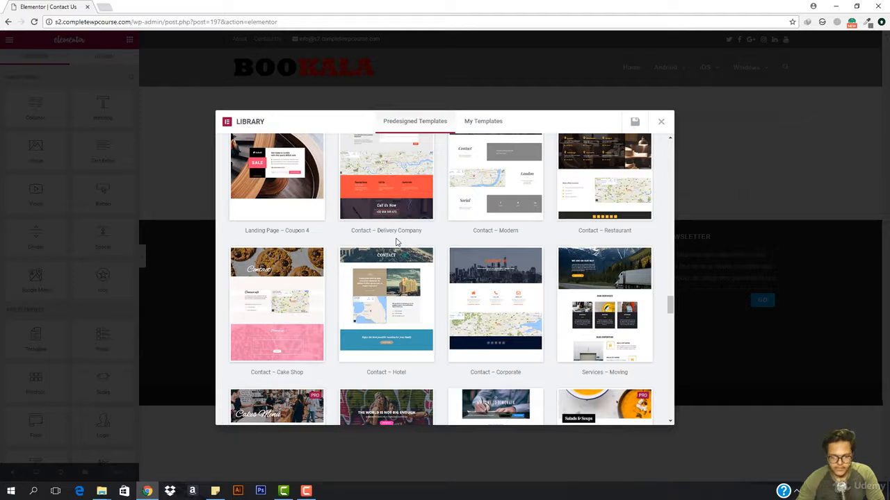
pyautogui.scroll(-3, 397, 242)
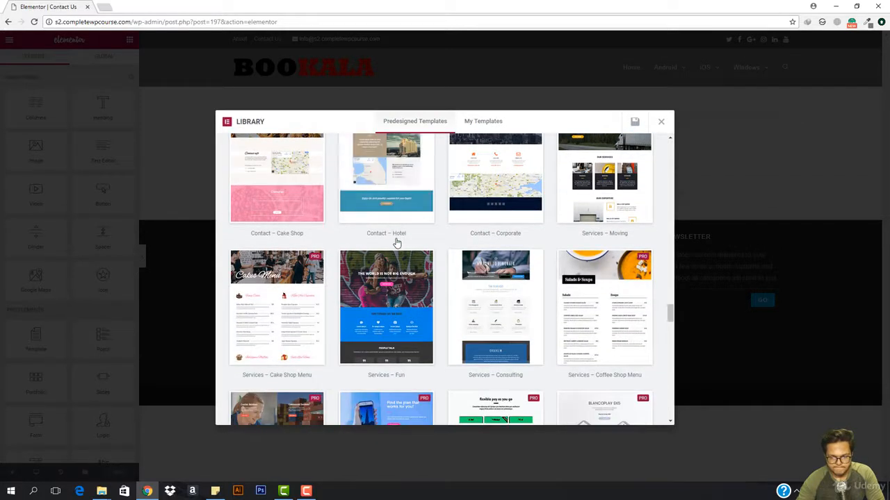
pyautogui.scroll(2, 397, 241)
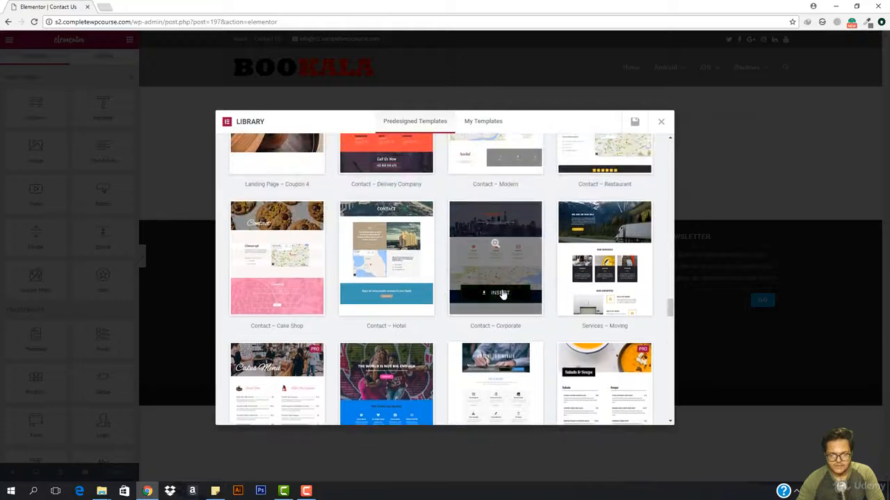
pyautogui.click(501, 292)
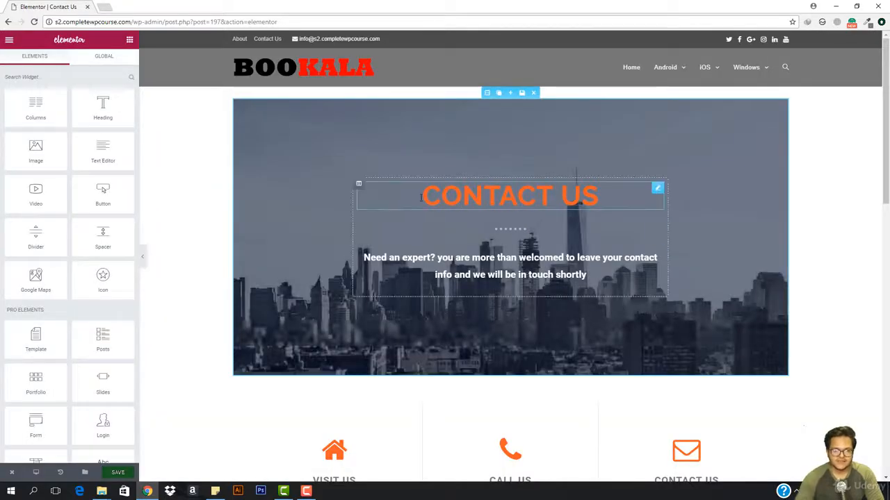
# Step: Turn on Stretch Section for the hero section containing the Contact Us heading
pyautogui.scroll(-5, 396, 211)
pyautogui.scroll(5, 396, 210)
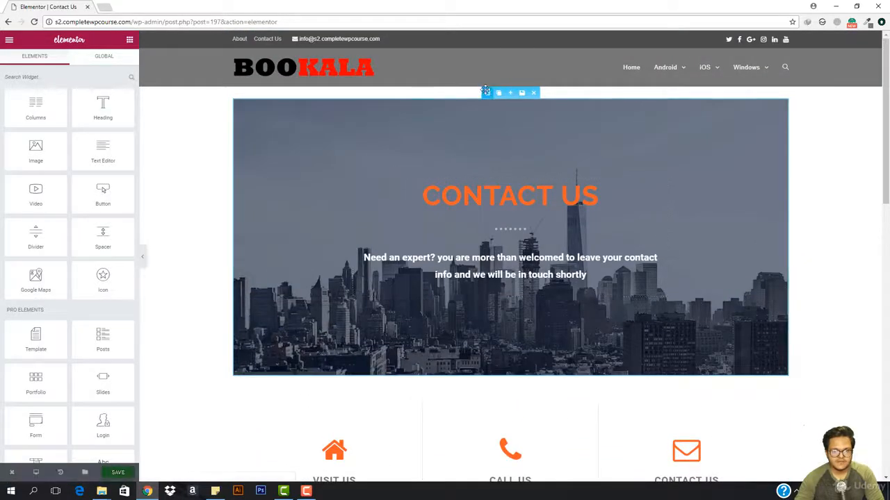
pyautogui.scroll(-2, 301, 254)
pyautogui.scroll(-8, 300, 257)
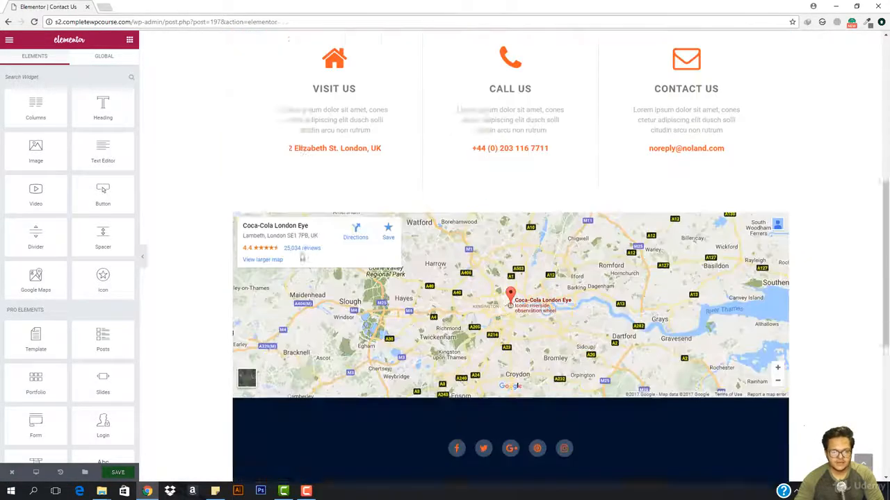
pyautogui.scroll(2, 301, 257)
pyautogui.scroll(8, 300, 257)
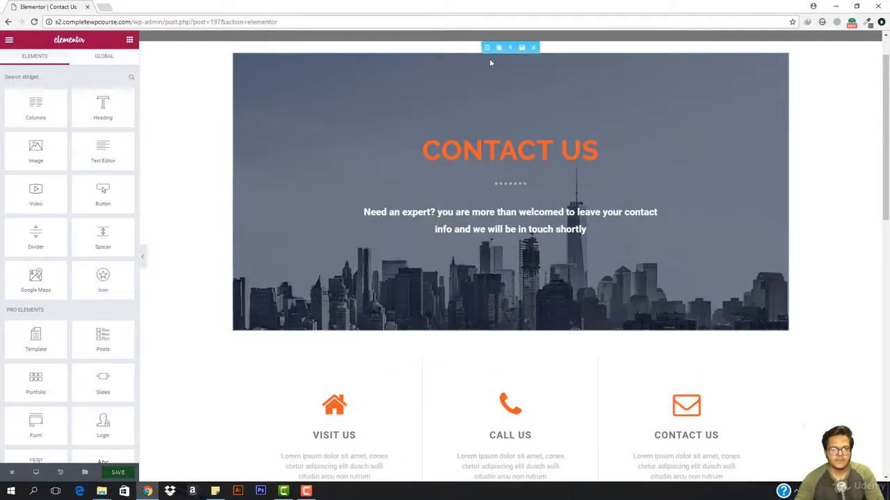
pyautogui.click(487, 46)
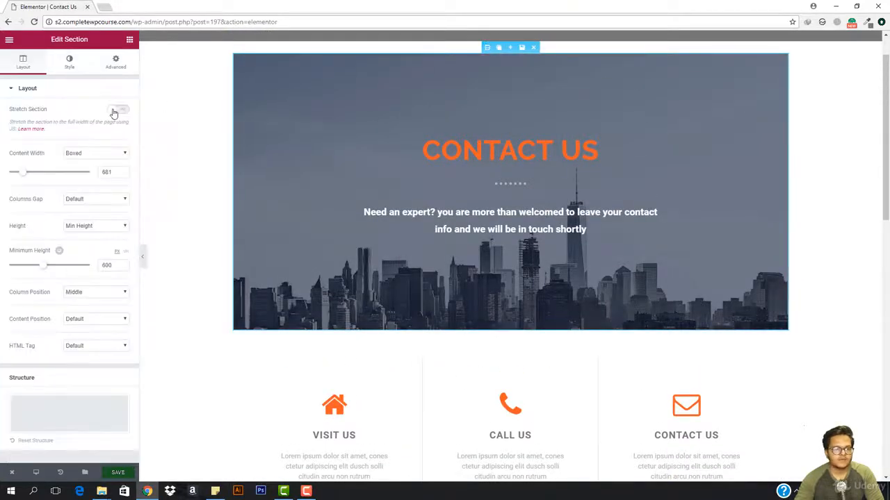
pyautogui.click(118, 110)
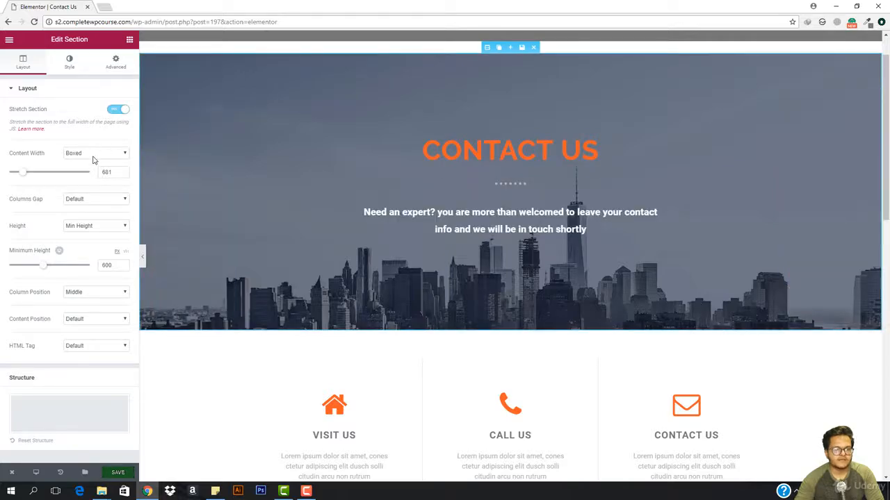
# Step: Stretch the dark blue social icons section below the map to the full width of the page
pyautogui.scroll(-5, 488, 101)
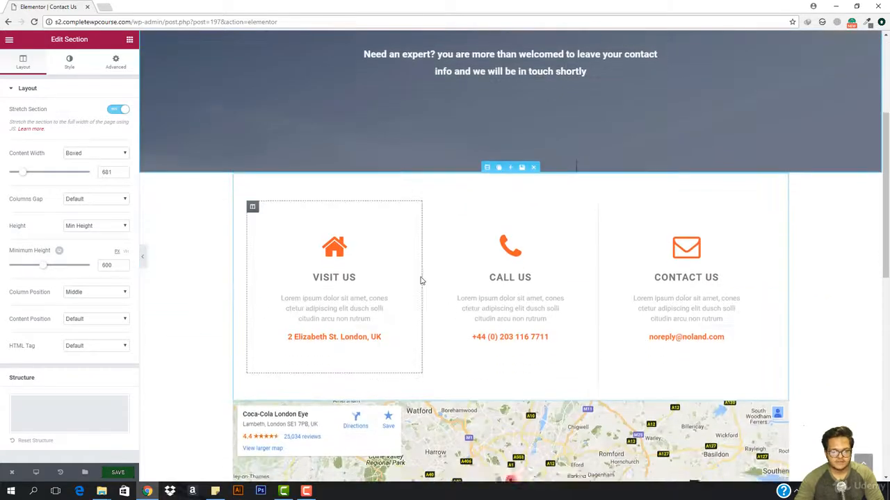
pyautogui.scroll(5, 456, 207)
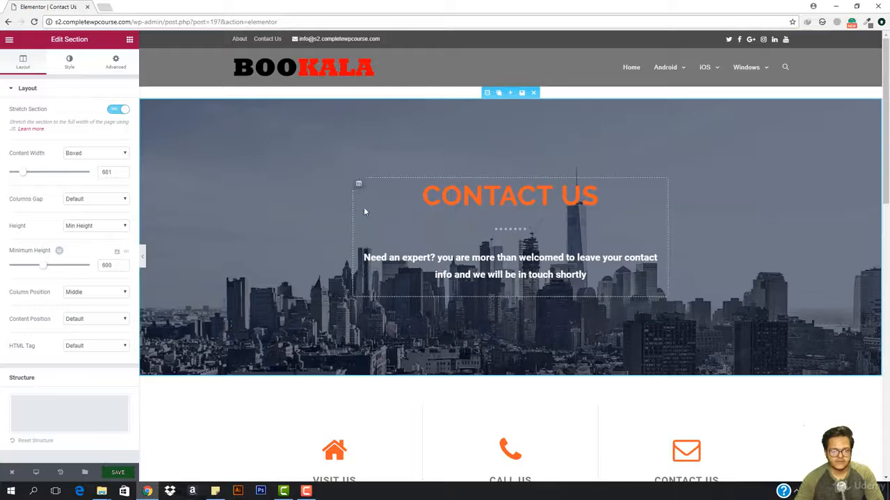
pyautogui.scroll(-3, 364, 207)
pyautogui.scroll(-7, 364, 211)
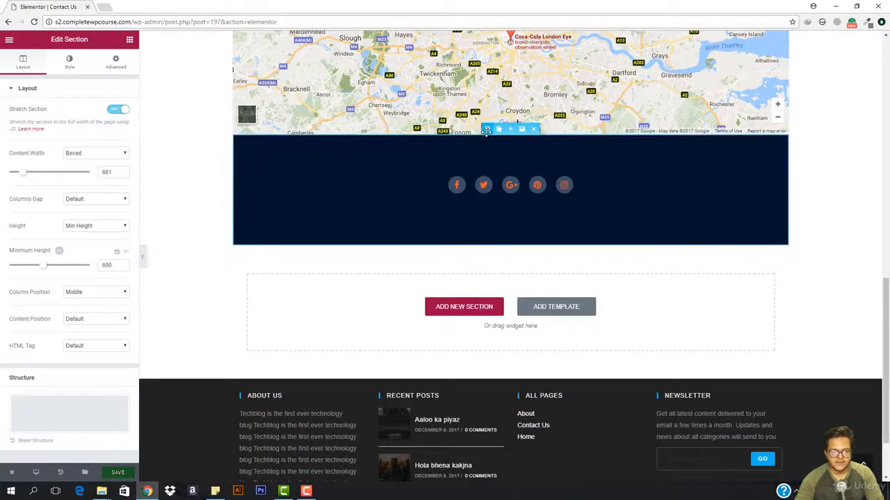
pyautogui.click(486, 130)
pyautogui.click(115, 112)
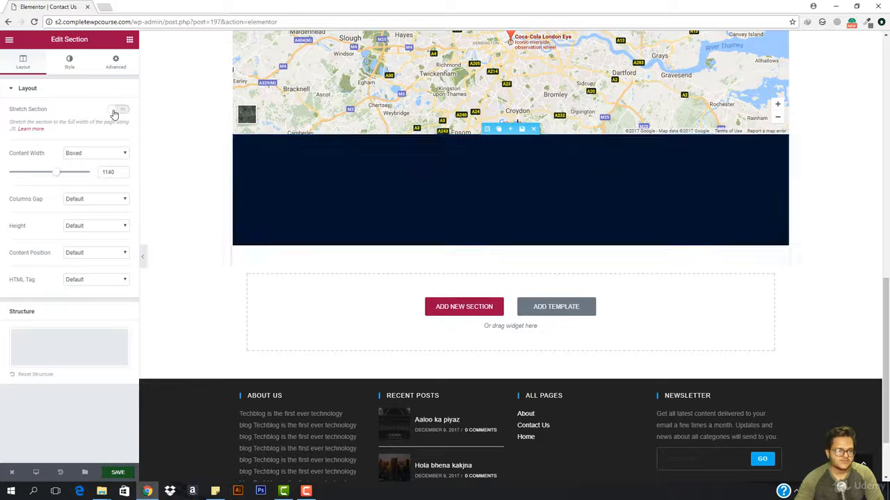
# Step: Hide the editing panel and review the page layout from the social icons section up to the header
pyautogui.scroll(-2, 239, 276)
pyautogui.scroll(3, 240, 276)
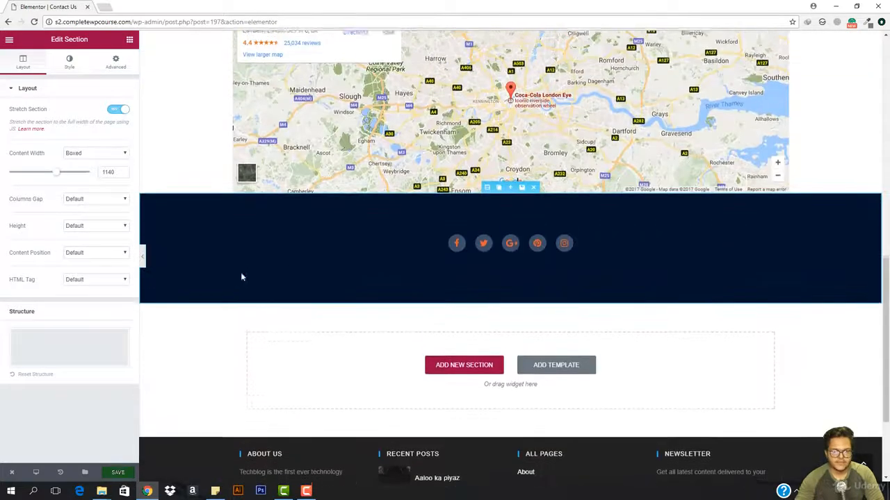
pyautogui.scroll(2, 487, 278)
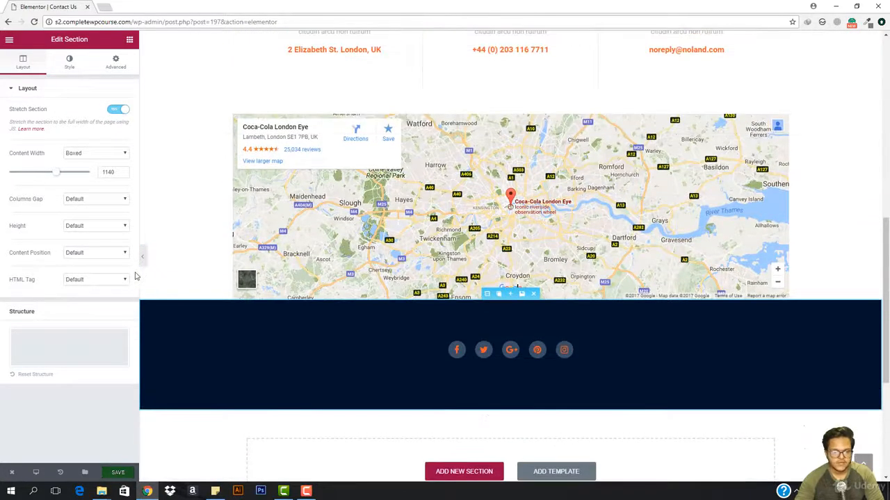
pyautogui.click(144, 258)
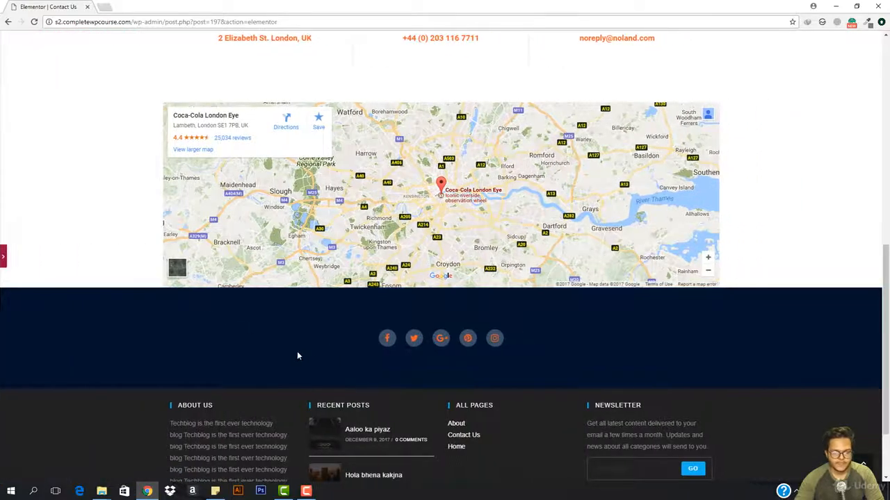
pyautogui.scroll(5, 297, 353)
pyautogui.scroll(4, 297, 355)
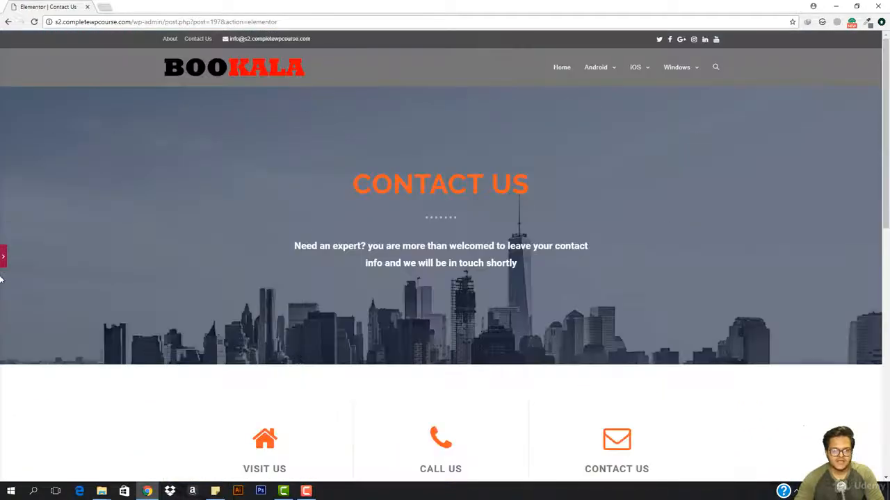
# Step: Change the hero section's background overlay color to black (#000000)
pyautogui.click(420, 92)
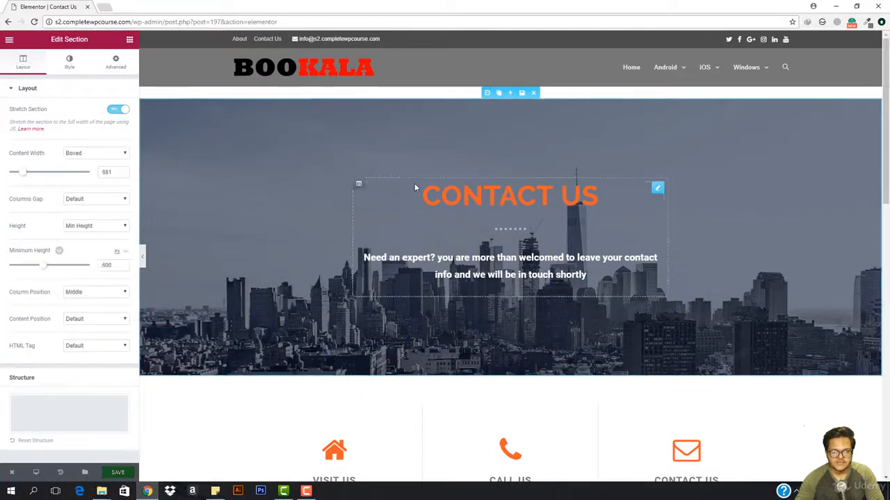
pyautogui.click(70, 64)
pyautogui.scroll(-1, 80, 402)
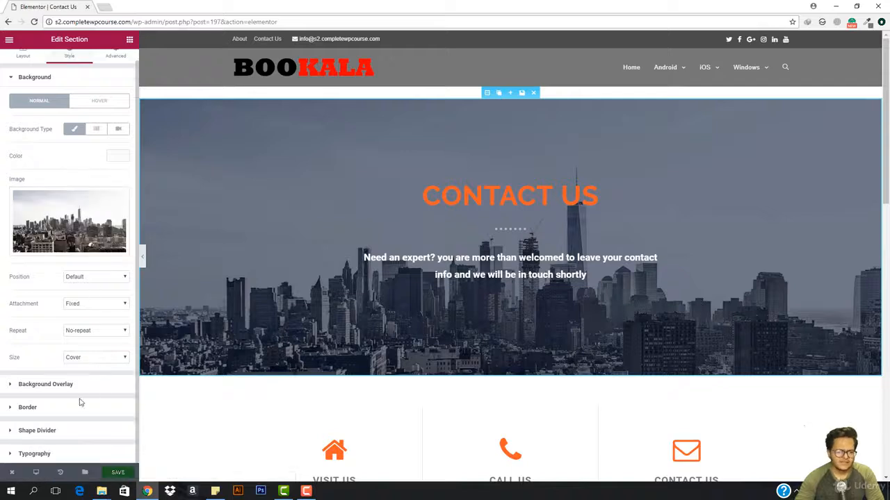
pyautogui.click(59, 390)
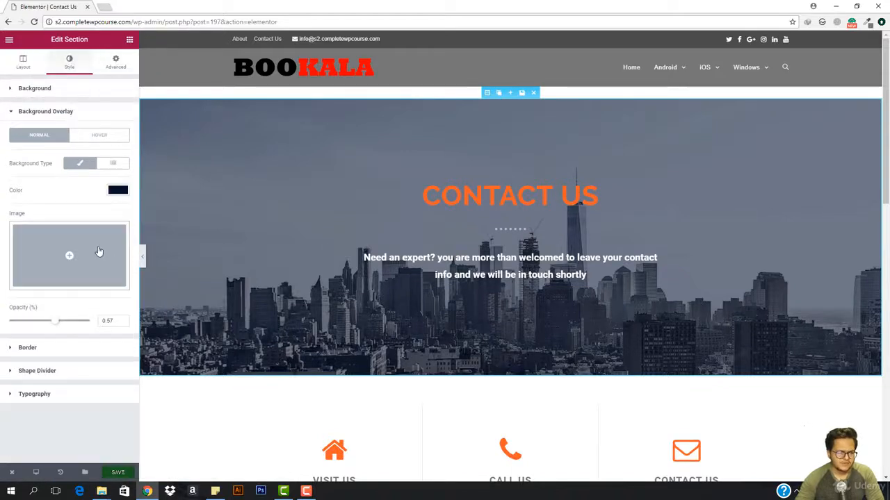
pyautogui.click(120, 190)
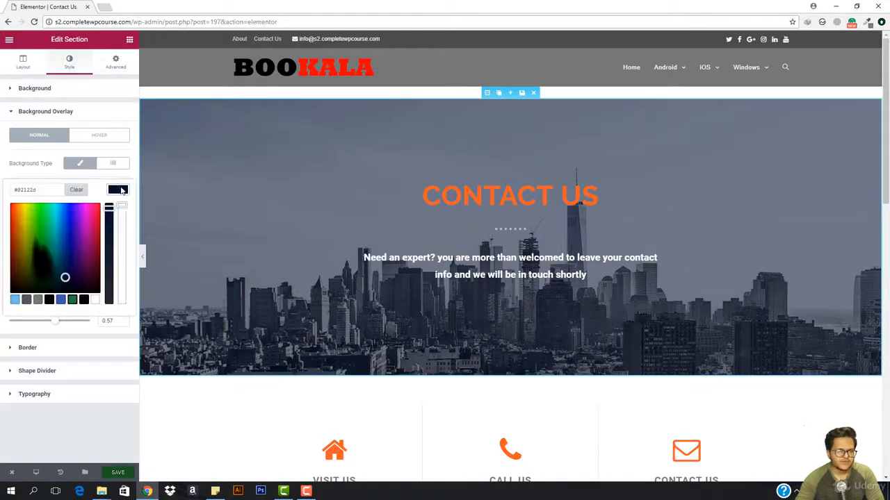
pyautogui.click(84, 300)
pyautogui.scroll(-1, 363, 166)
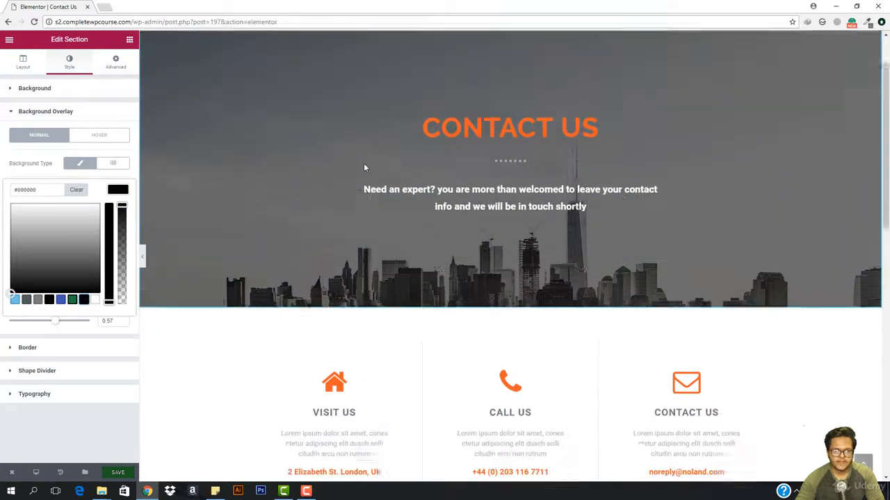
# Step: Set the hero section's background overlay to dark gray (#3f3f3f) with an opacity of 0.78
pyautogui.scroll(1, 364, 165)
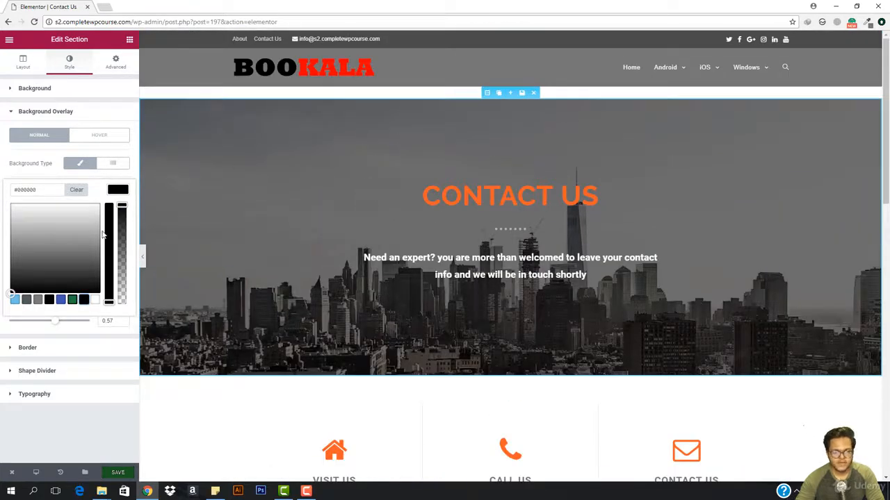
pyautogui.moveTo(59, 287); pyautogui.dragTo(25, 272)
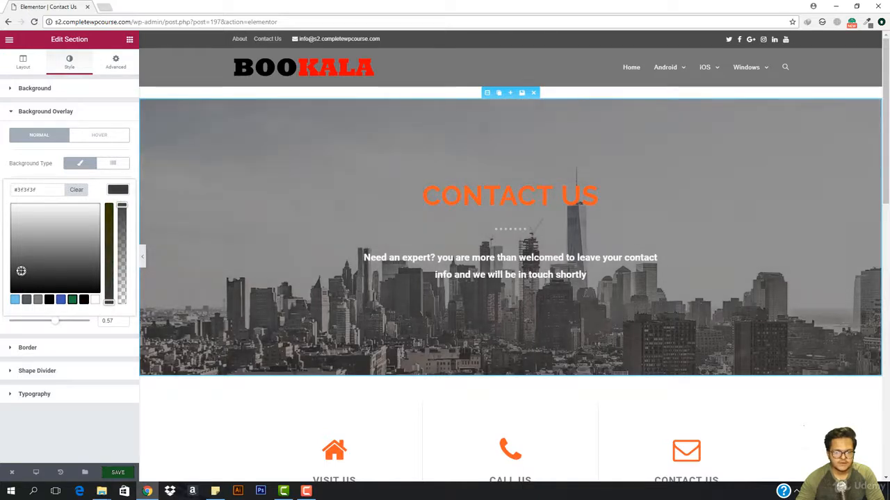
pyautogui.moveTo(67, 327); pyautogui.dragTo(77, 328)
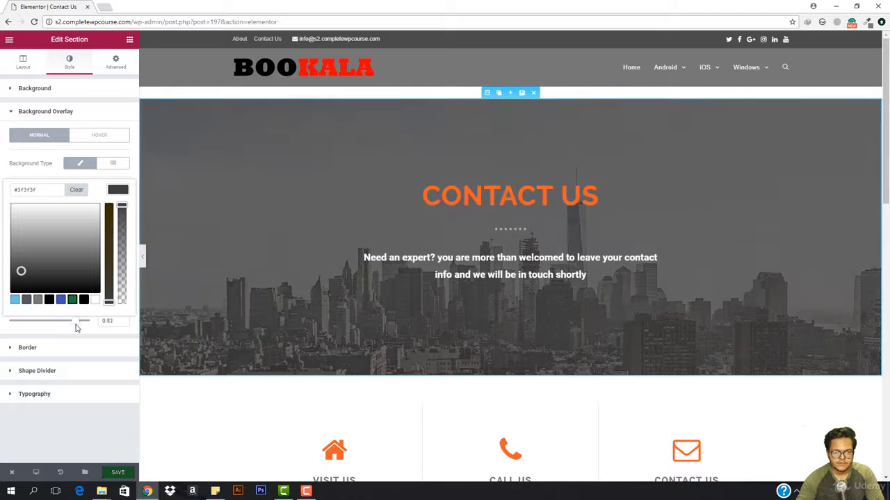
# Step: Try black (#000000) as the text color of the hero's Contact Us heading
pyautogui.click(493, 185)
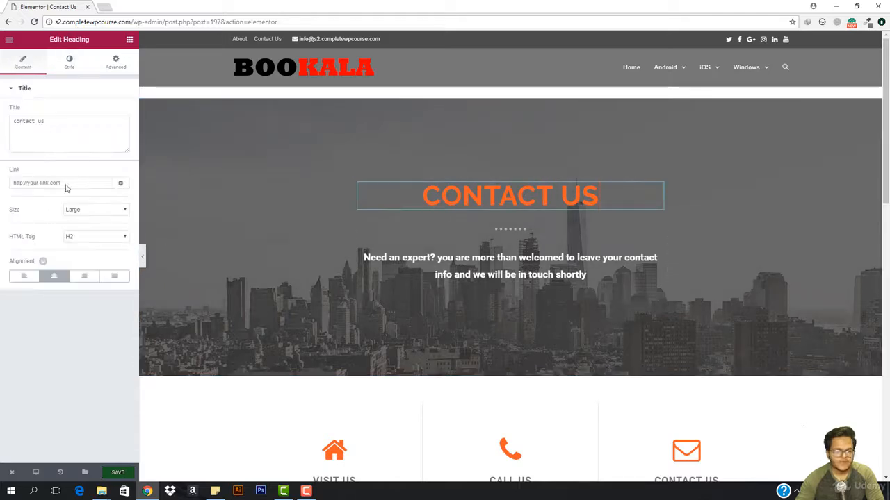
pyautogui.click(69, 66)
pyautogui.click(118, 111)
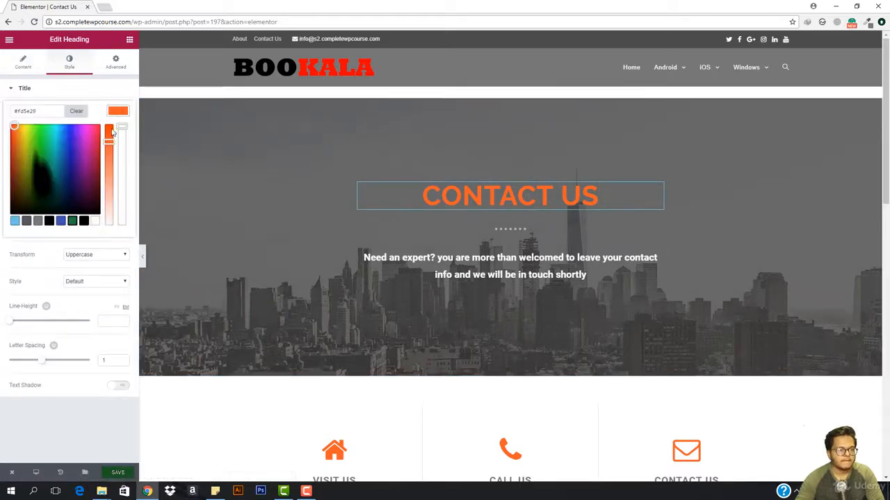
pyautogui.click(83, 222)
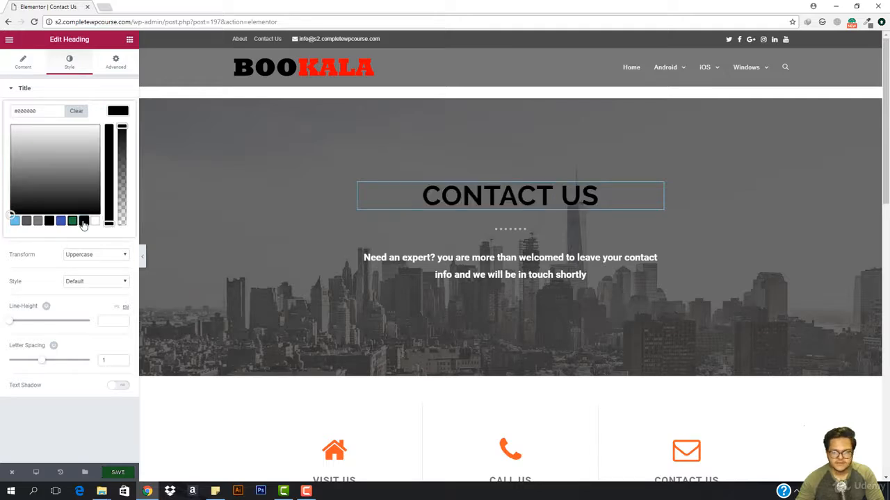
pyautogui.click(516, 230)
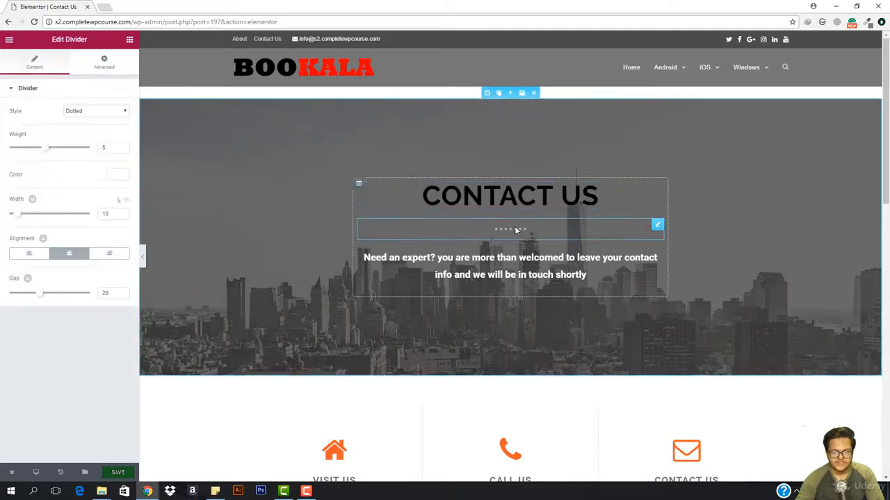
# Step: Set the text color of the hero's Contact Us heading to white (#ffffff)
pyautogui.click(596, 197)
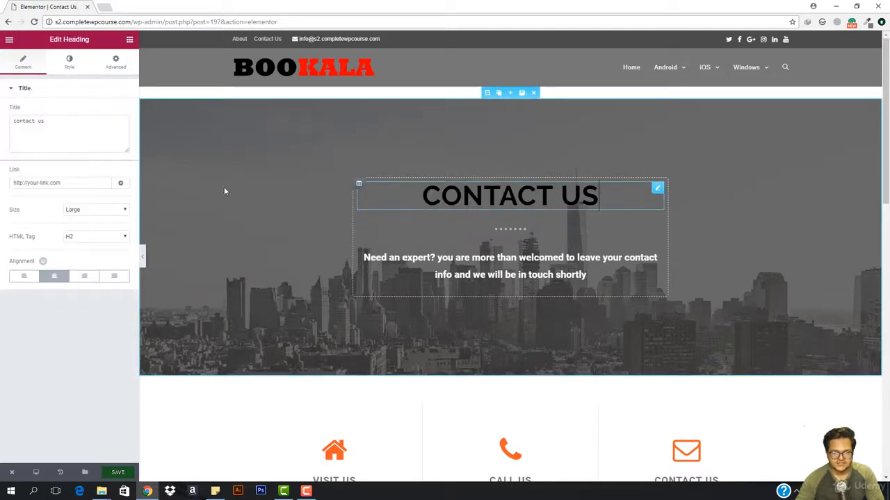
pyautogui.click(74, 67)
pyautogui.click(117, 113)
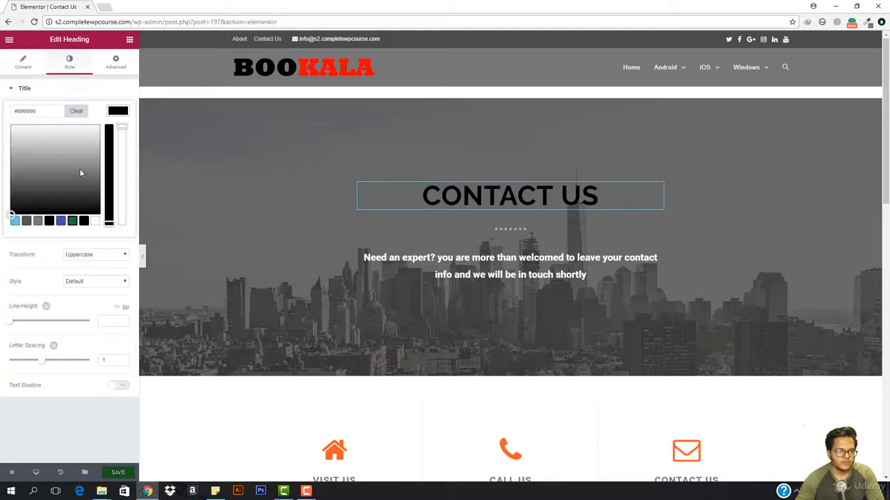
pyautogui.click(62, 154)
pyautogui.moveTo(76, 139); pyautogui.dragTo(93, 132)
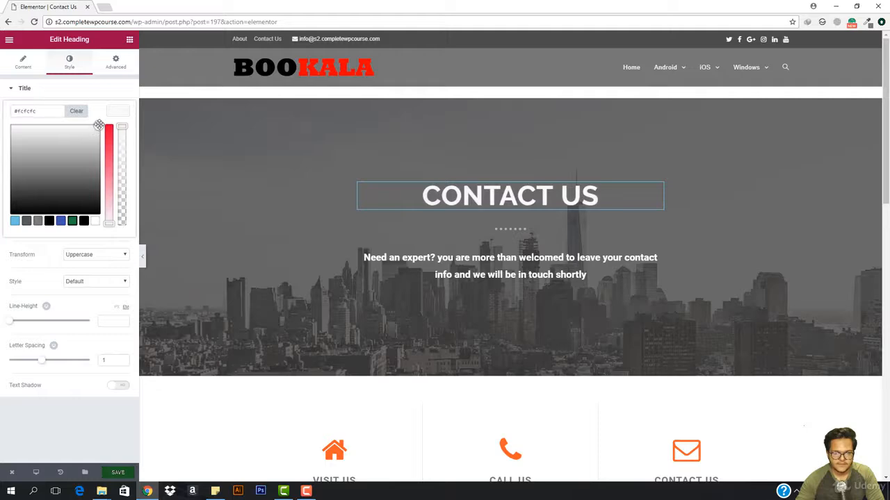
# Step: Change the primary color of the Visit Us home icon to black (#000000)
pyautogui.scroll(-5, 371, 332)
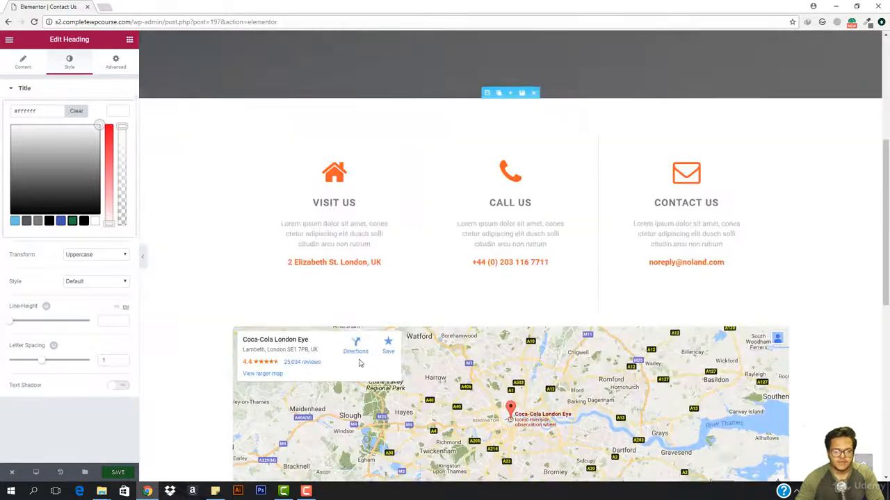
pyautogui.click(338, 201)
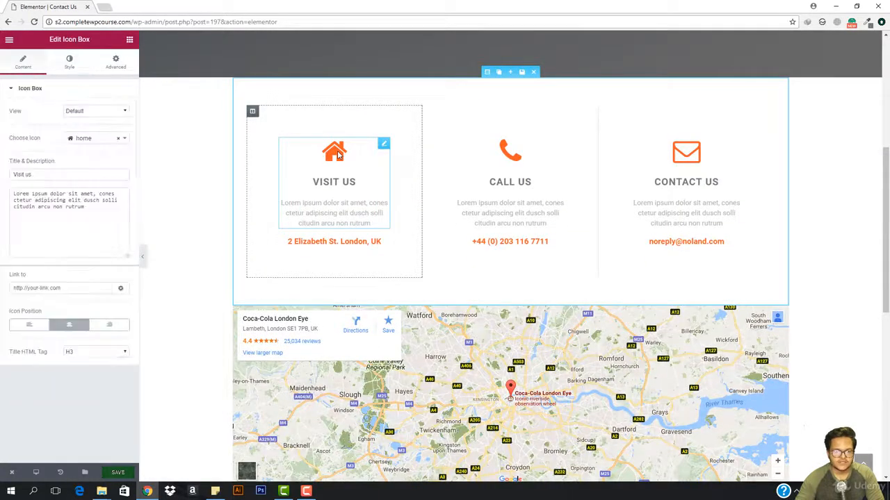
pyautogui.click(69, 61)
pyautogui.click(117, 112)
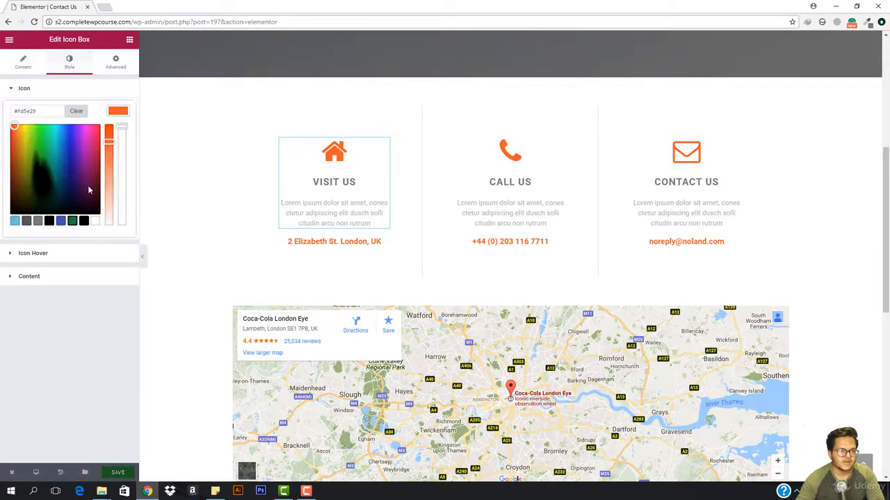
pyautogui.click(83, 221)
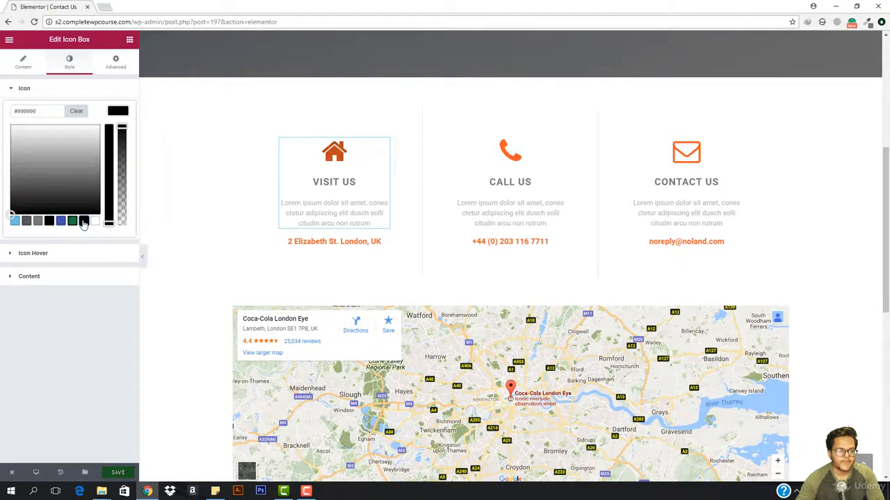
# Step: Change the primary color of the Call Us phone icon to black (#000000)
pyautogui.click(512, 174)
pyautogui.click(70, 67)
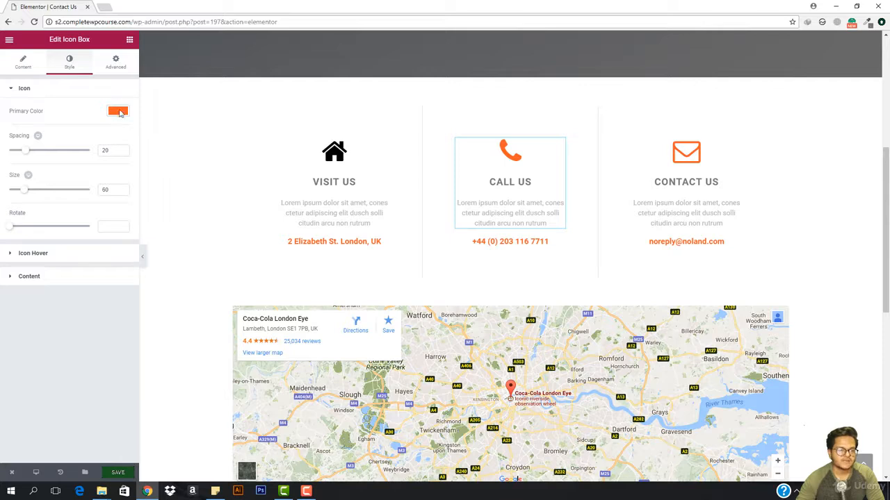
pyautogui.click(118, 112)
pyautogui.click(84, 222)
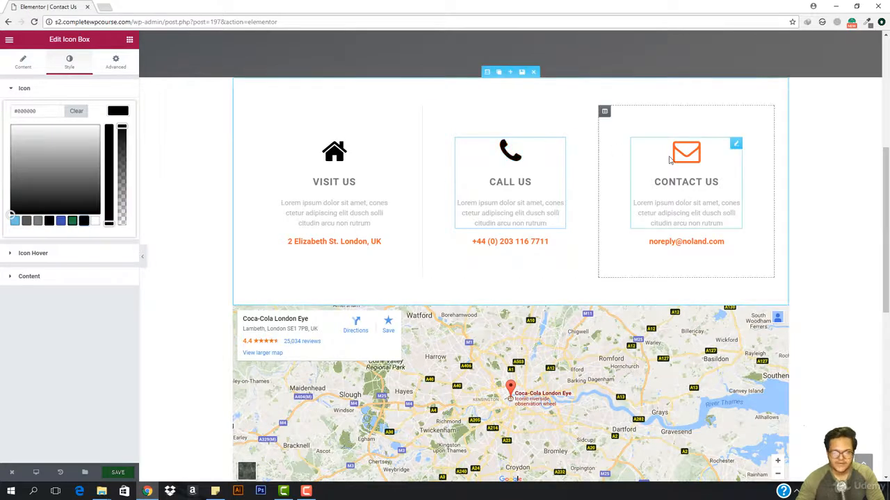
# Step: Change the primary color of the envelope icon in the Contact Us box to black (#000000)
pyautogui.click(686, 174)
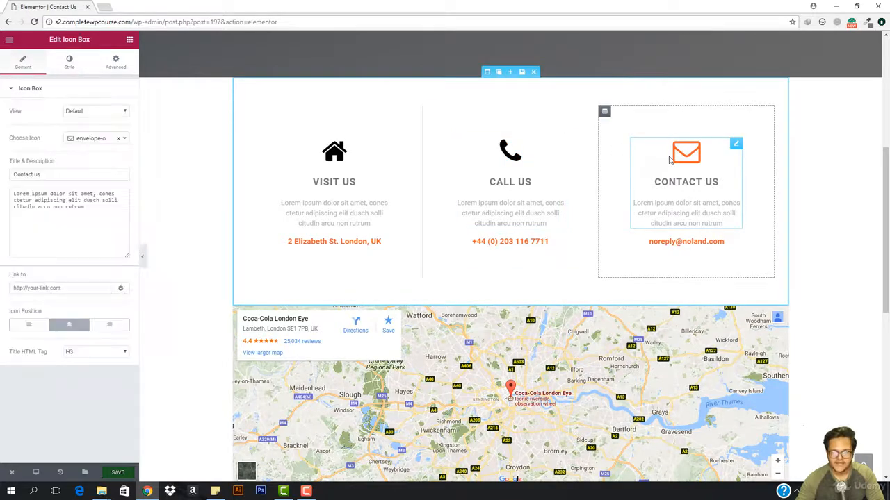
pyautogui.click(70, 64)
pyautogui.click(118, 112)
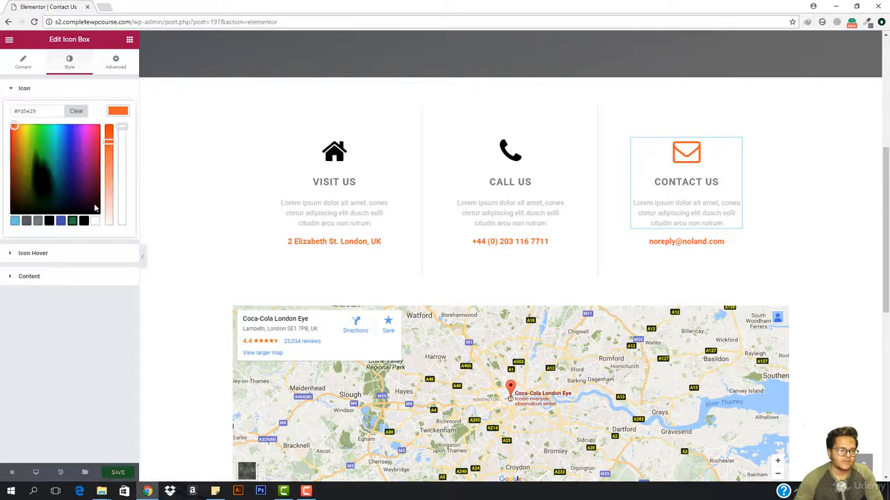
pyautogui.click(86, 221)
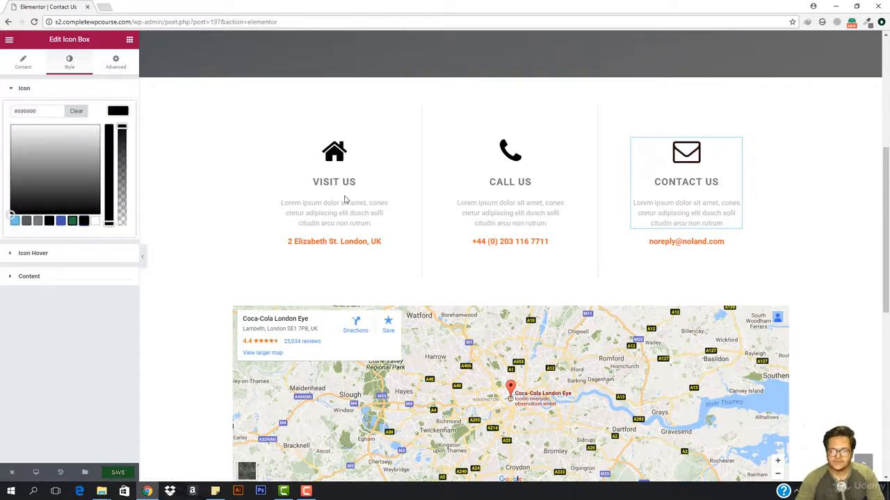
# Step: Change the text color of the address line under Visit Us to black (#000000)
pyautogui.click(307, 243)
pyautogui.click(72, 66)
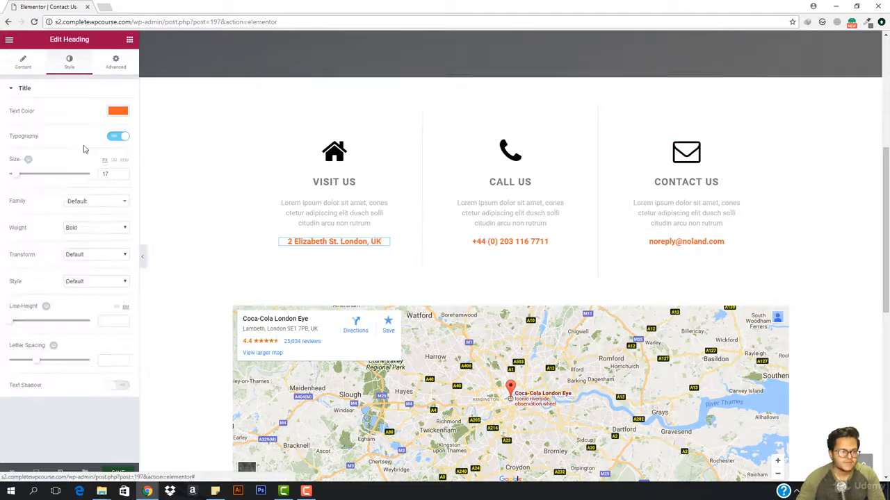
pyautogui.click(118, 111)
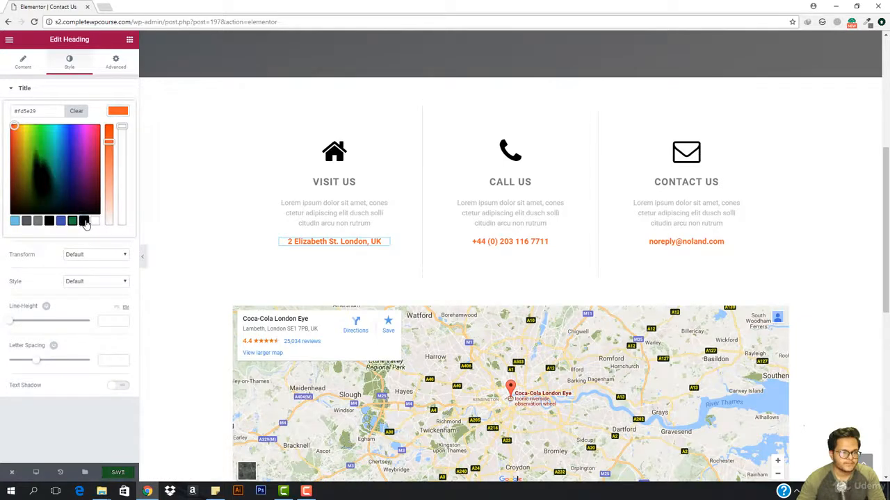
pyautogui.click(84, 220)
# Step: Change the text color of the phone number under Call Us to black (#000000)
pyautogui.click(501, 243)
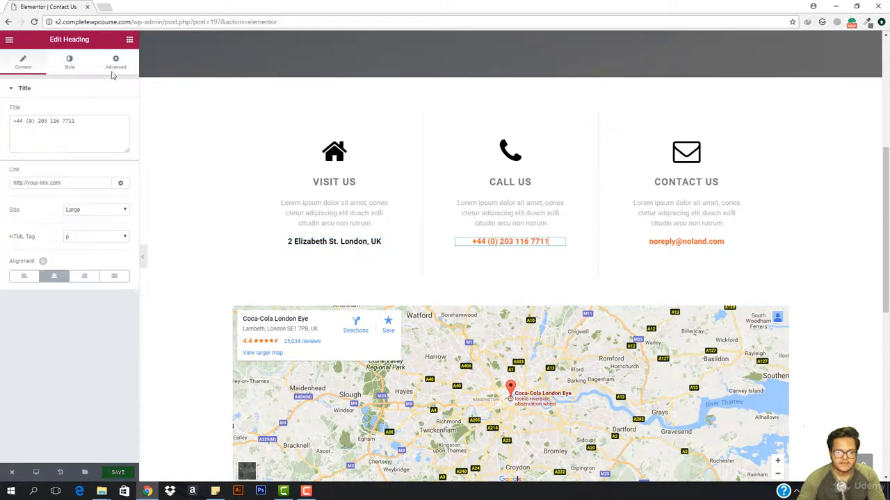
pyautogui.click(69, 62)
pyautogui.click(117, 113)
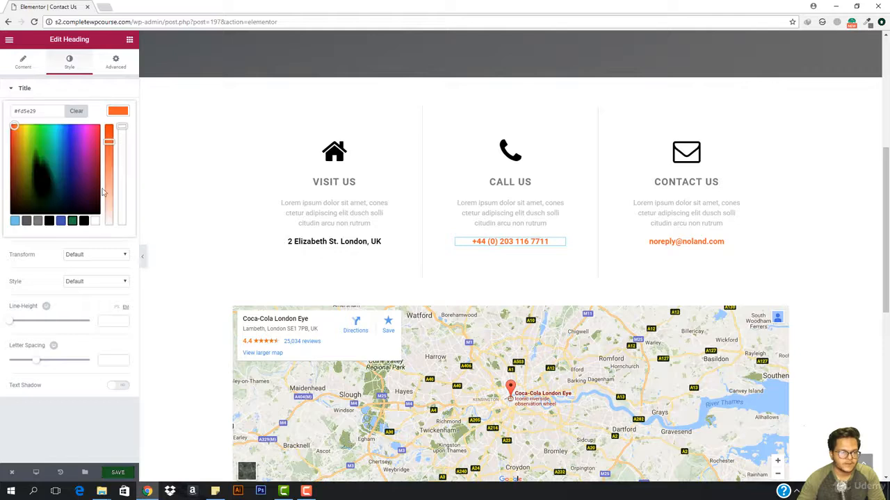
pyautogui.click(83, 221)
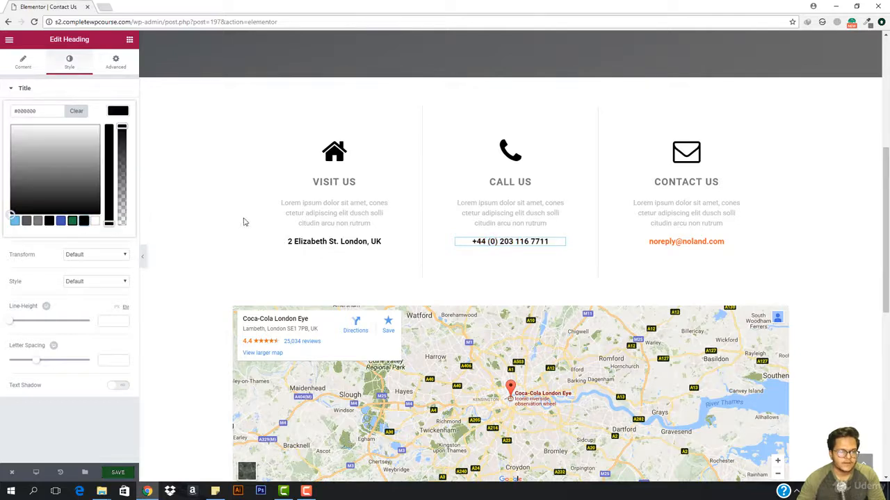
# Step: Change the text color of the e-mail address under the Contact Us box to black (#000000)
pyautogui.click(645, 239)
pyautogui.click(69, 62)
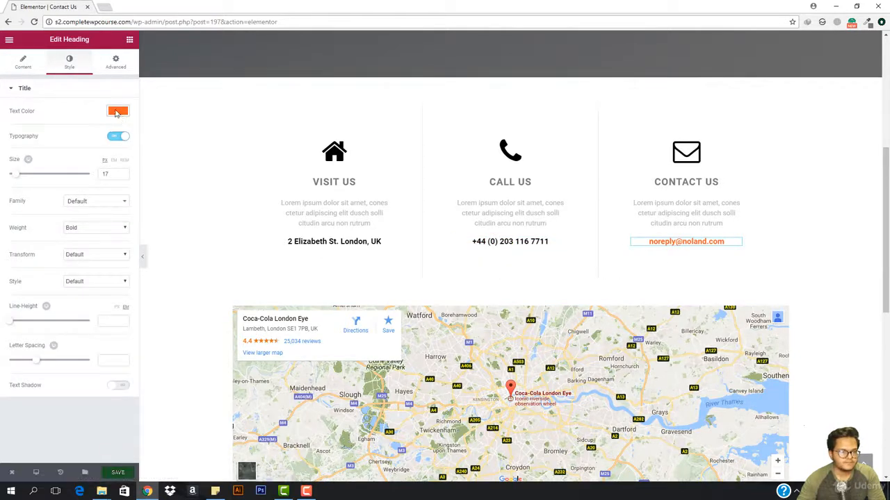
pyautogui.click(117, 113)
pyautogui.click(84, 221)
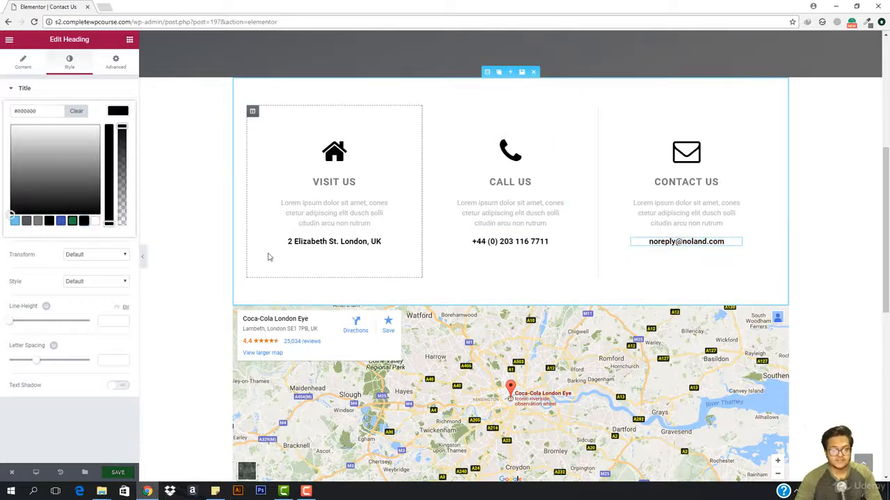
# Step: Stretch the map section to the full width of the page
pyautogui.scroll(2, 379, 236)
pyautogui.scroll(2, 374, 238)
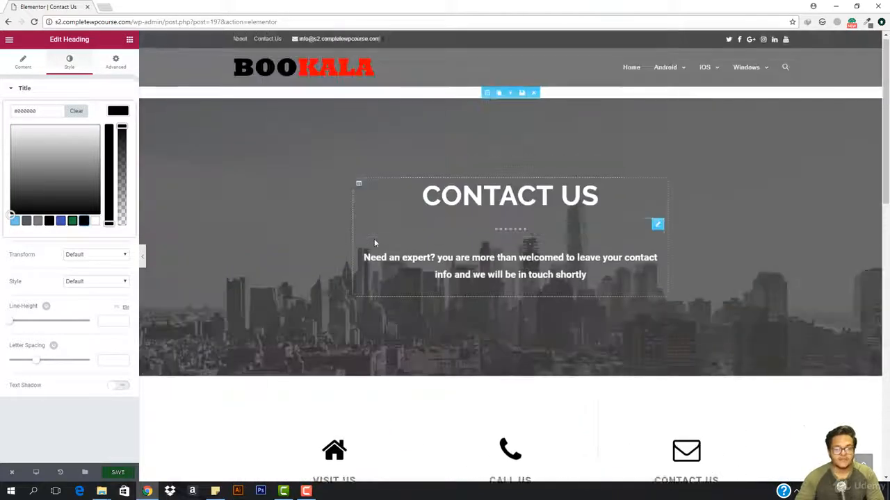
pyautogui.scroll(-5, 374, 239)
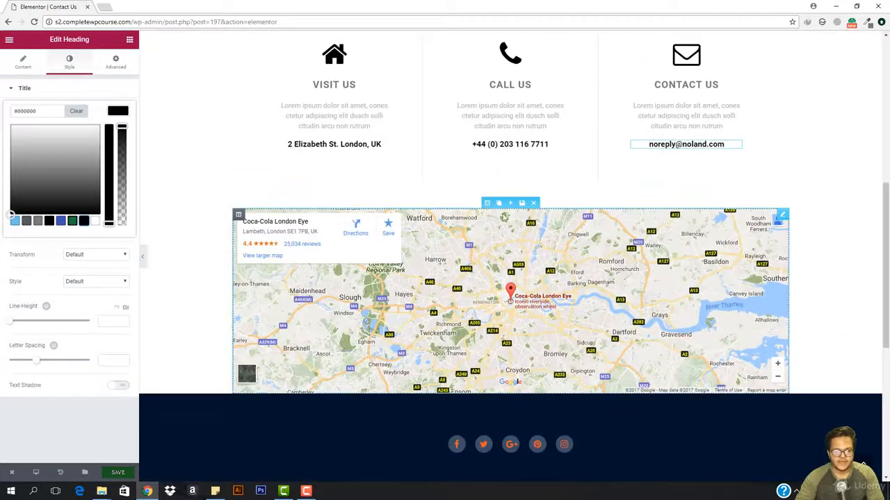
pyautogui.click(486, 204)
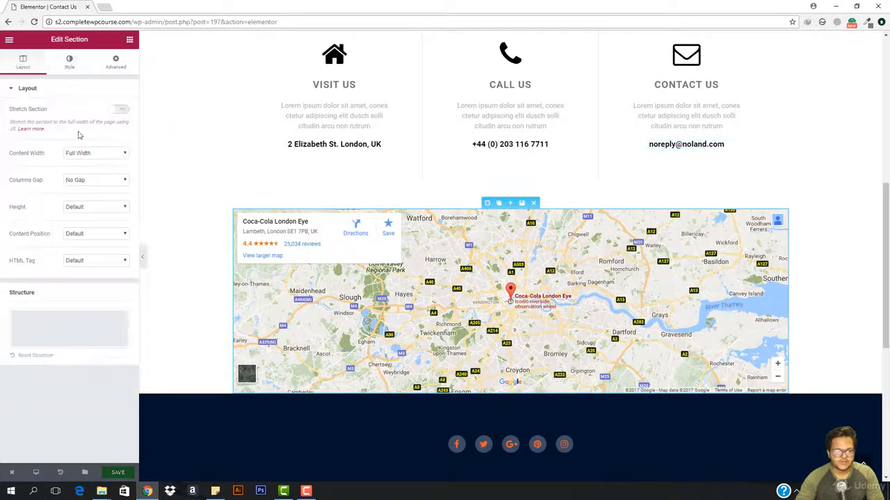
pyautogui.click(111, 111)
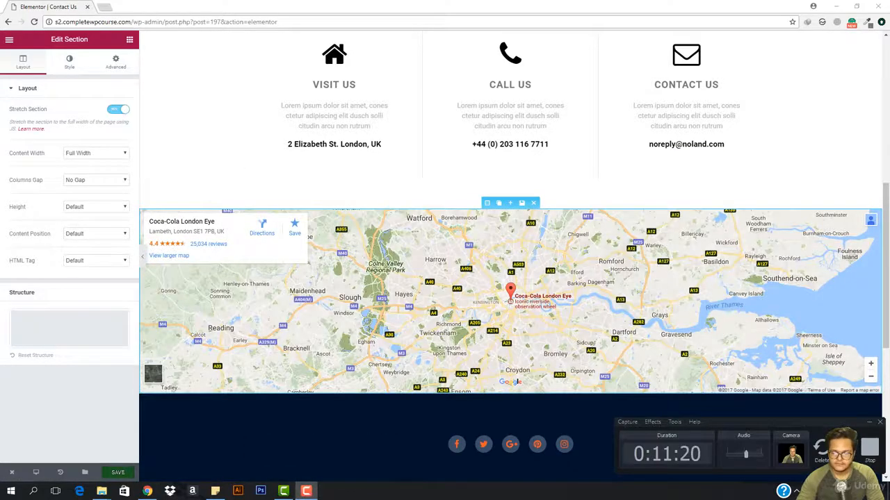
# Step: Change the background color of the social icons section below the map to dark gray (#3f3f3f)
pyautogui.scroll(-2, 668, 327)
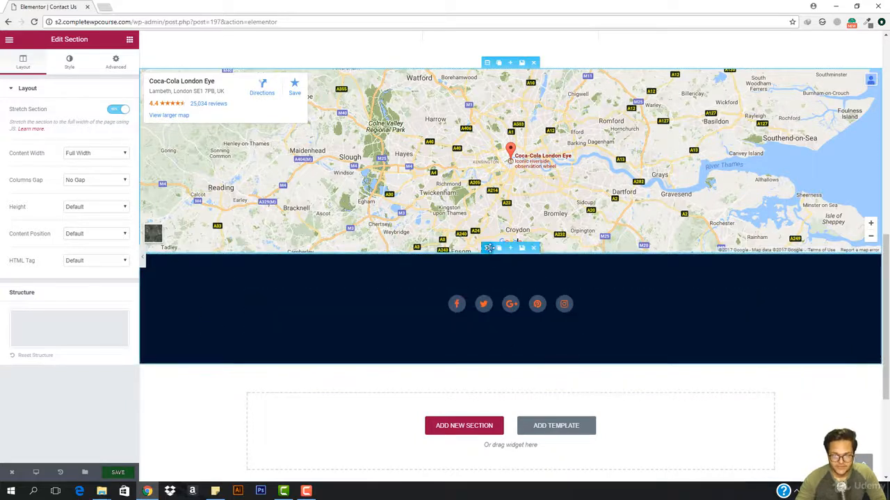
pyautogui.click(489, 248)
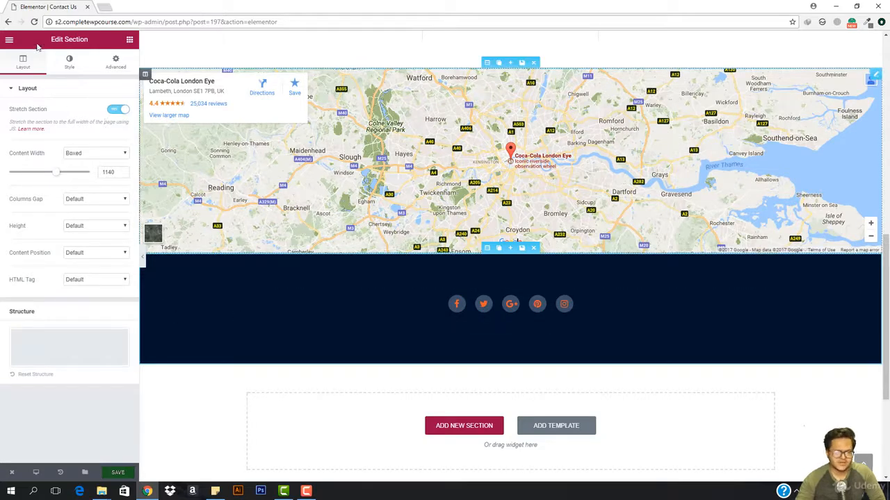
pyautogui.click(70, 62)
pyautogui.click(118, 168)
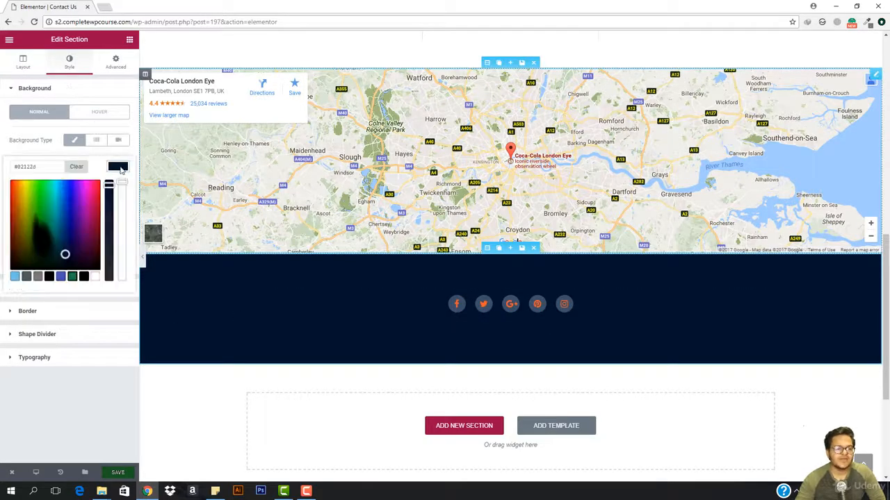
pyautogui.click(83, 277)
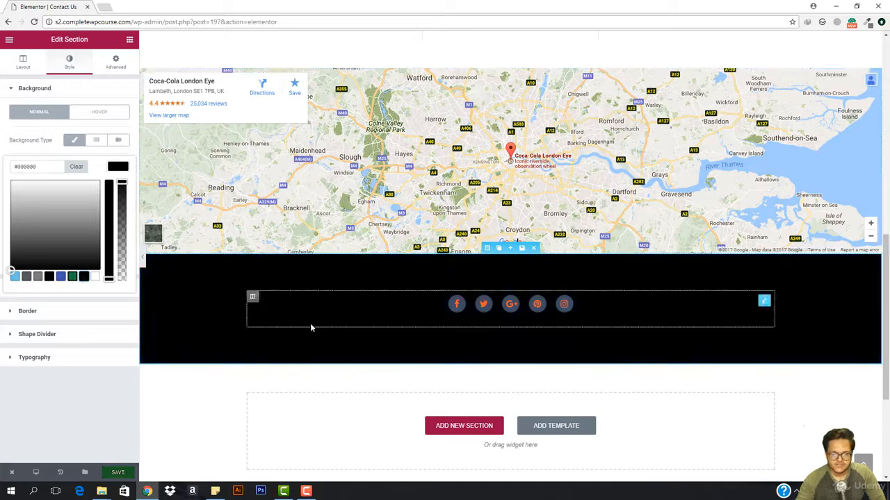
pyautogui.moveTo(32, 235); pyautogui.dragTo(16, 249)
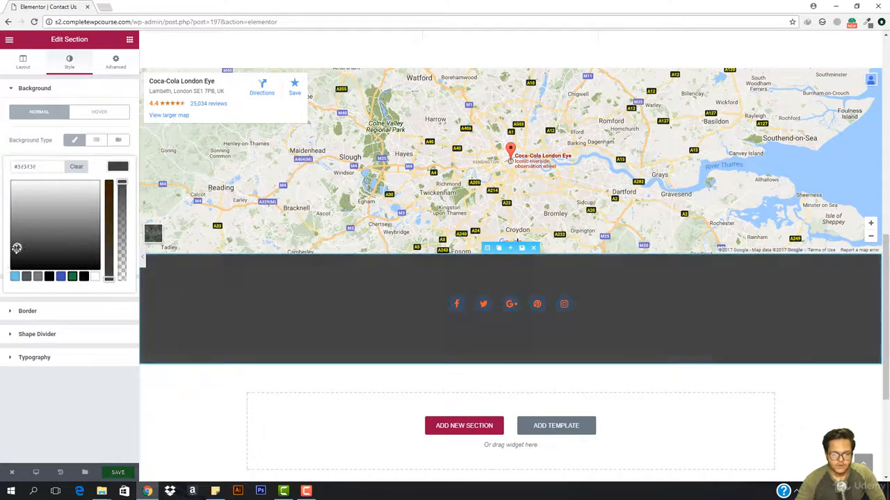
# Step: Sample the footer's background color with the page color picker and apply it (#222222) as the social icons section's background
pyautogui.scroll(-3, 257, 292)
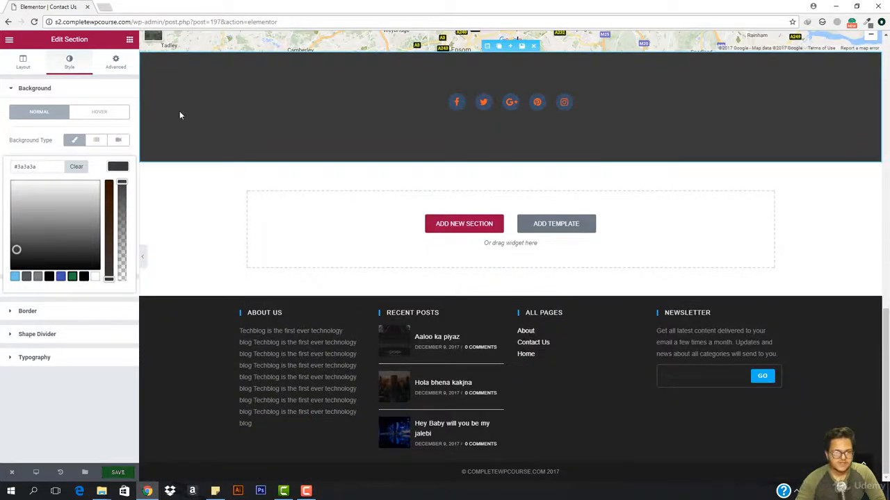
pyautogui.click(868, 21)
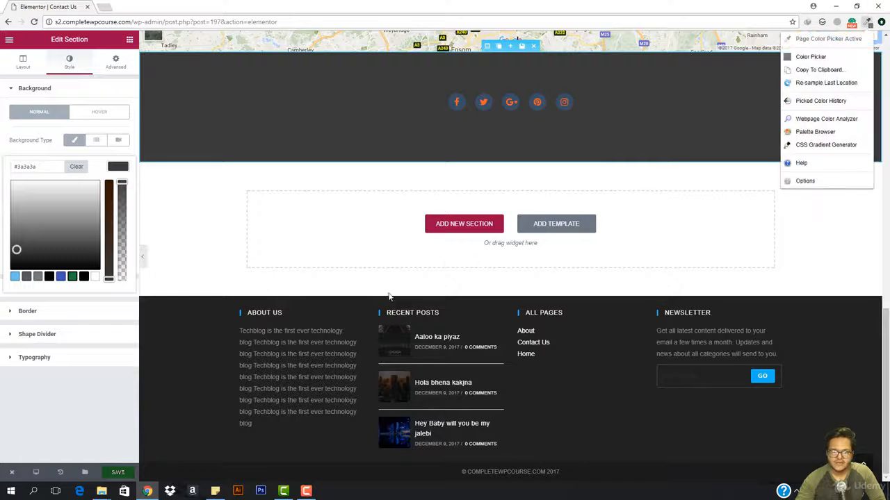
pyautogui.click(830, 42)
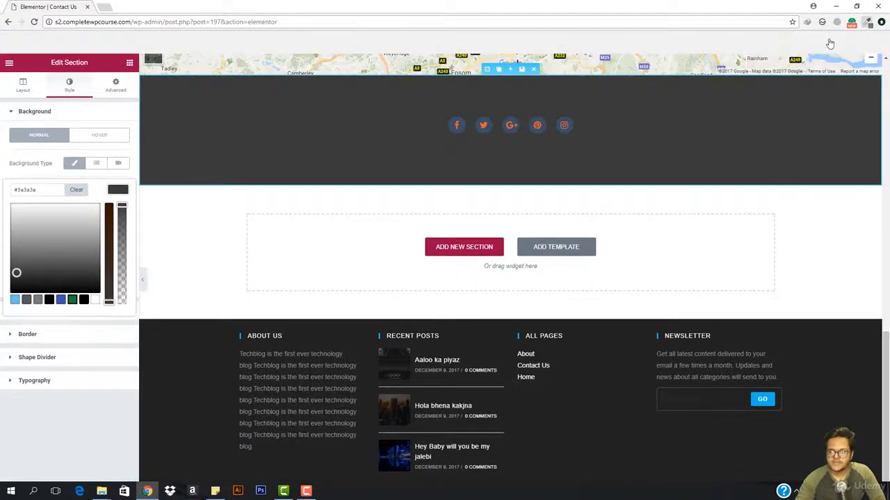
pyautogui.click(204, 392)
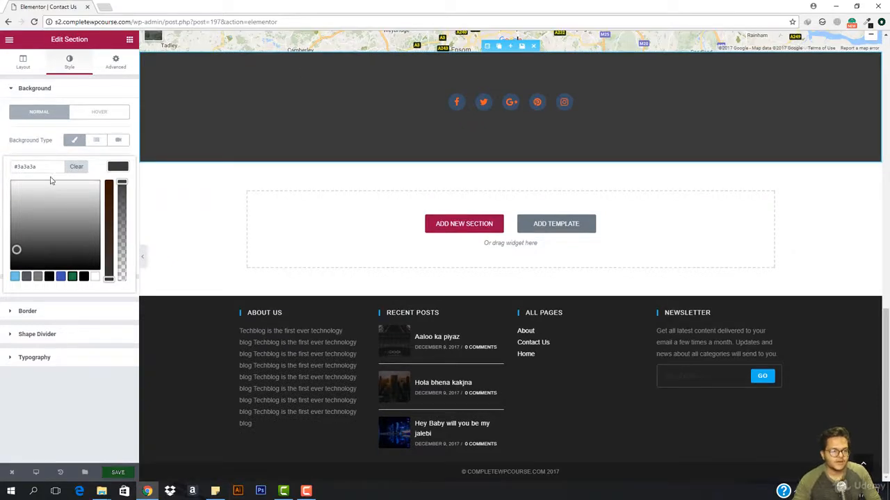
pyautogui.doubleClick(49, 169)
pyautogui.hotkey('ctrl', 'v')
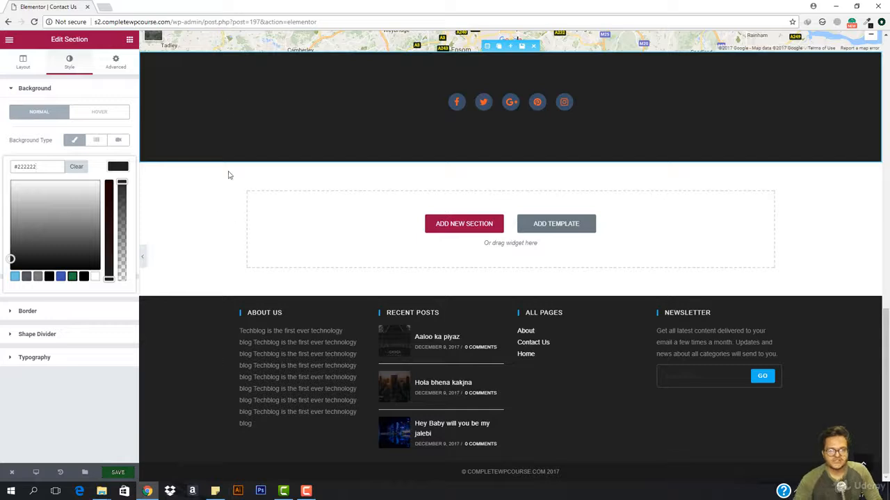
# Step: Set the primary color of the social icons to near-white (#f4f4f4)
pyautogui.click(456, 105)
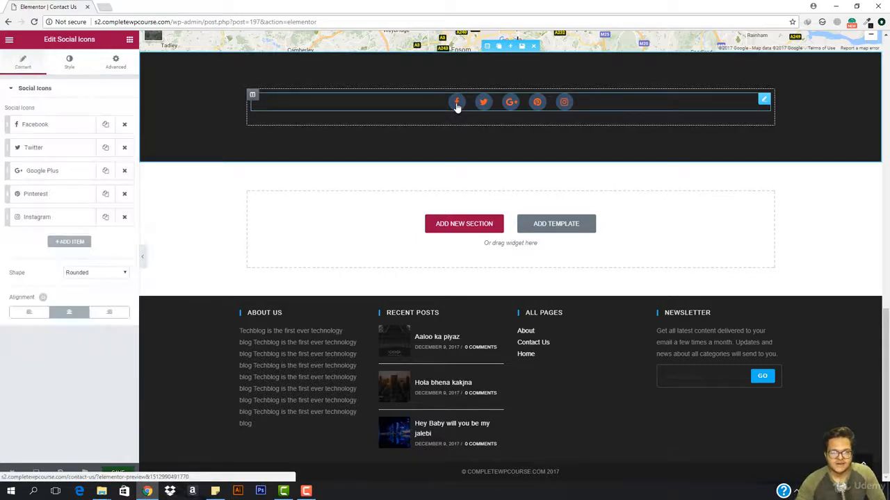
pyautogui.click(69, 62)
pyautogui.click(117, 138)
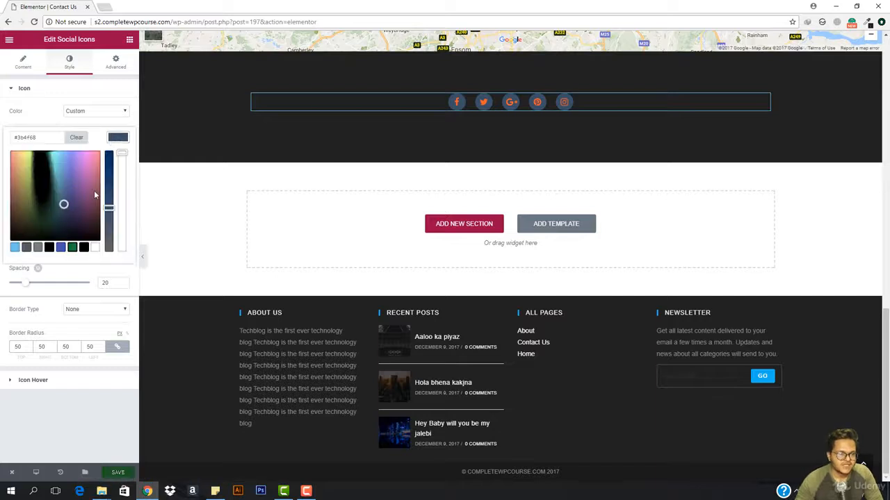
pyautogui.click(83, 249)
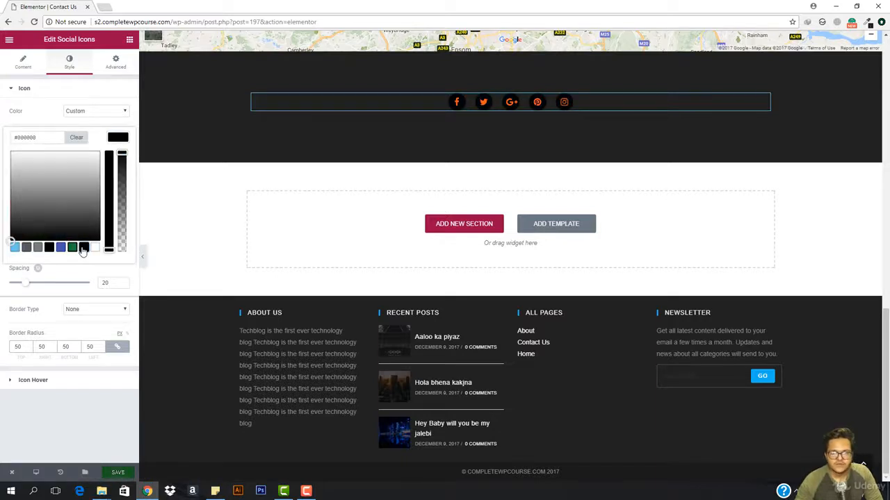
pyautogui.moveTo(41, 212)
pyautogui.mouseDown()
pyautogui.moveTo(23, 192)
pyautogui.moveTo(41, 166)
pyautogui.moveTo(11, 234)
pyautogui.moveTo(9, 154)
pyautogui.mouseUp()
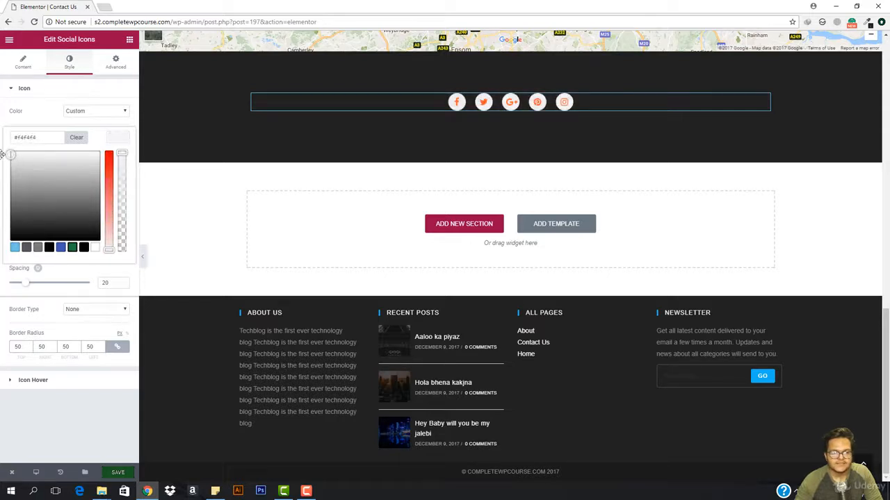
pyautogui.click(117, 137)
pyautogui.click(118, 138)
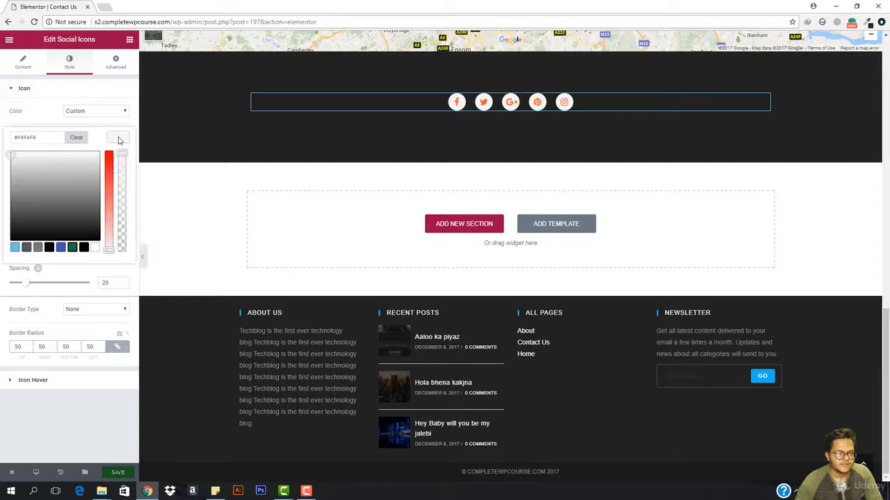
pyautogui.click(118, 137)
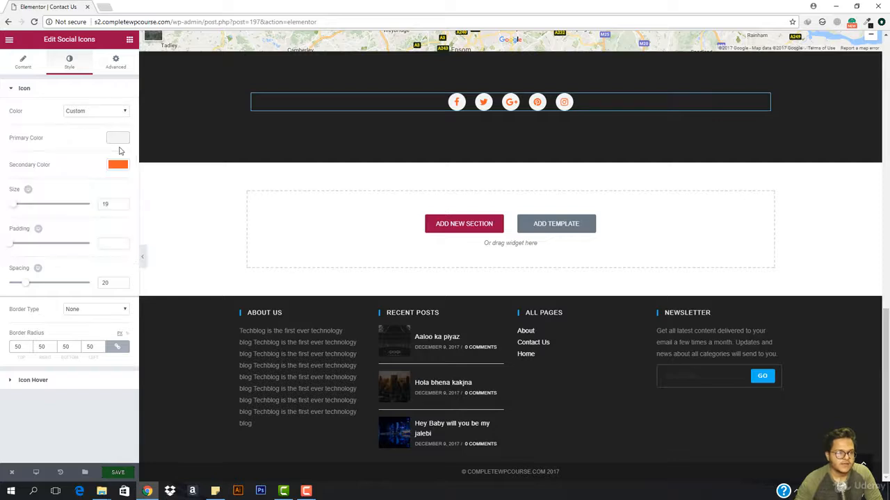
# Step: Set the social icons' secondary color to black (#000000) and preview the result against the map and footer
pyautogui.click(118, 164)
pyautogui.click(84, 274)
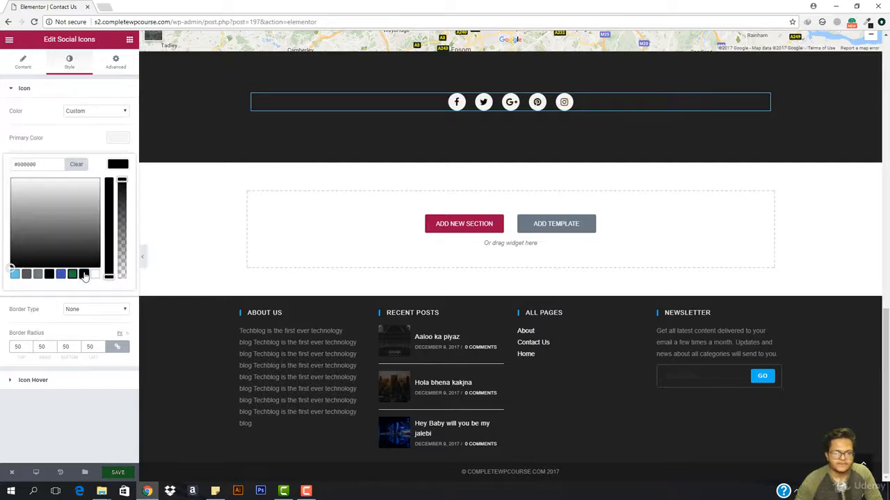
pyautogui.click(143, 256)
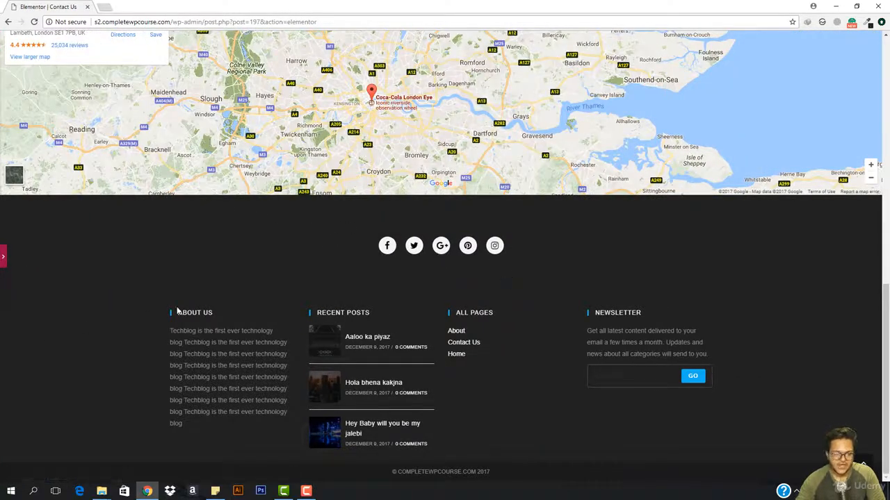
pyautogui.scroll(15, 146, 306)
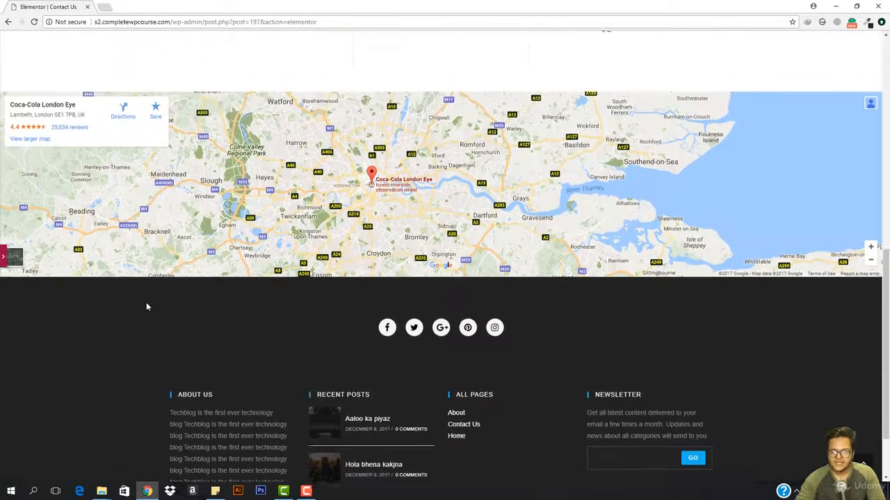
pyautogui.scroll(-15, 123, 270)
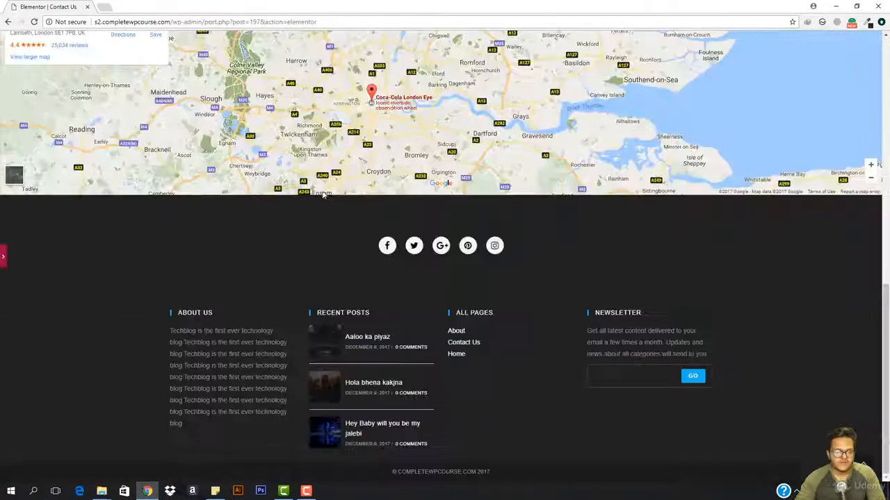
pyautogui.click(3, 258)
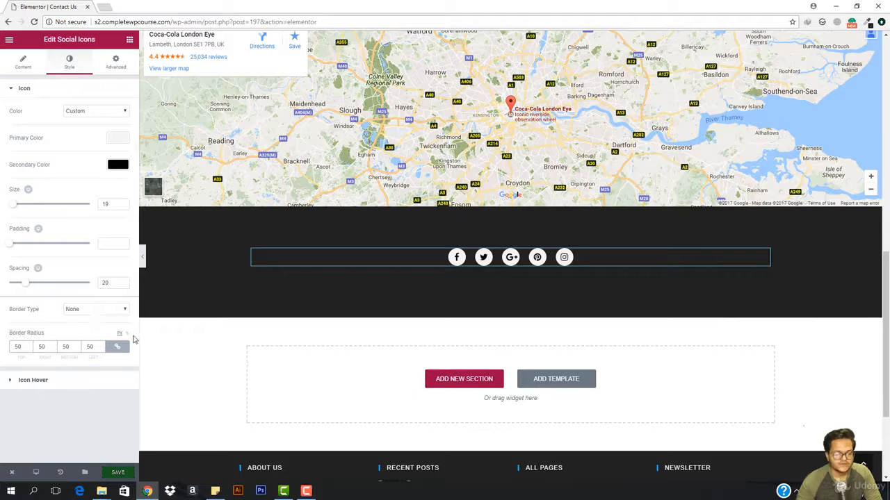
# Step: Open the border settings of the social icons section and reset its border radius to 0 on all corners
pyautogui.moveTo(217, 273)
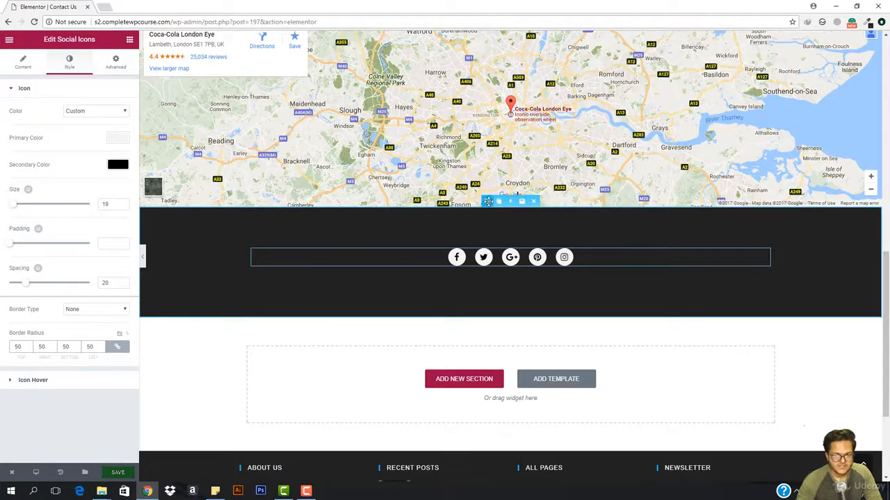
pyautogui.click(486, 201)
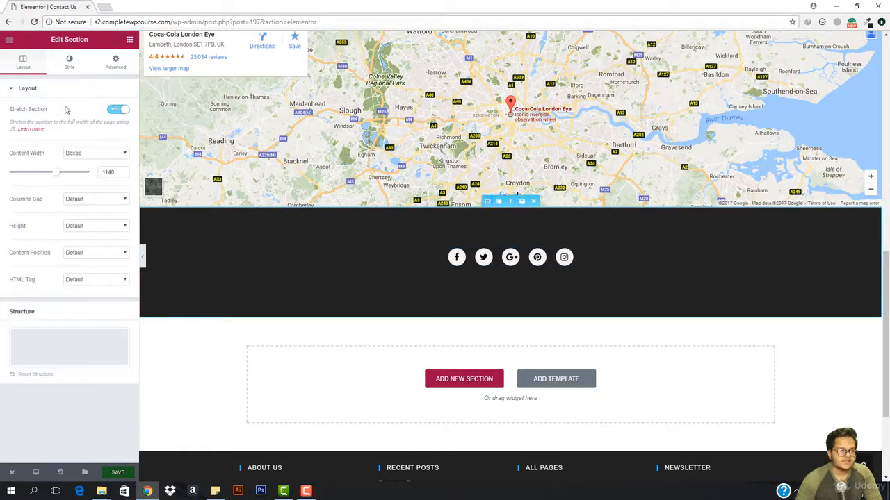
pyautogui.click(69, 62)
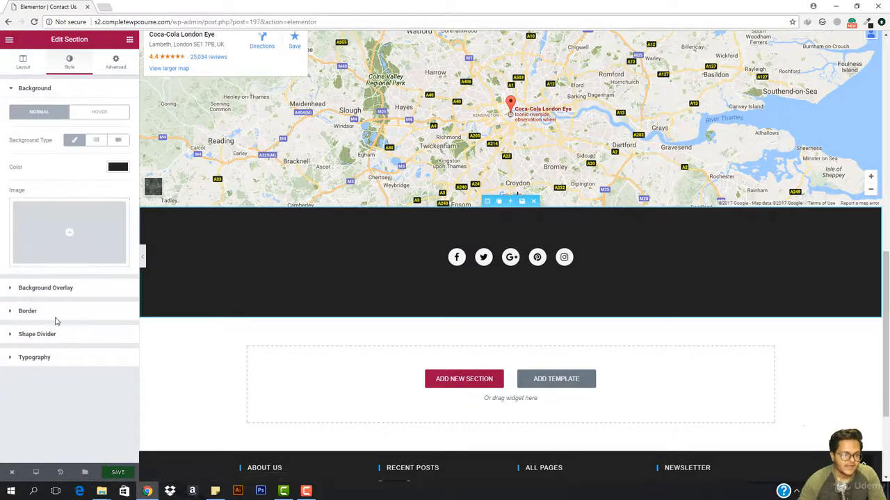
pyautogui.click(29, 311)
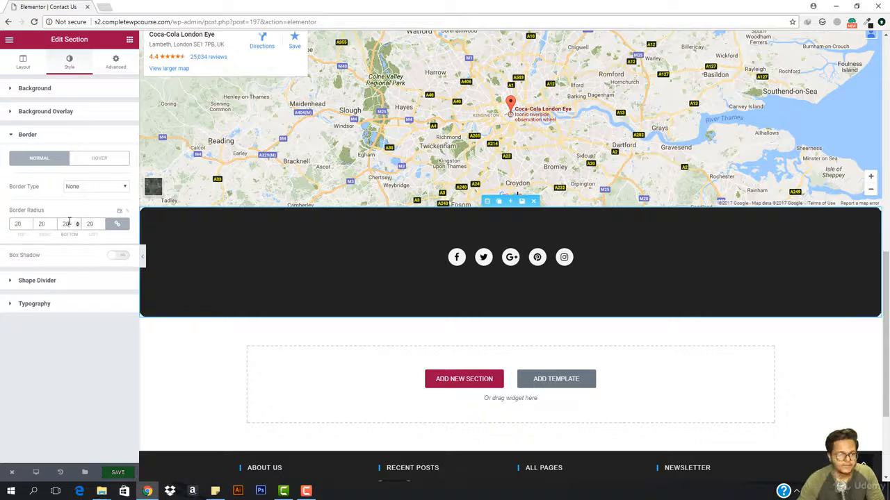
pyautogui.press('BackSpace')
pyautogui.press('BackSpace')
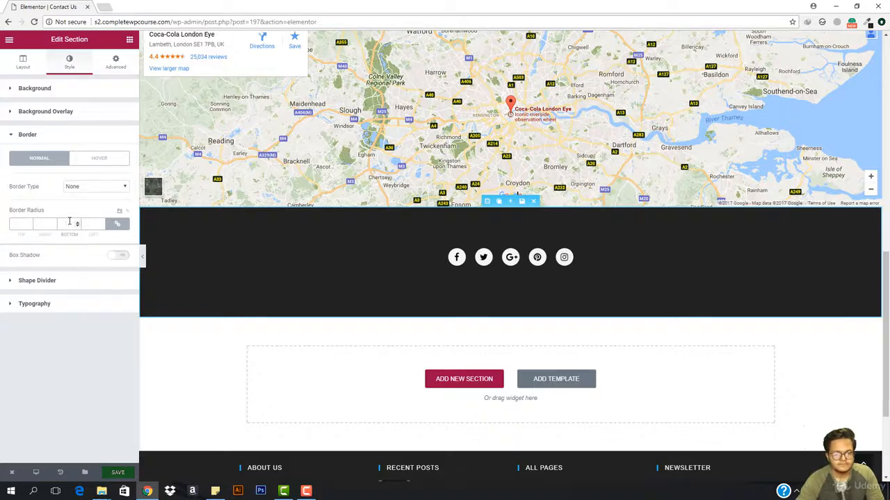
pyautogui.click(117, 223)
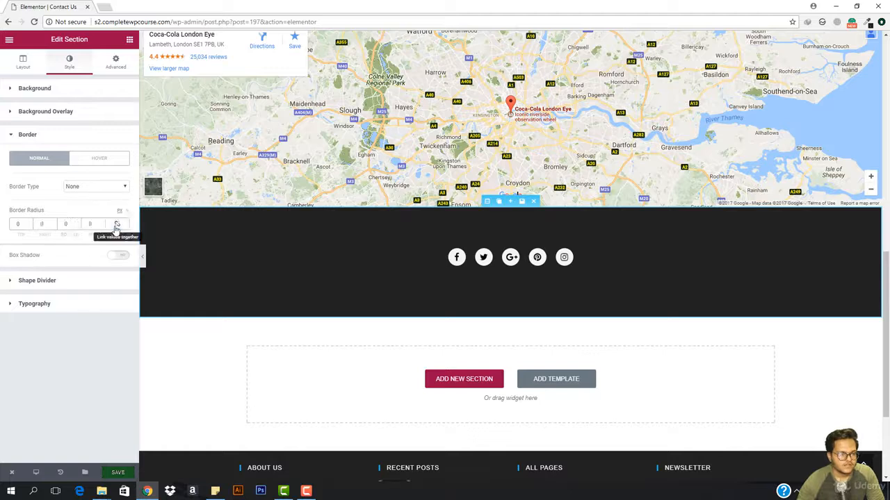
# Step: Give the social icons section a solid border with unlinked widths, 1 at the bottom and 0 on the other sides
pyautogui.click(94, 187)
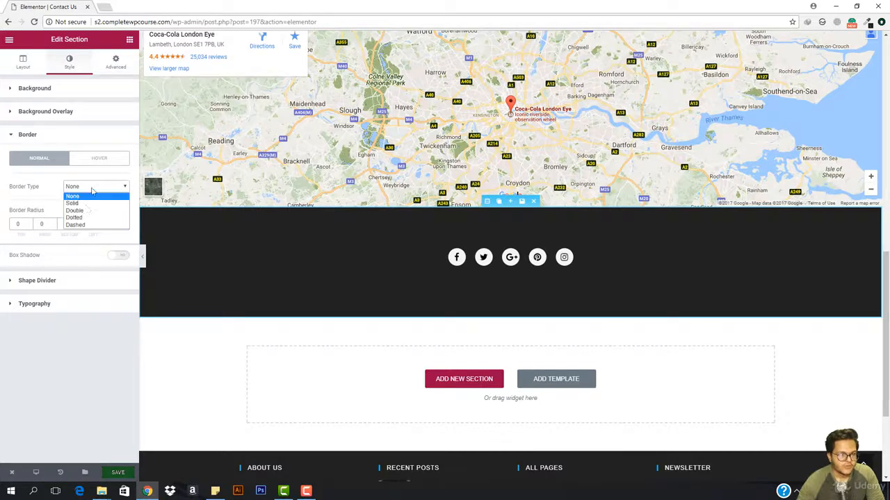
pyautogui.click(82, 201)
pyautogui.click(69, 225)
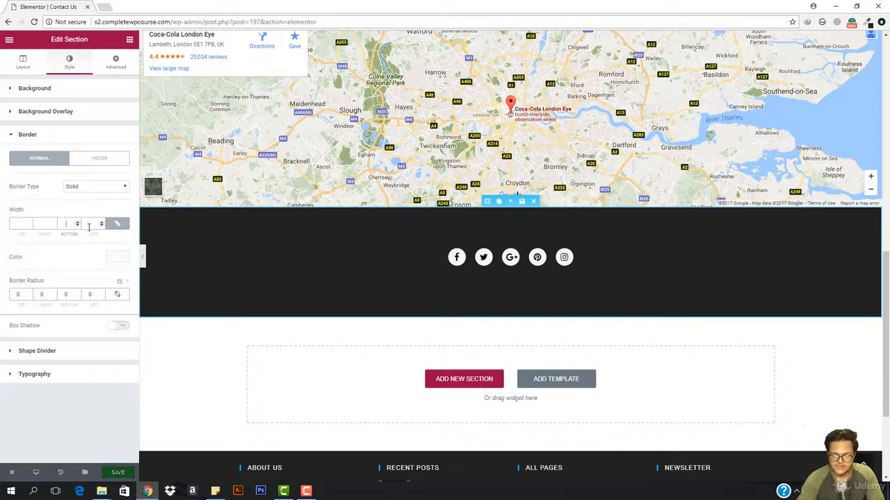
pyautogui.write('1')
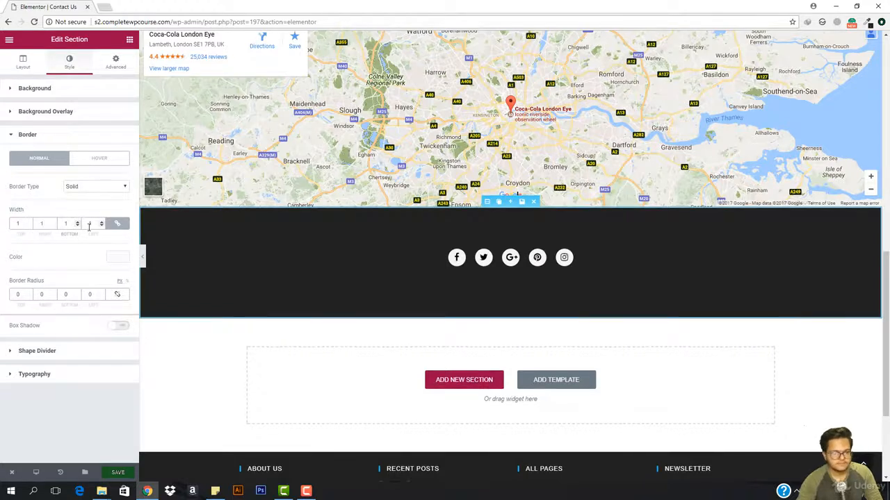
pyautogui.press('BackSpace')
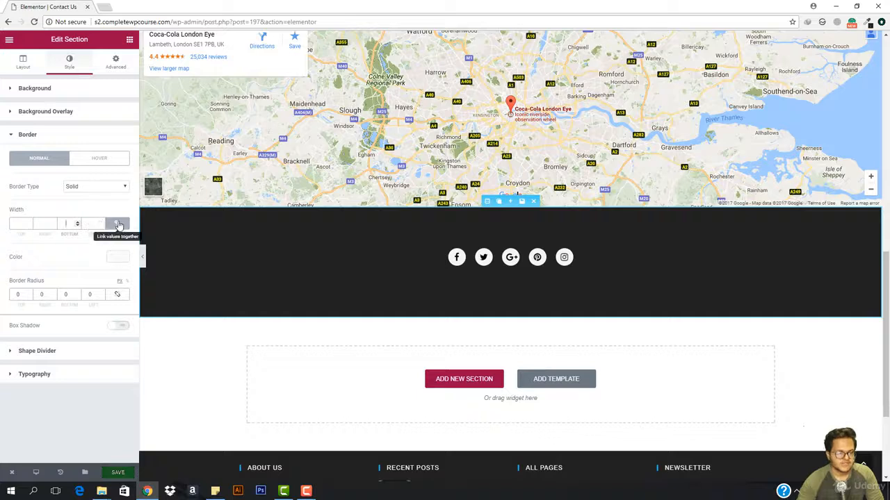
pyautogui.click(117, 224)
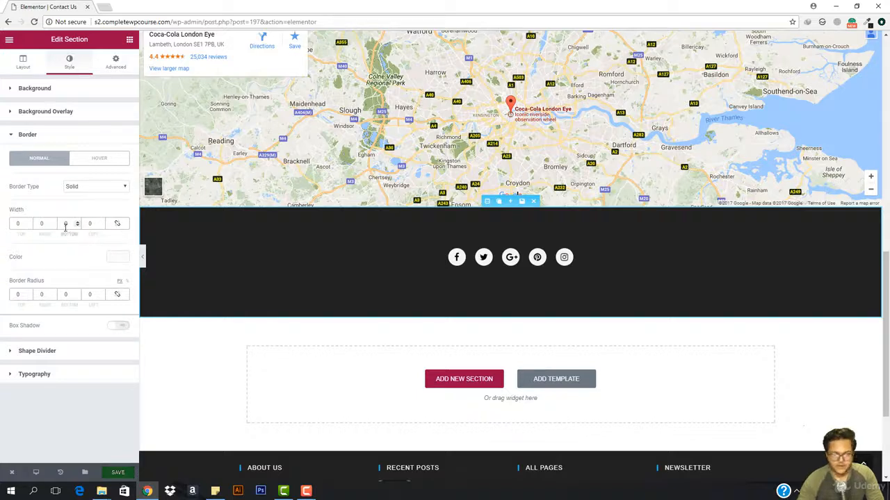
pyautogui.write('1')
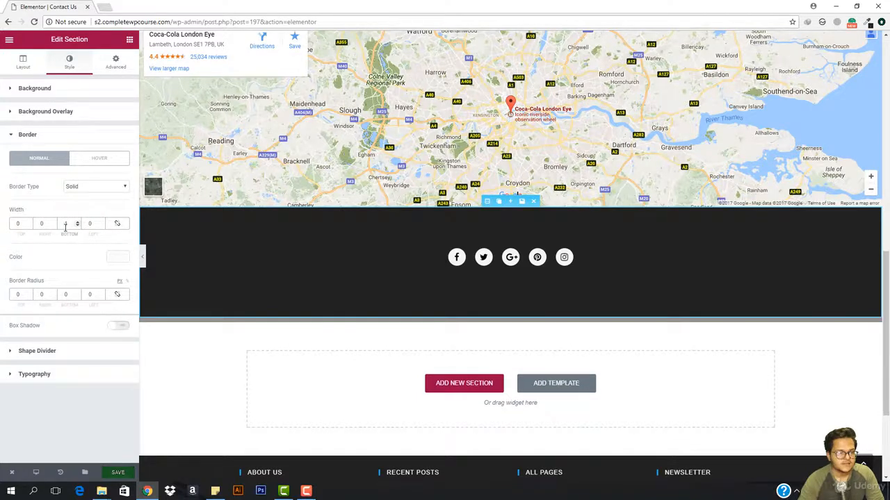
pyautogui.press('BackSpace')
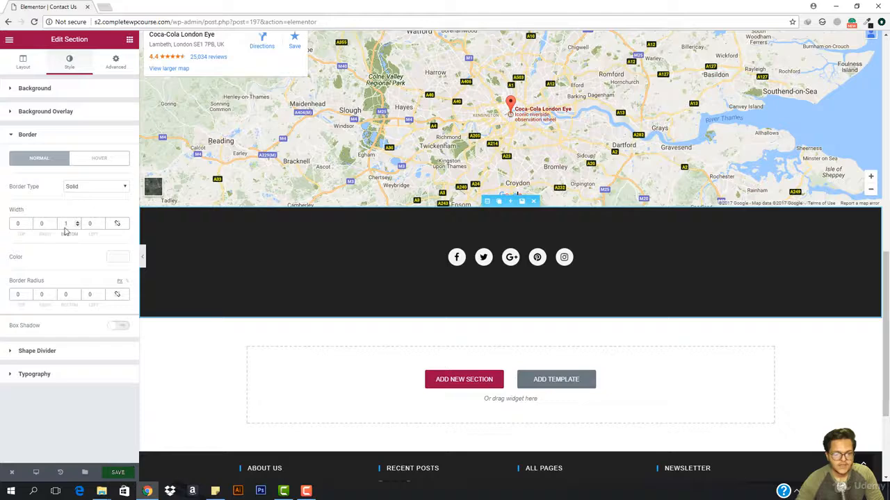
# Step: Preview the whole Contact Us page without the editing controls, from the header banner down to the footer
pyautogui.click(143, 256)
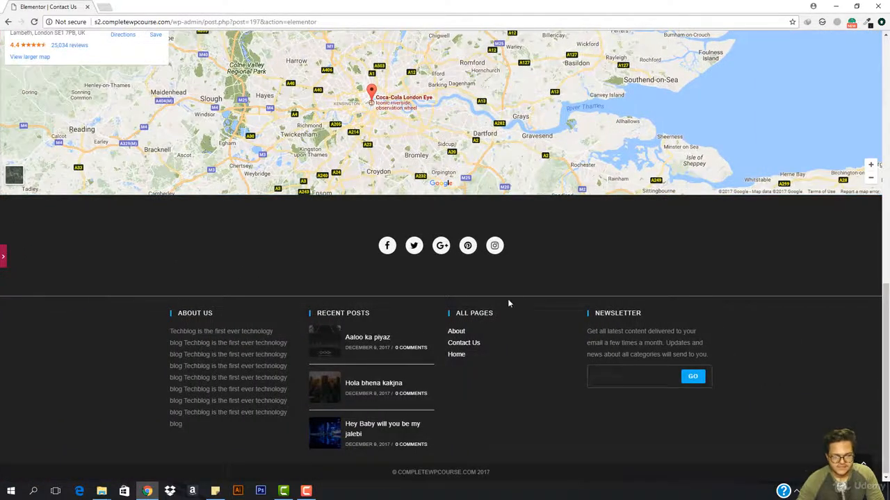
pyautogui.scroll(1, 187, 397)
pyautogui.scroll(3, 213, 318)
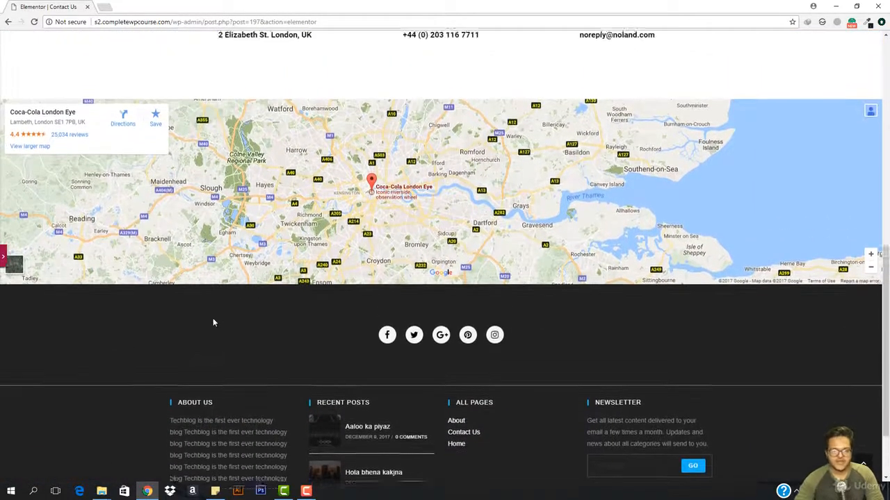
pyautogui.scroll(10, 215, 322)
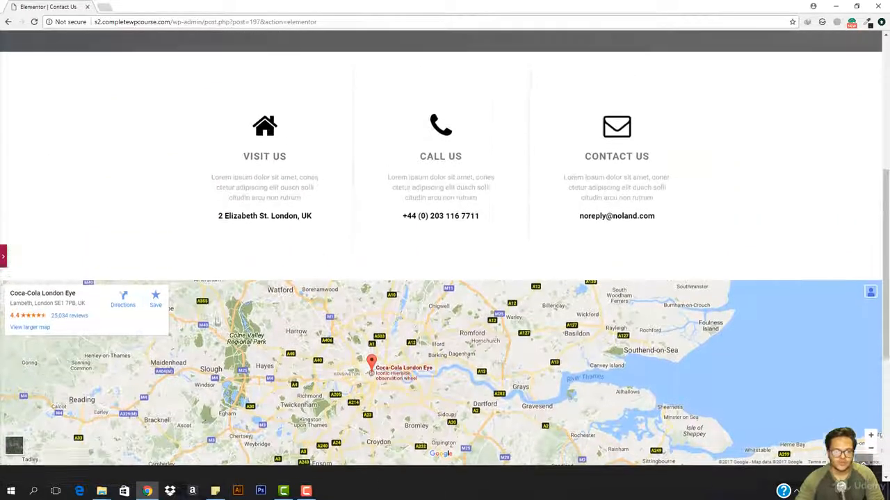
pyautogui.scroll(-7, 296, 273)
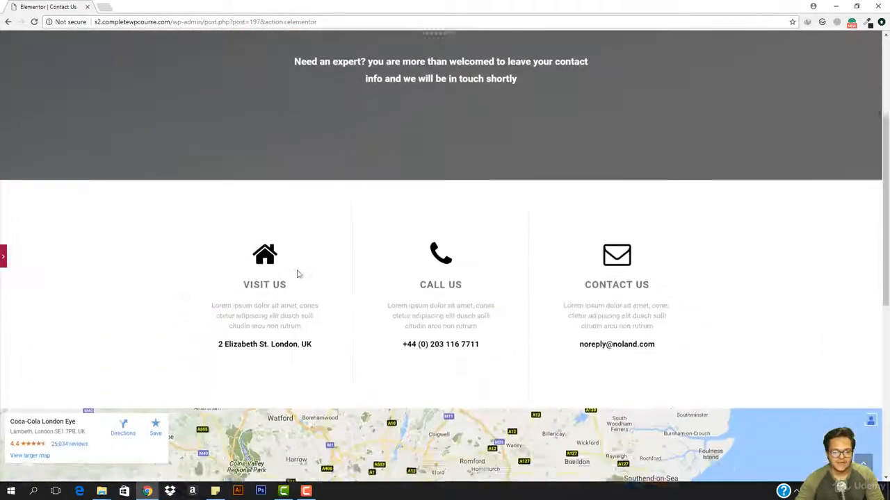
pyautogui.scroll(5, 277, 295)
pyautogui.scroll(3, 274, 289)
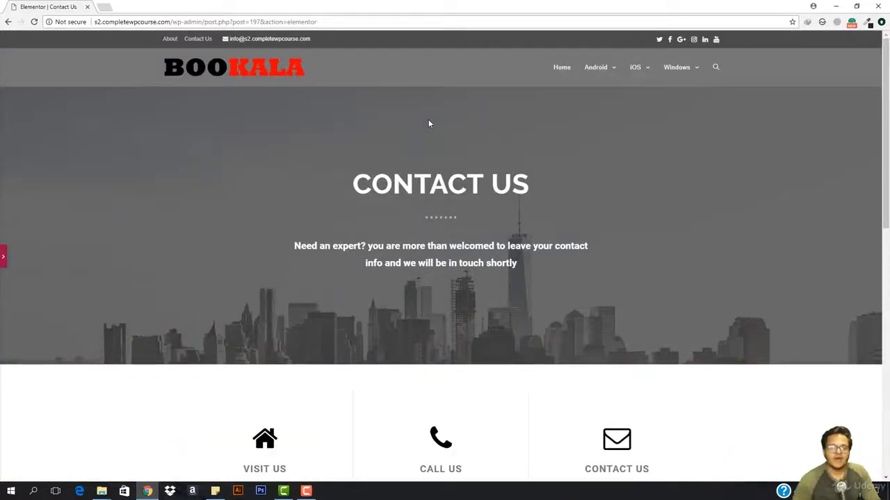
pyautogui.scroll(-5, 271, 106)
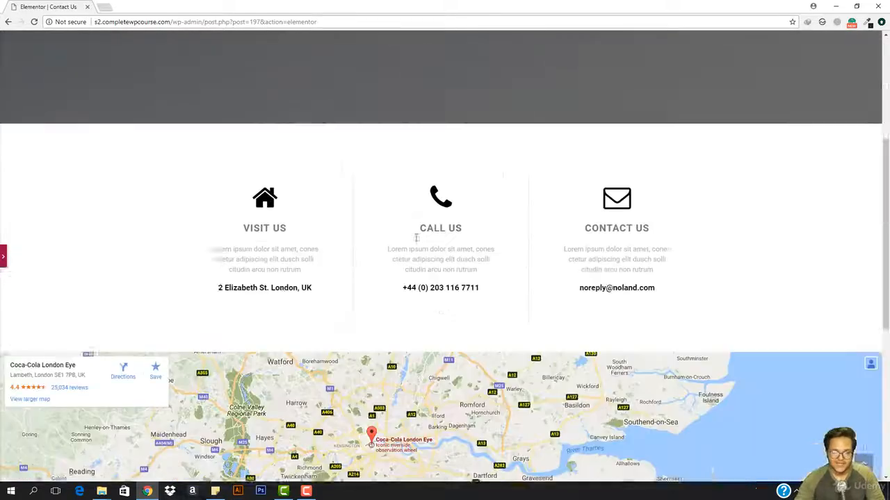
pyautogui.scroll(-4, 402, 306)
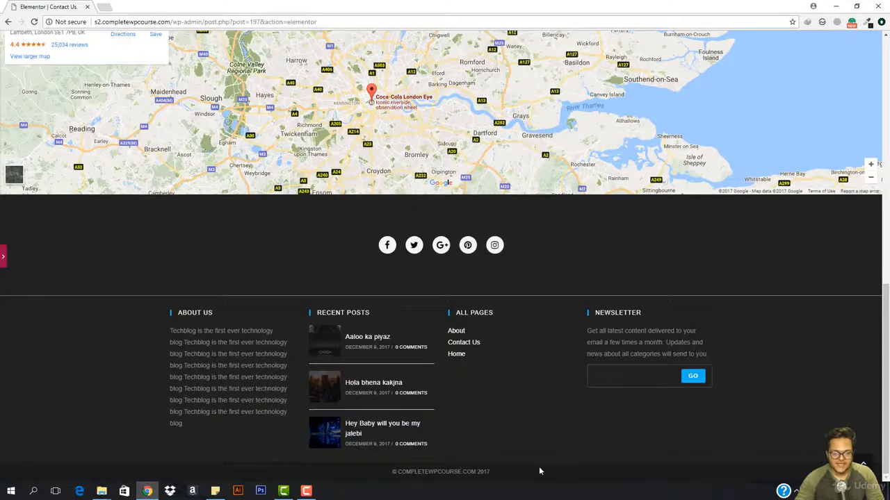
pyautogui.scroll(10, 483, 243)
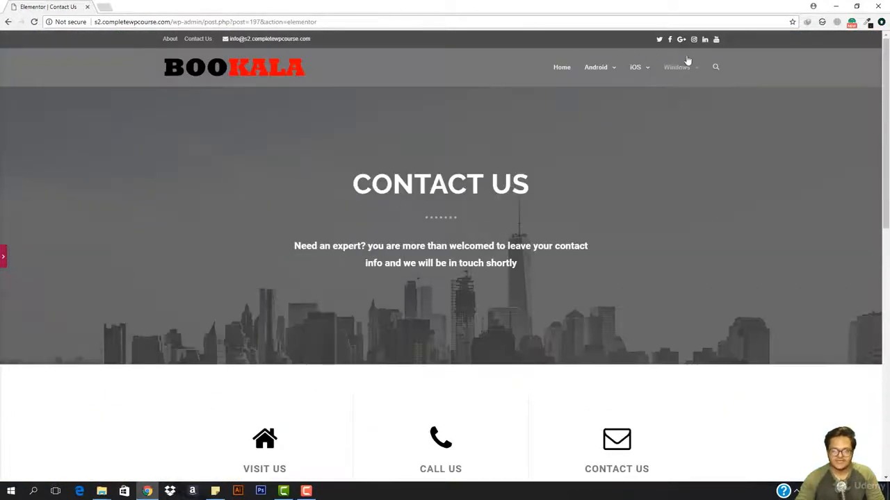
# Step: Return from the preview to the editor and save the Contact Us page
pyautogui.click(2, 257)
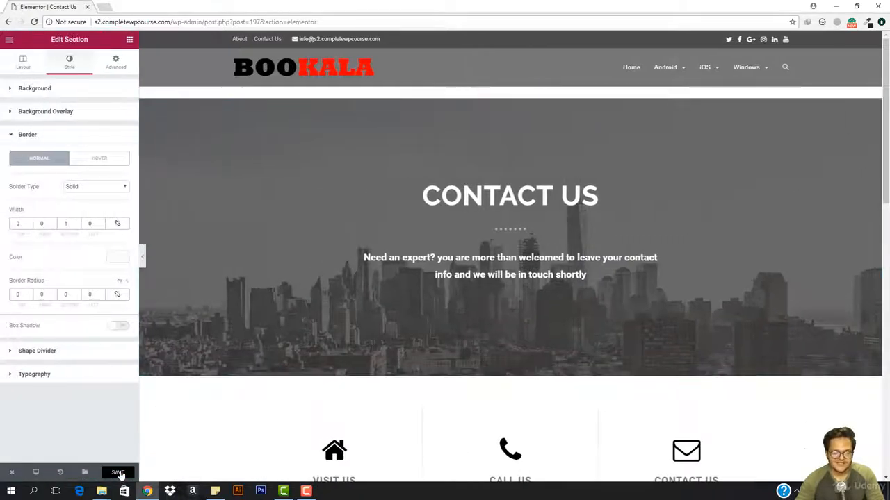
pyautogui.hotkey('ctrl', 's')
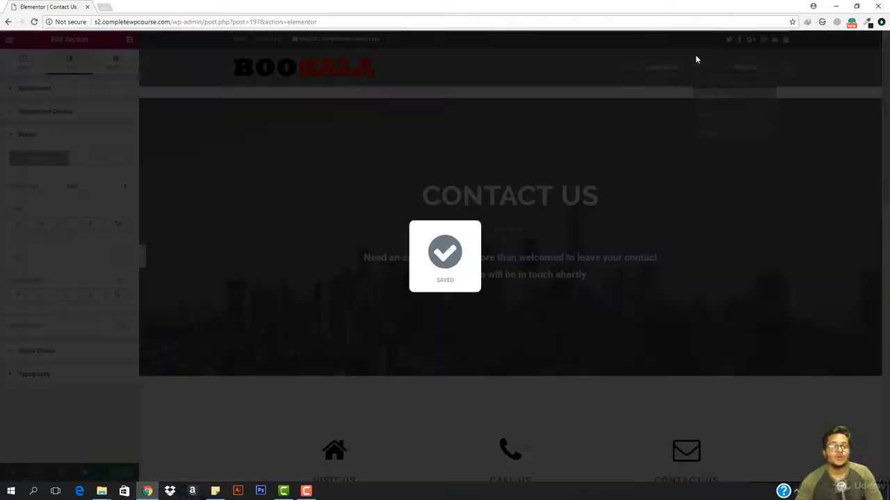